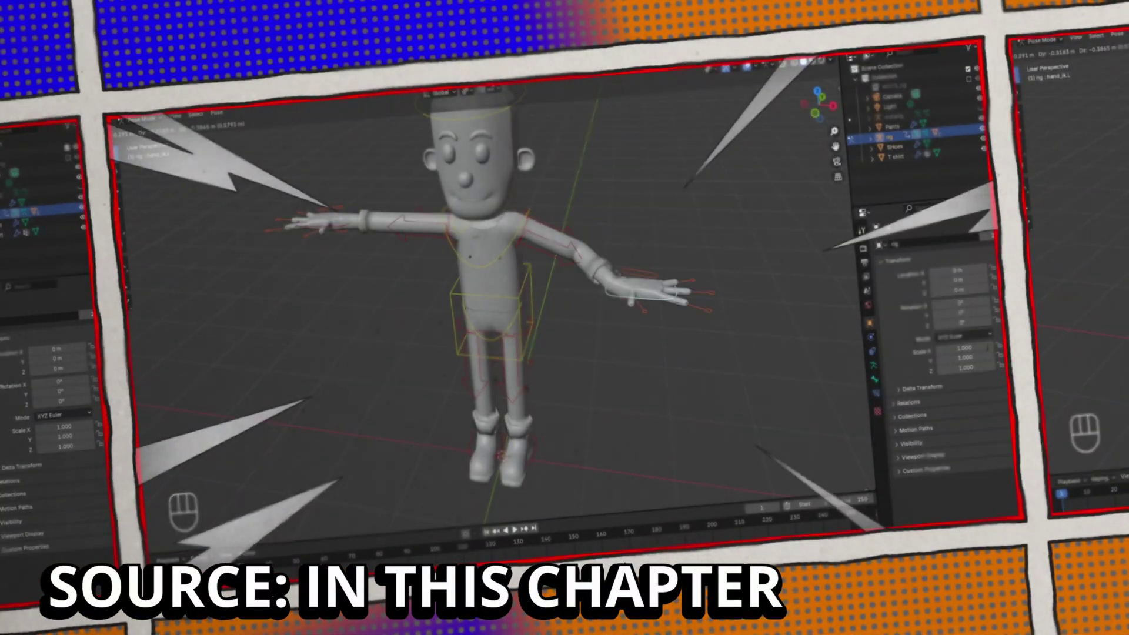
click(646, 291)
key(r)
key(z)
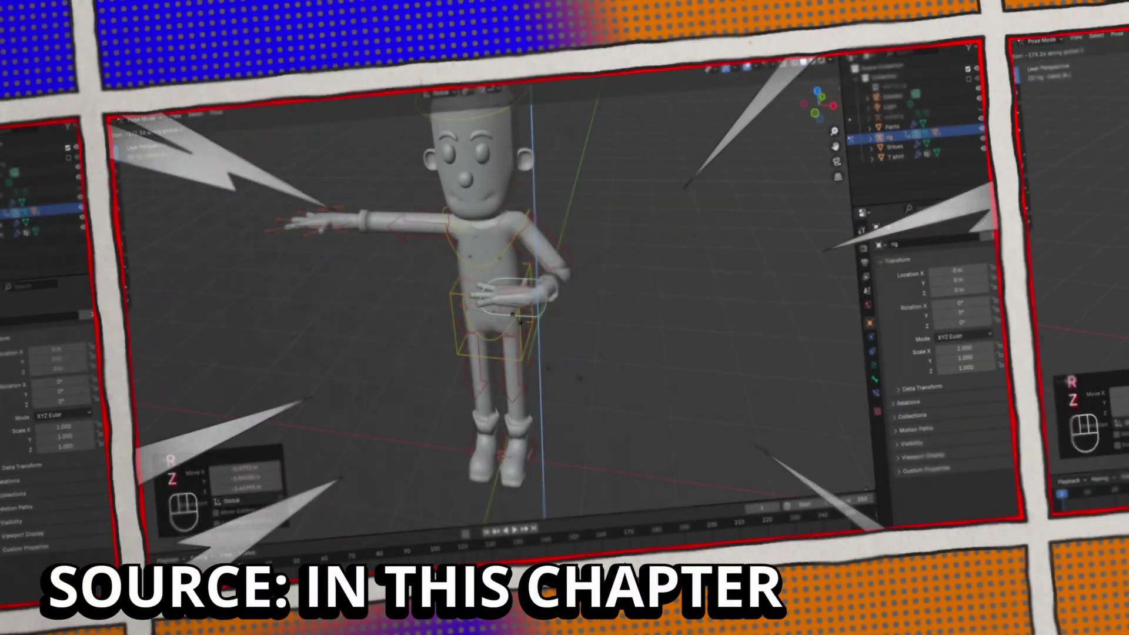
click(735, 326)
middle_drag(756, 327, 560, 331)
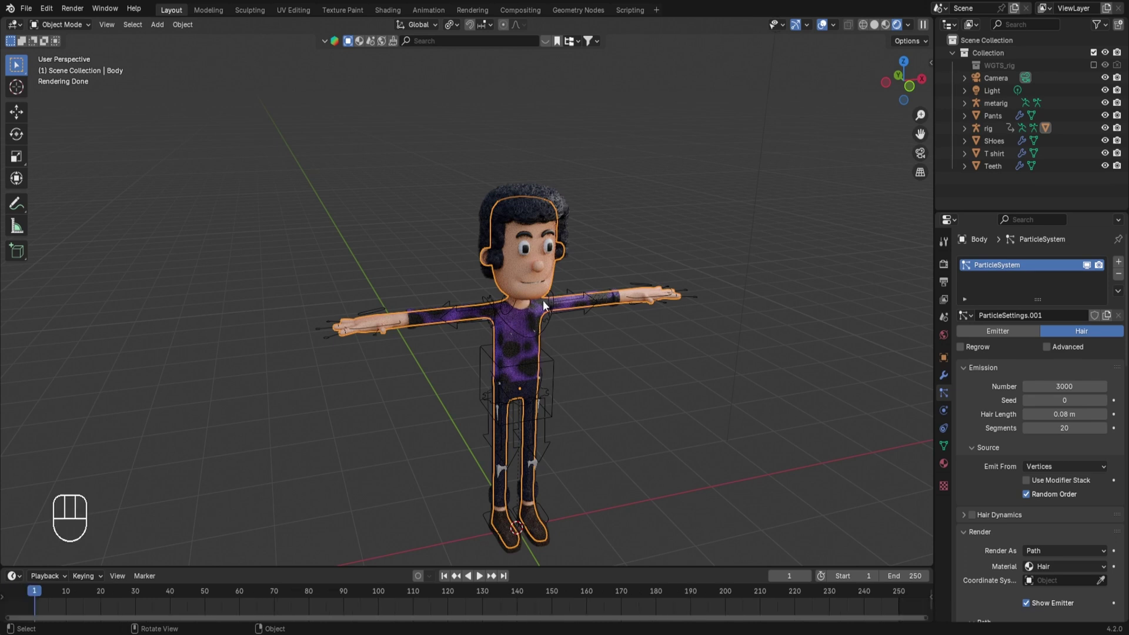
Step: Select the character's rig and switch the viewport to solid shading
click(542, 300)
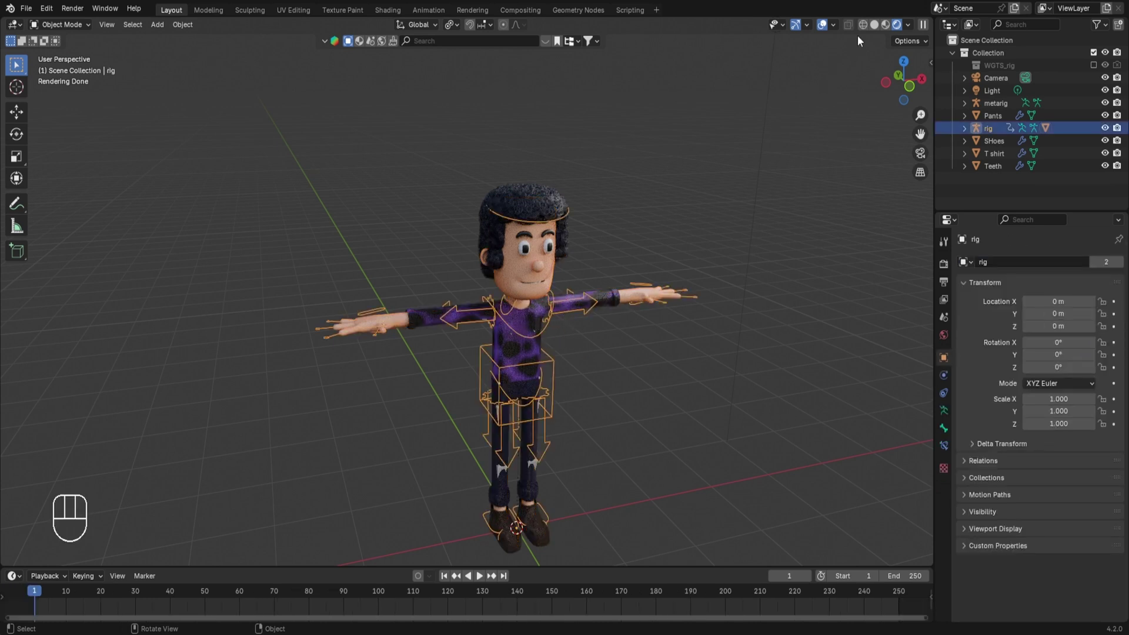
click(870, 25)
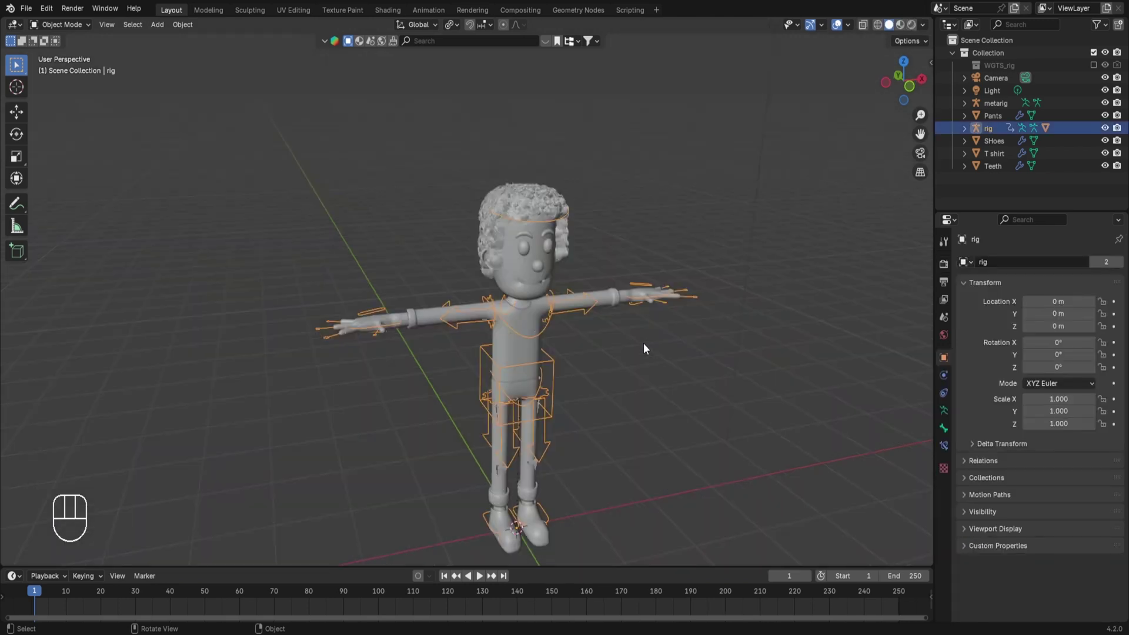
Step: Try rotating the rig's head control in Pose Mode, undo the rotation and return to Object Mode
scroll(690, 365, up, 2)
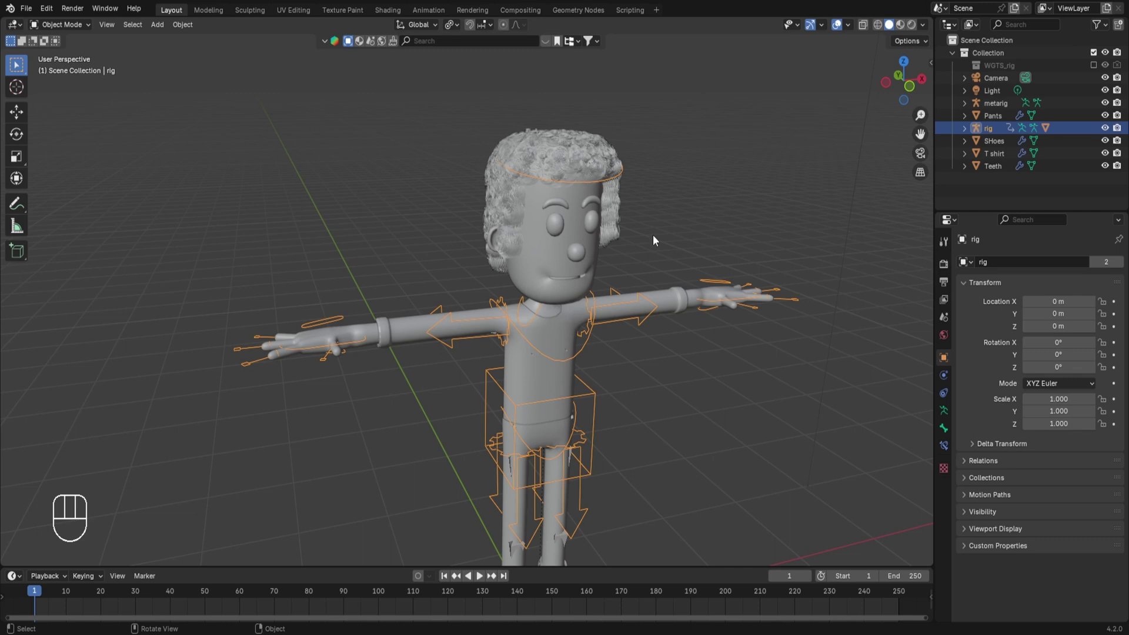
key(ctrl+Tab)
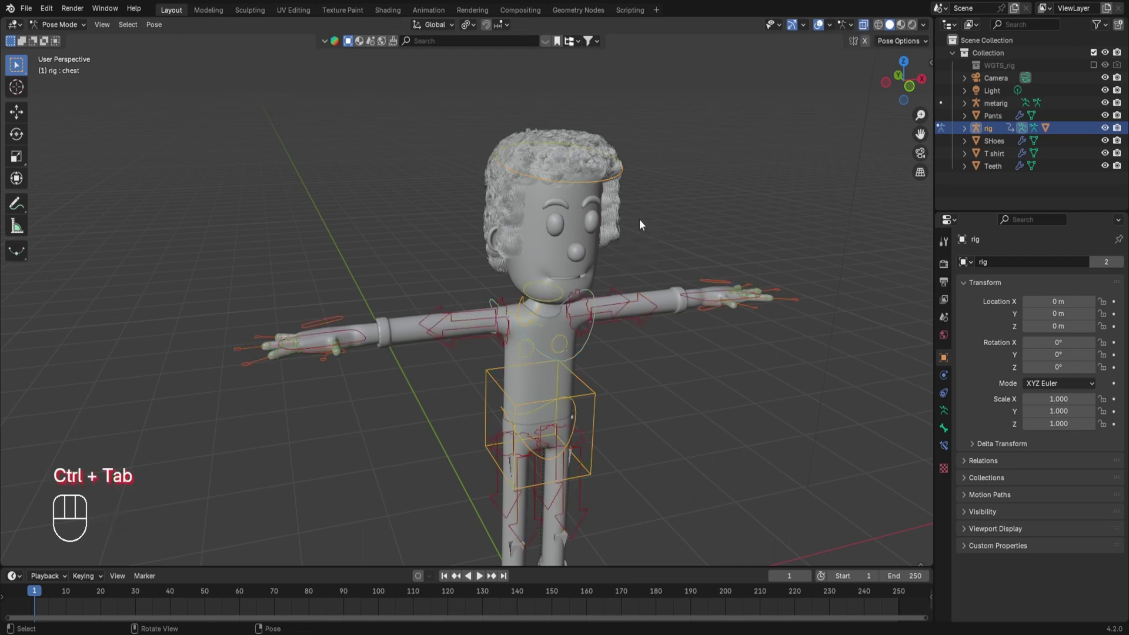
click(552, 134)
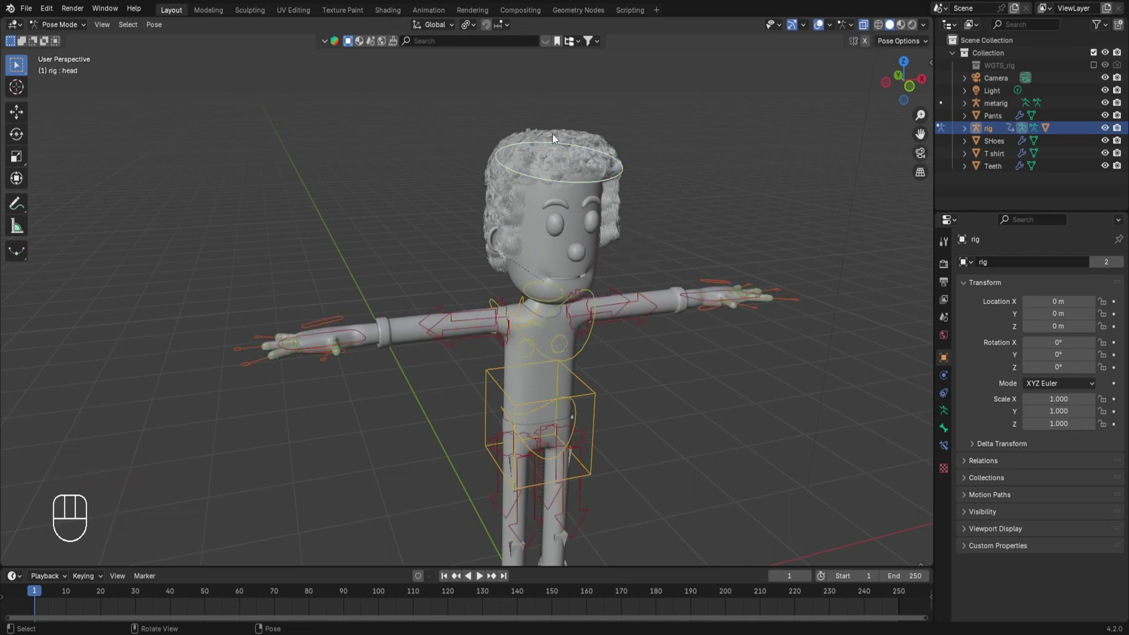
key(r)
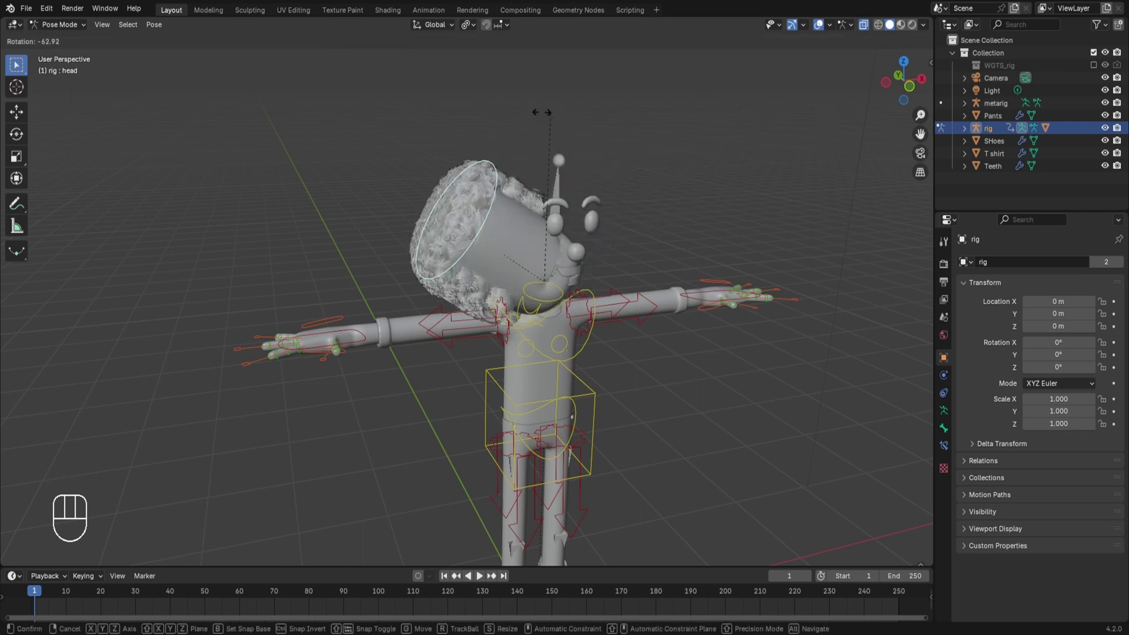
click(534, 226)
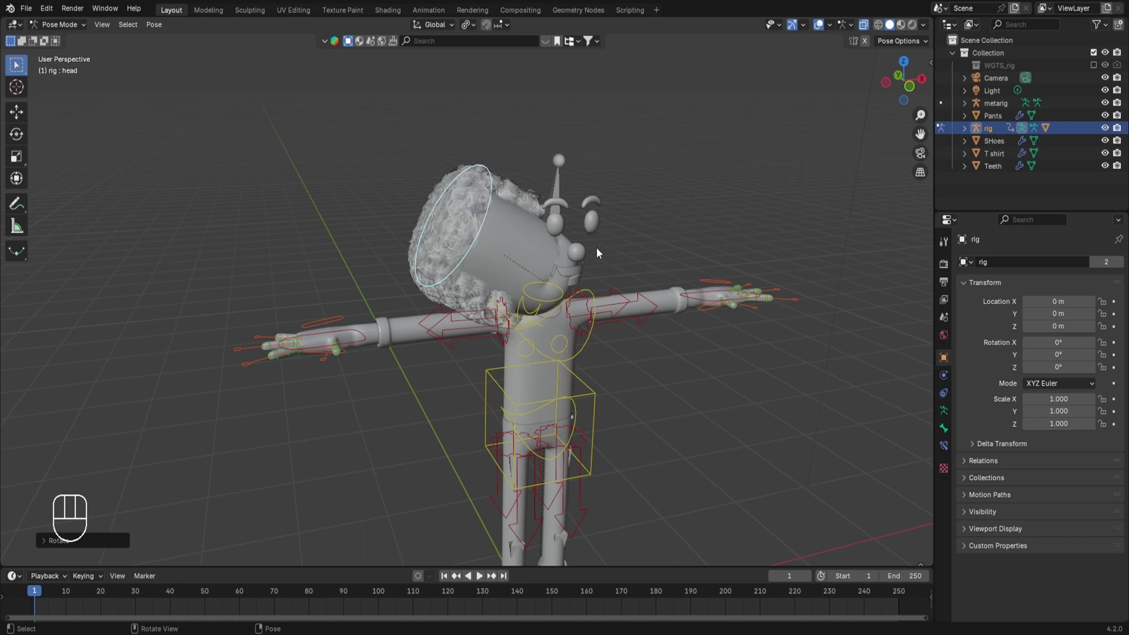
key(ctrl+z)
key(ctrl+Tab)
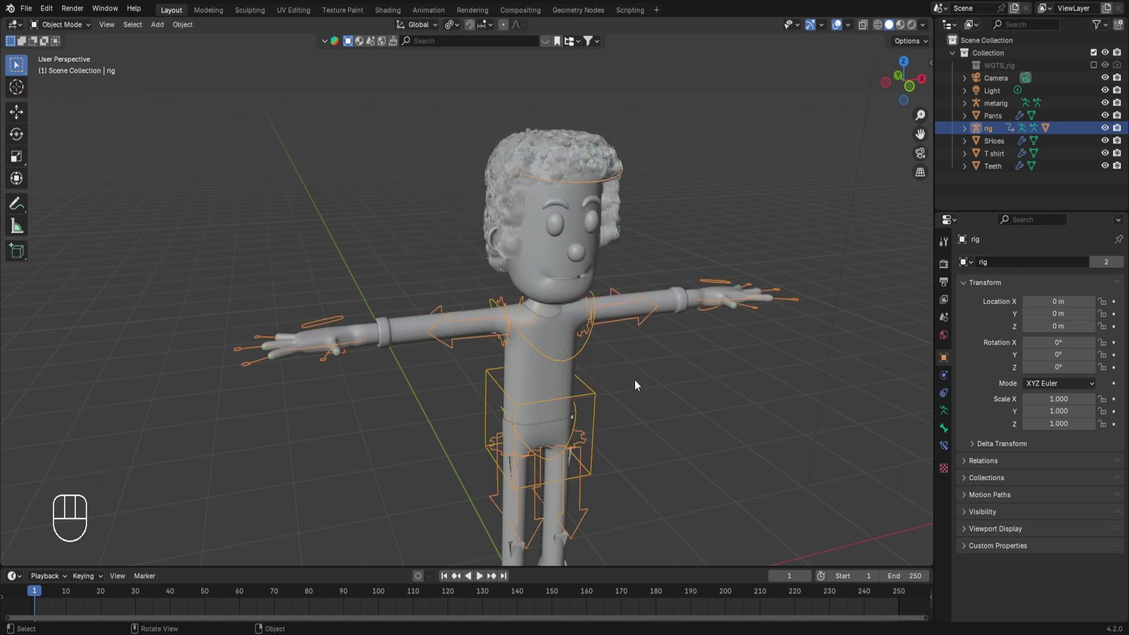
Step: Select the character's body and turn off the viewport display of its hair particle system
scroll(641, 357, down, 2)
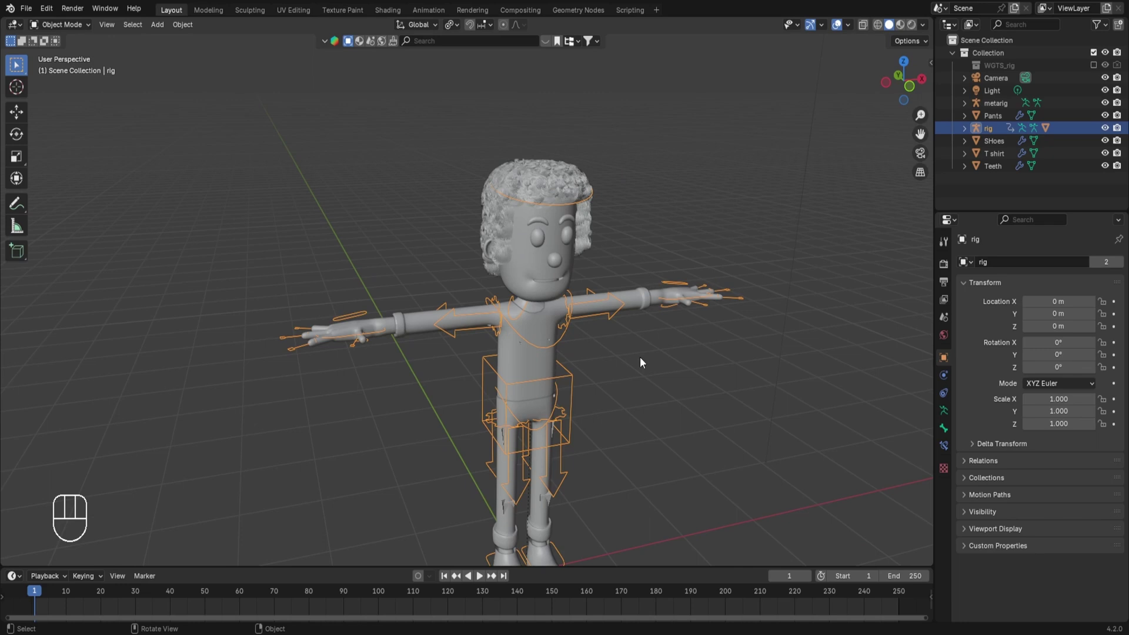
click(541, 242)
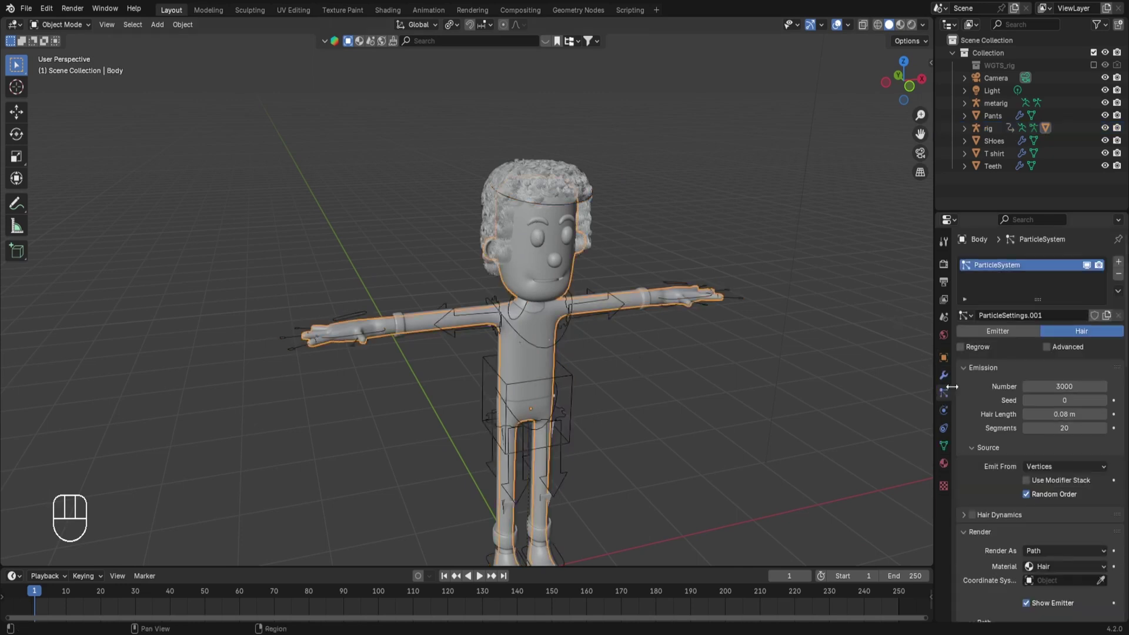
click(1087, 265)
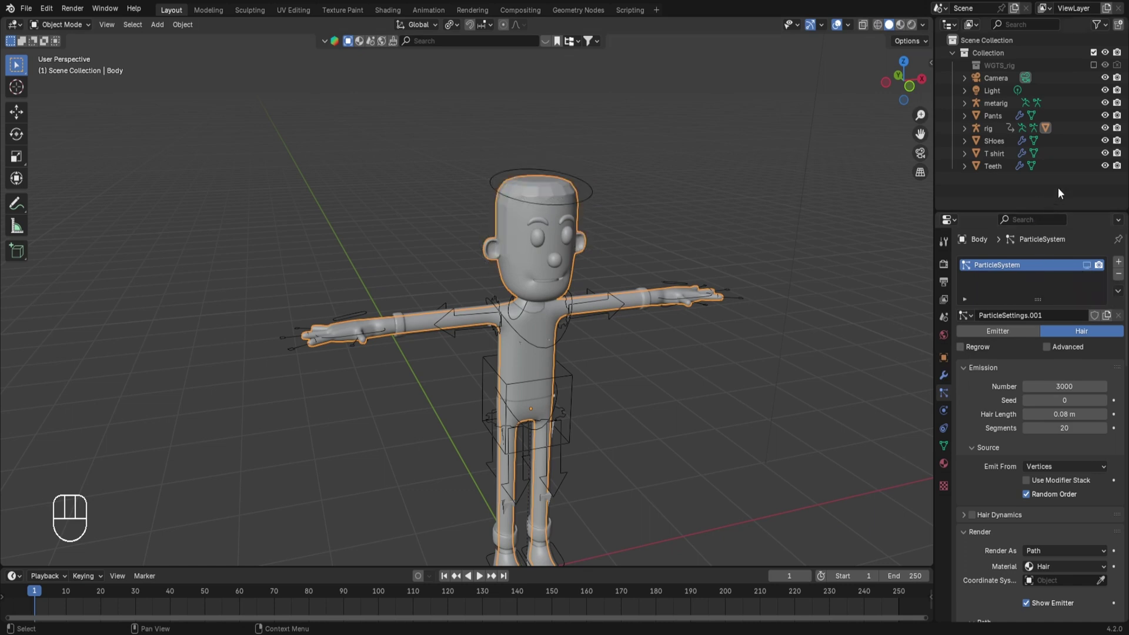
Step: Hide the T shirt, SHoes, Pants and metarig objects in the viewport
click(1104, 153)
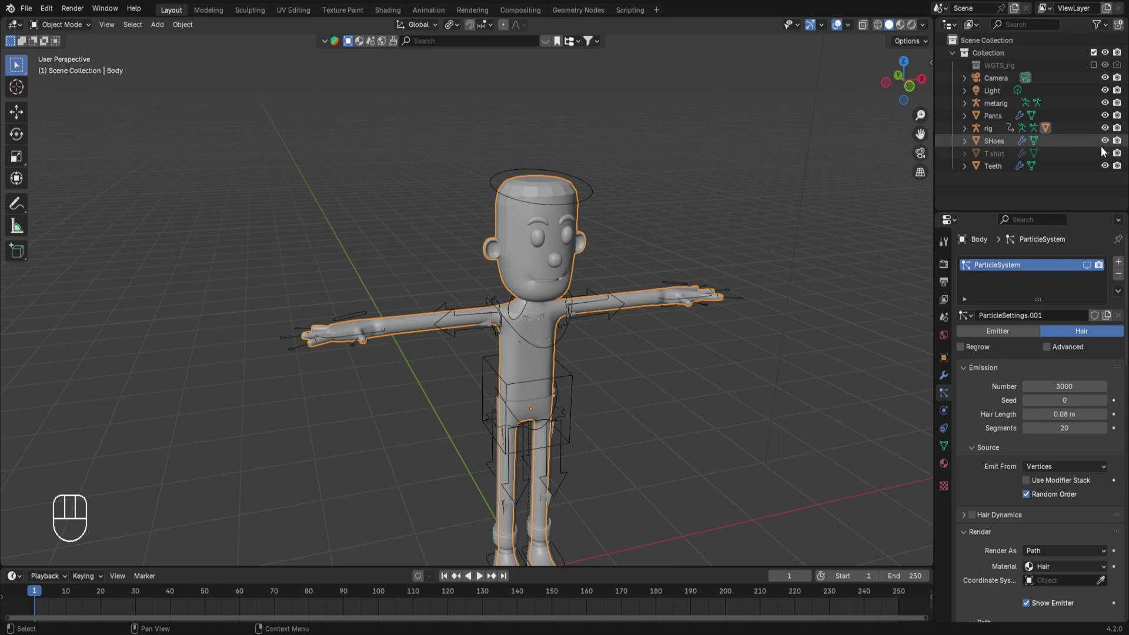
click(1104, 141)
click(1105, 115)
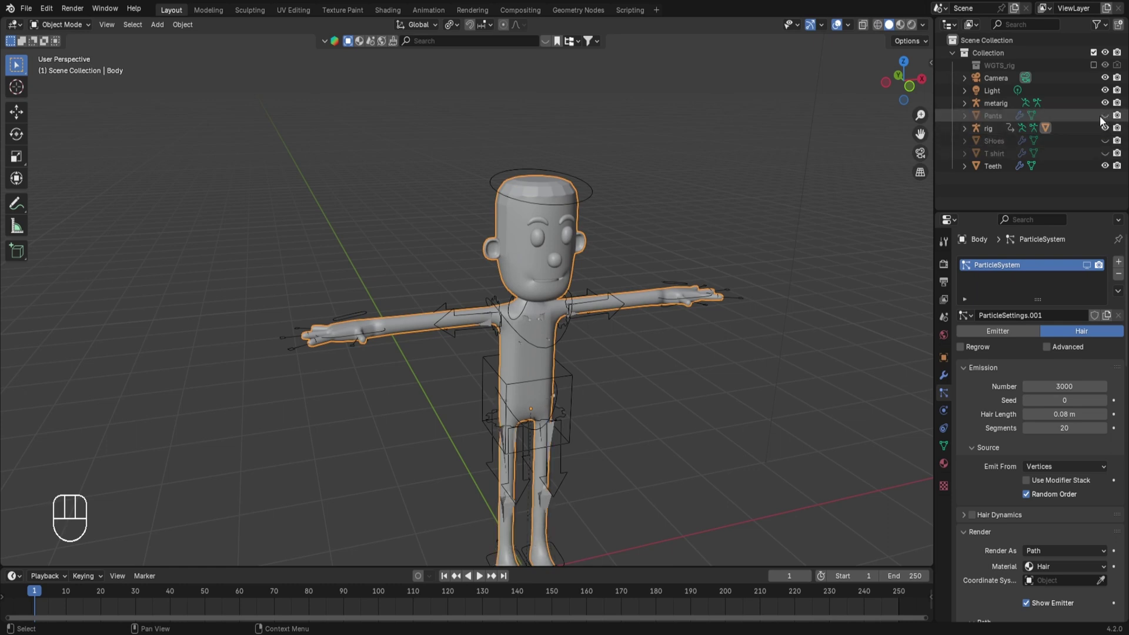
click(1104, 103)
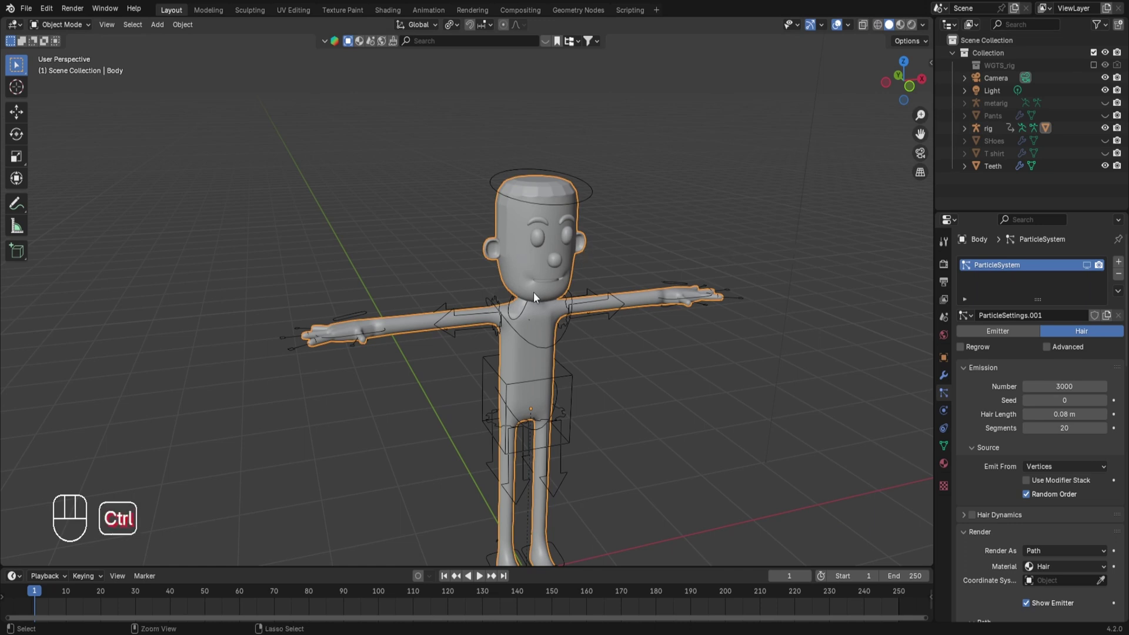
Step: Switch the body to Weight Paint mode with the whole character in view
key(ctrl+Tab)
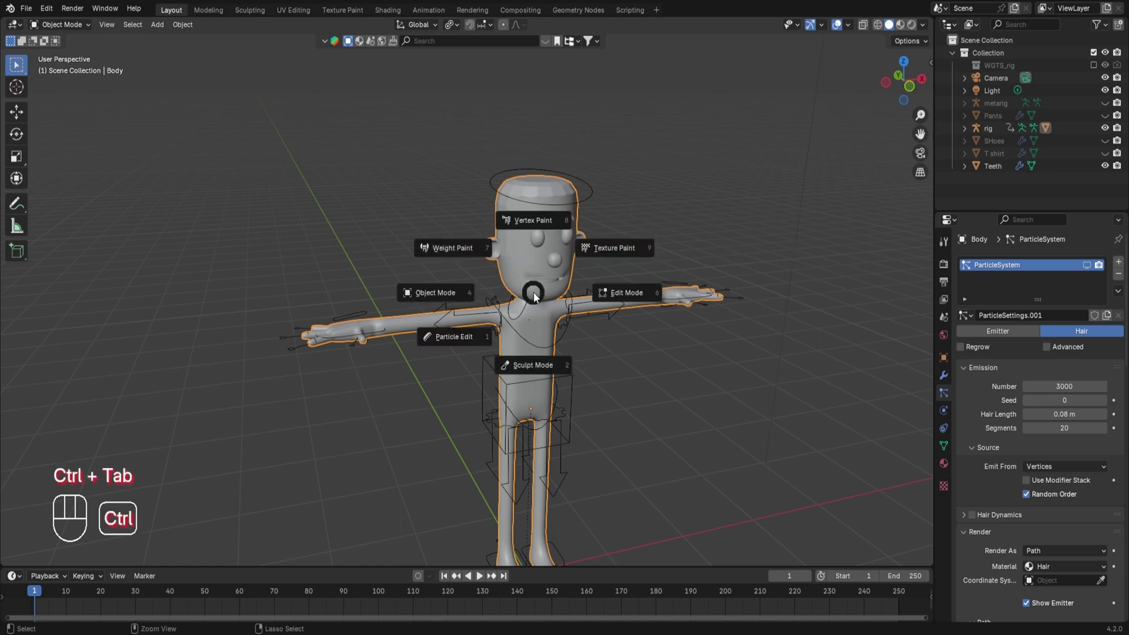
click(476, 259)
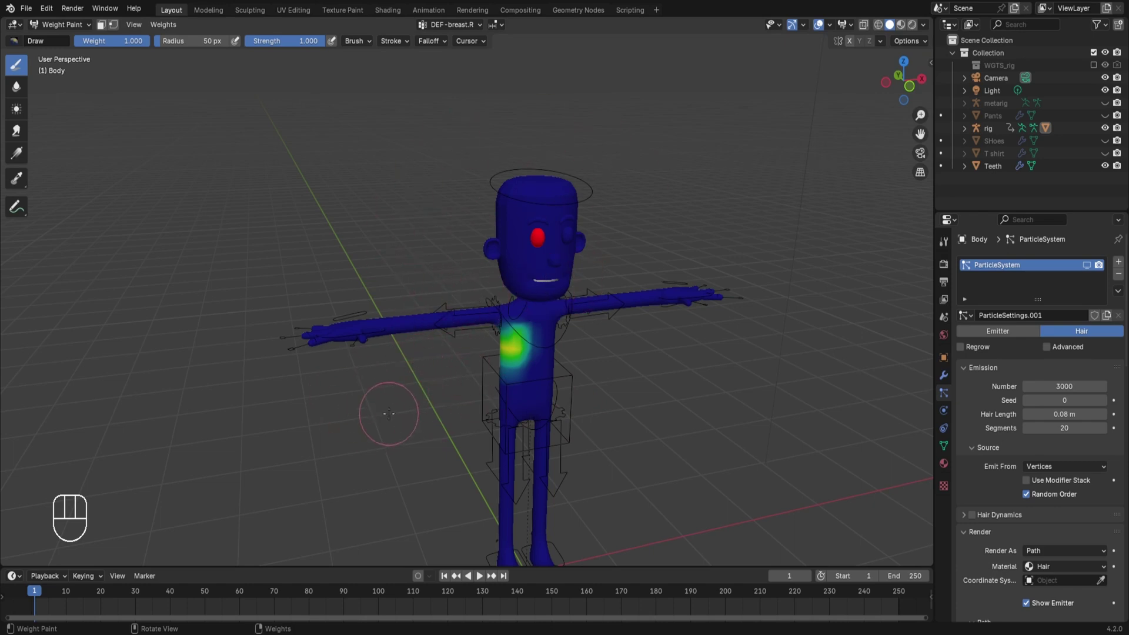
middle_drag(383, 416, 465, 378)
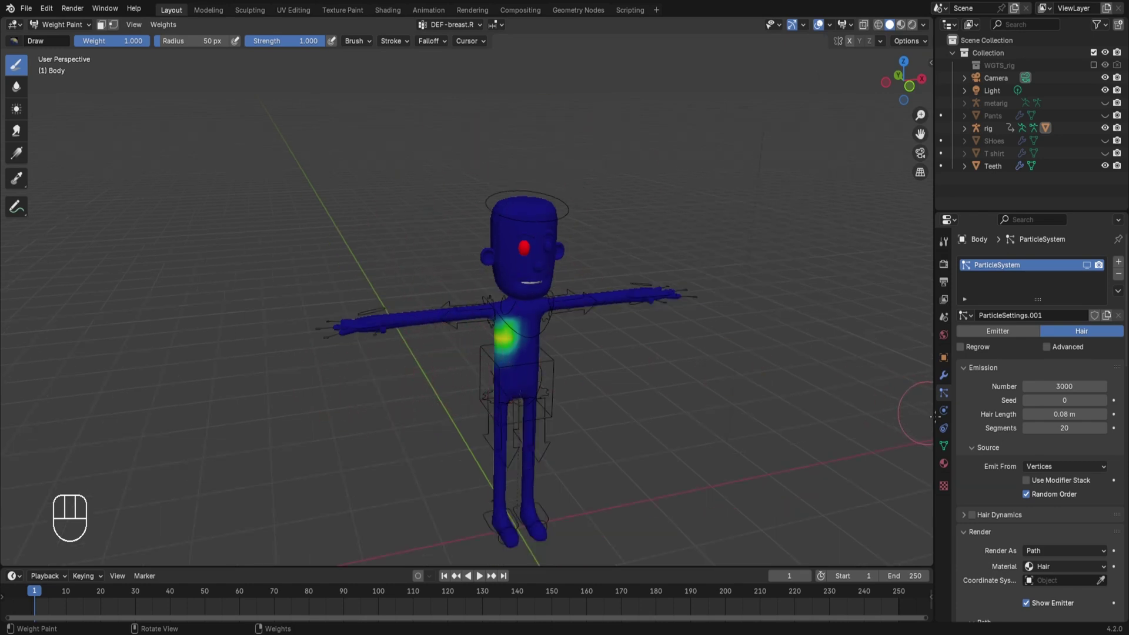
Step: Show the body's vertex groups and examine the painted weights of the spine groups from DEF-spine to DEF-spine.003
click(943, 446)
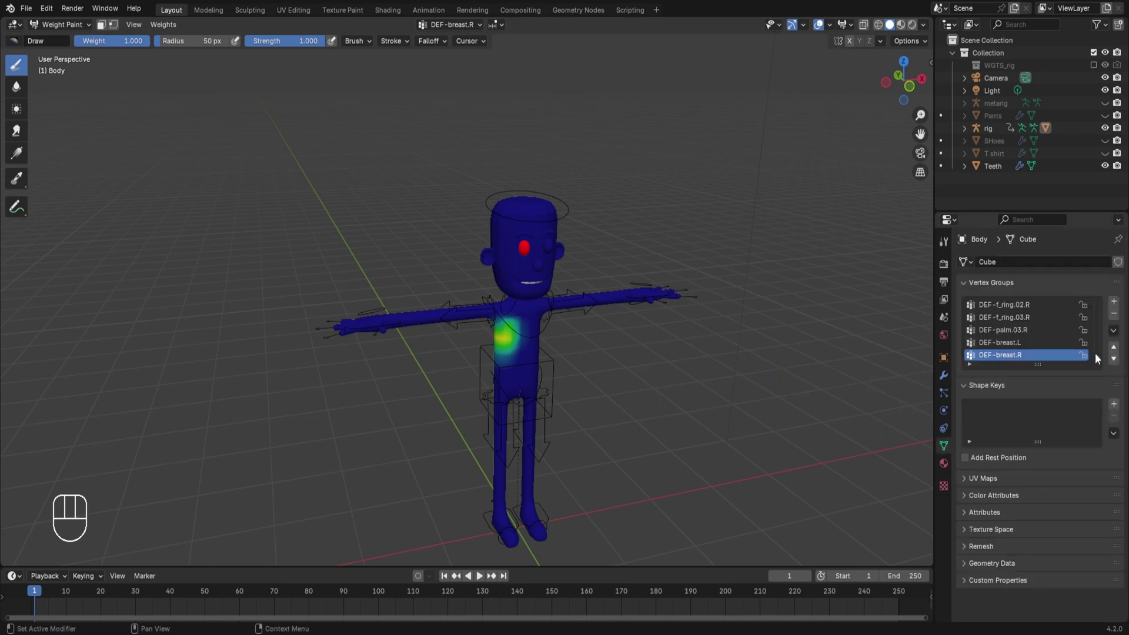
drag(1096, 354, 1075, 292)
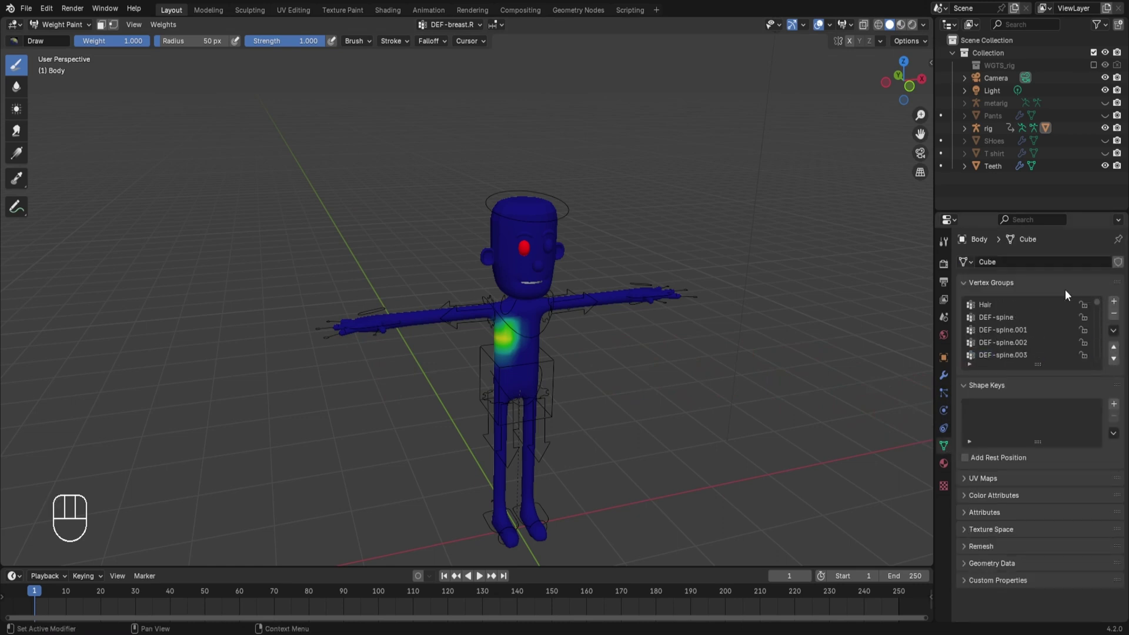
click(1029, 317)
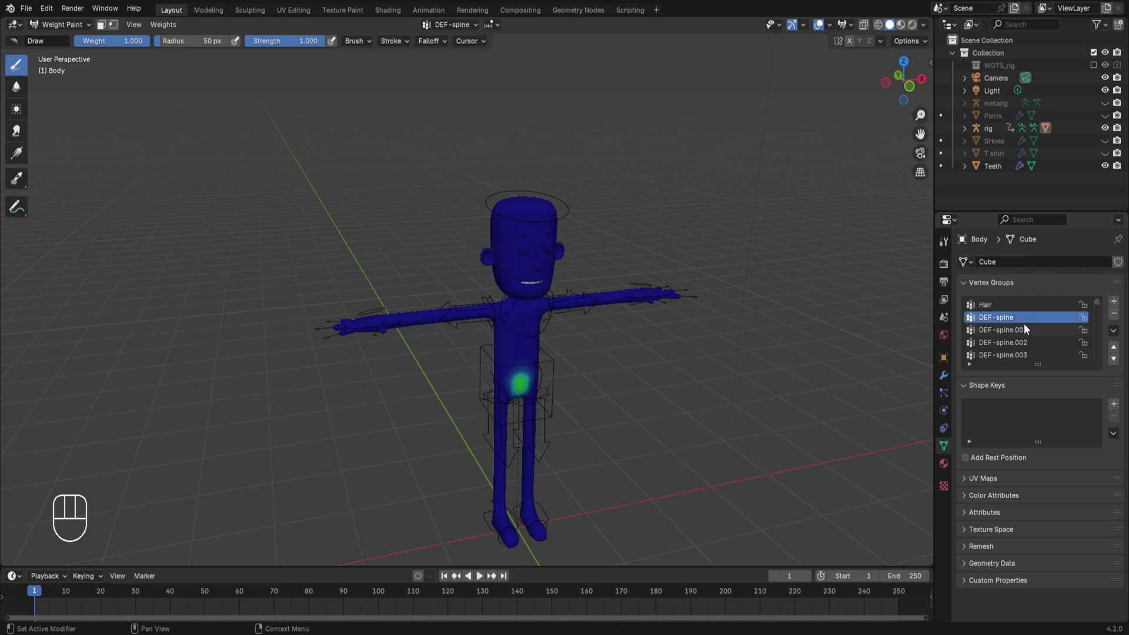
click(1023, 326)
click(1021, 342)
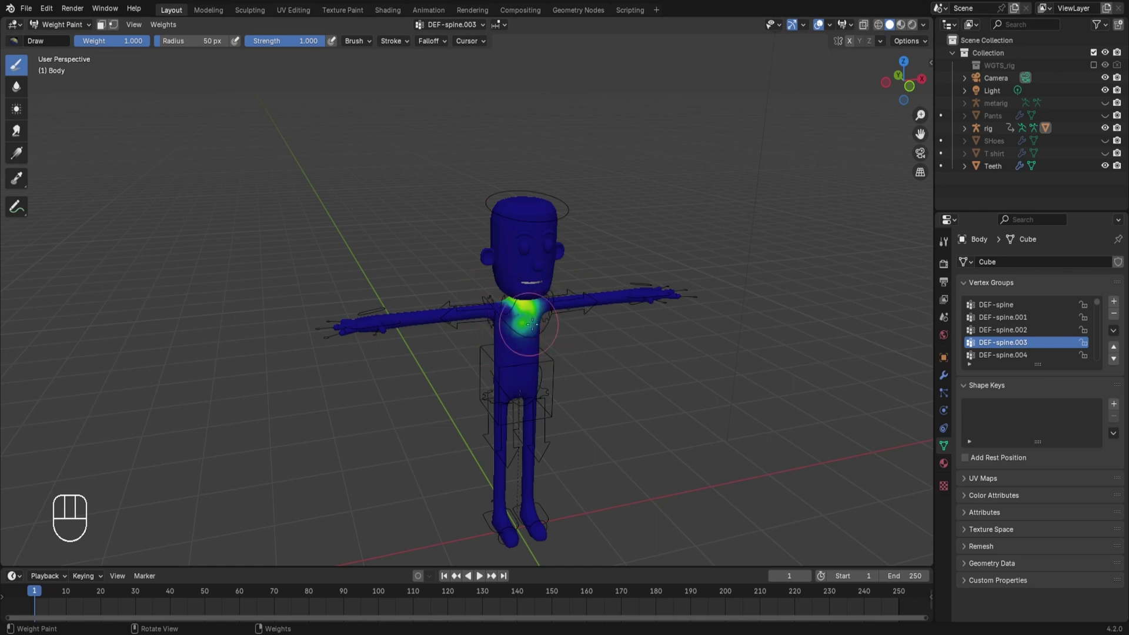
scroll(532, 304, up, 2)
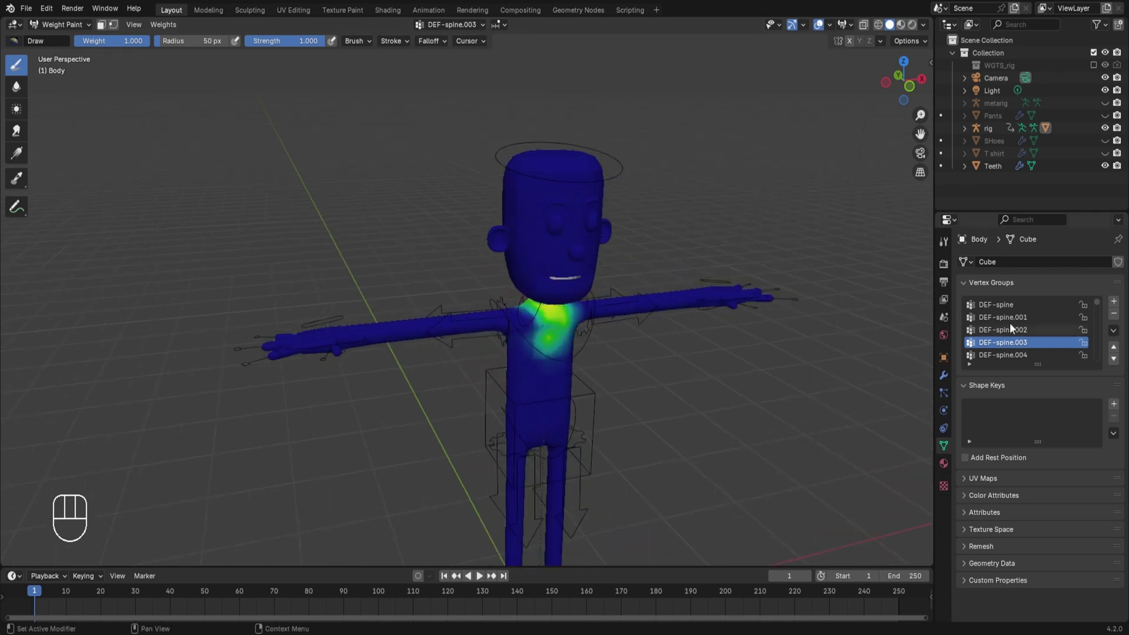
Step: Select the DEF-spine.006 vertex group and examine which head parts its weights cover
scroll(1098, 308, down, 5)
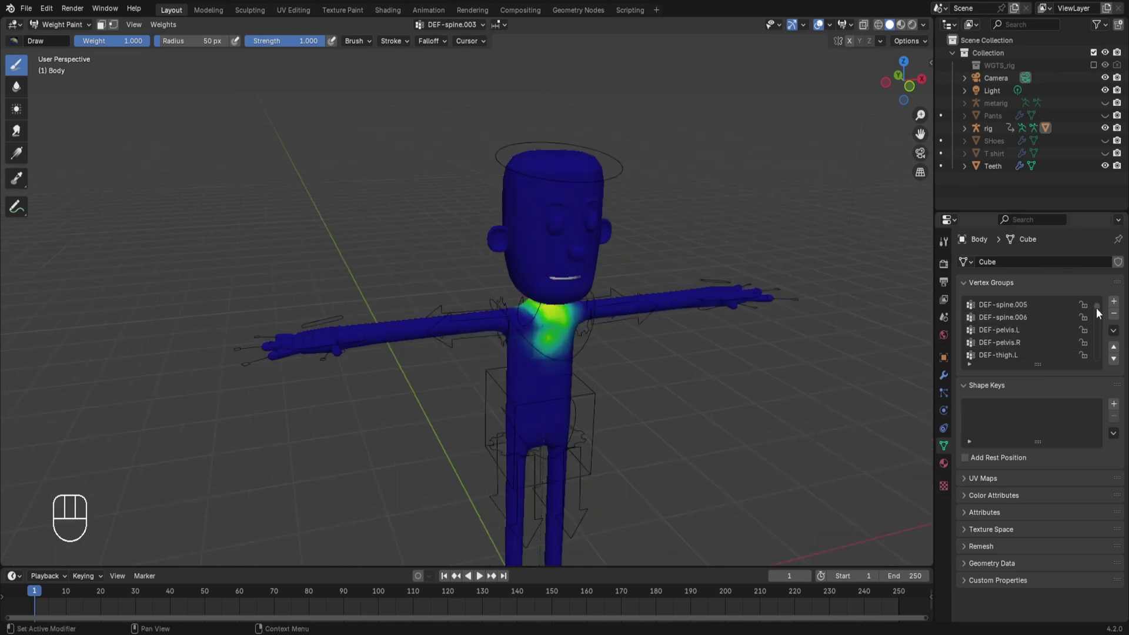
click(1029, 319)
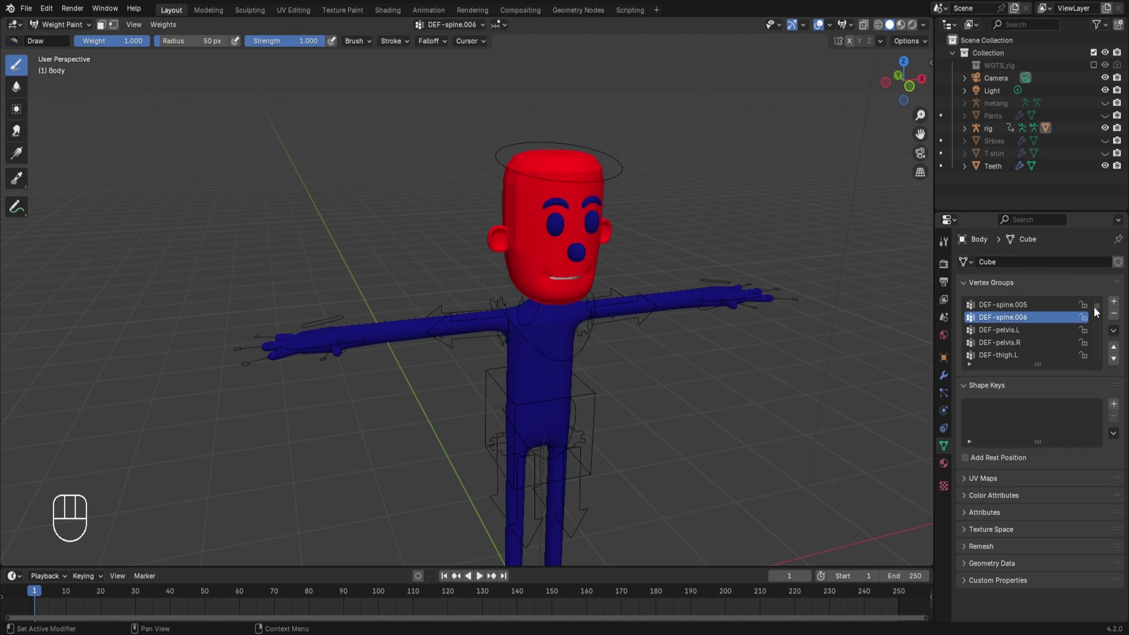
mouse_move(1095, 307)
mouse_down()
mouse_move(1095, 326)
mouse_move(1095, 307)
mouse_up()
scroll(1025, 318, up, 1)
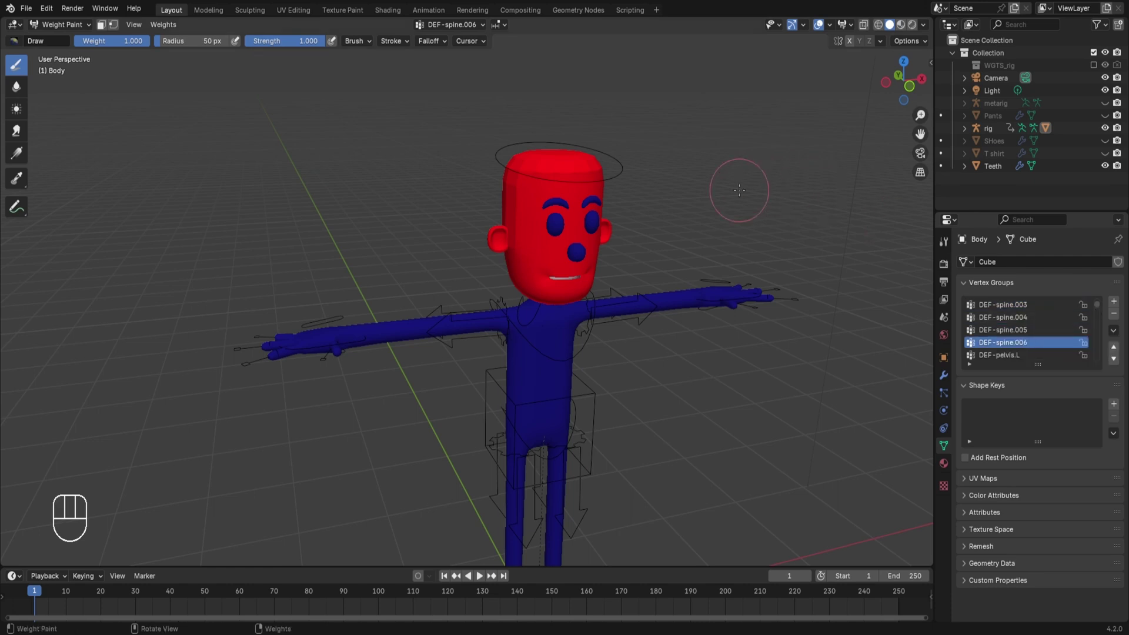
Step: Return the body to Object Mode and select the rig
key(ctrl+Tab)
click(624, 185)
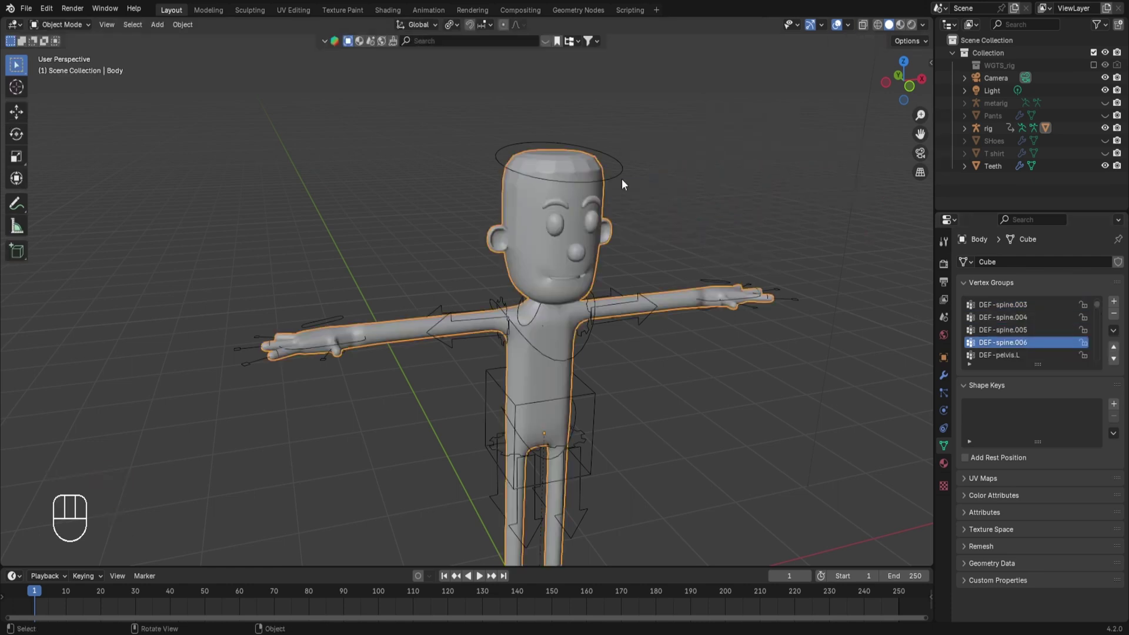
click(620, 178)
Step: Put the rig in Edit Mode, turn on X-ray and show the DEF bone collection
scroll(566, 348, down, 1)
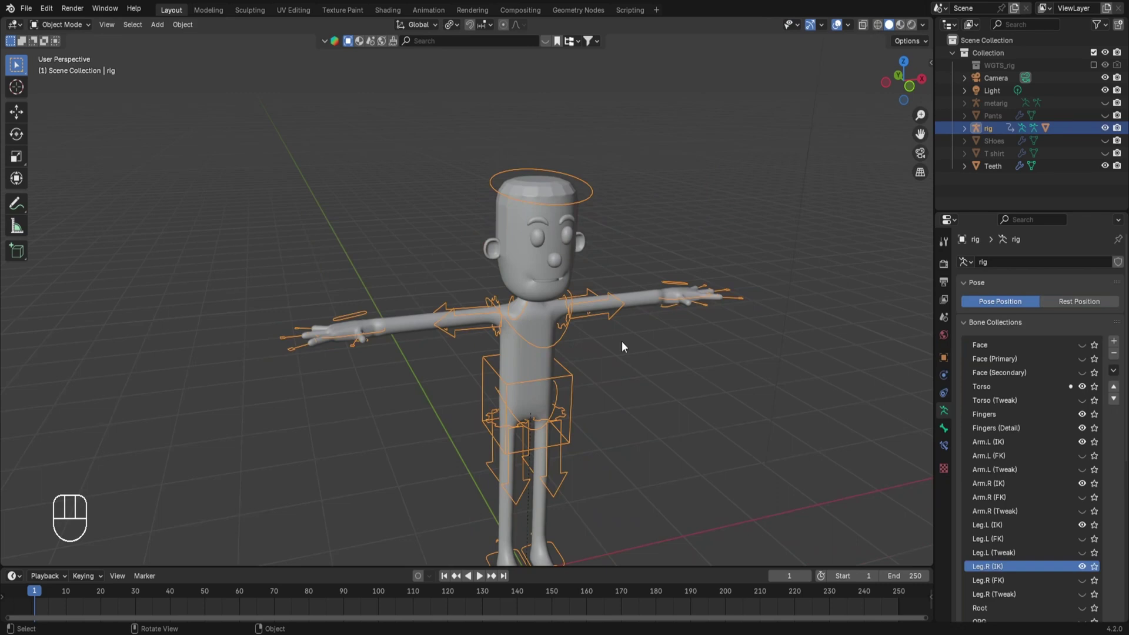
key(Tab)
scroll(620, 359, down, 1)
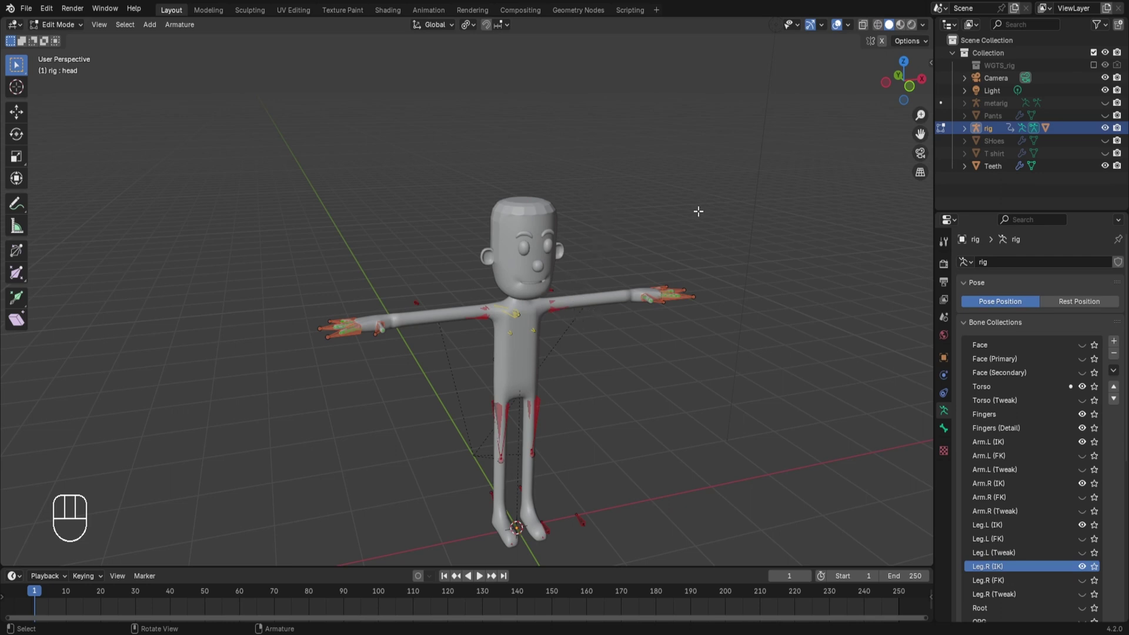
key(alt+z)
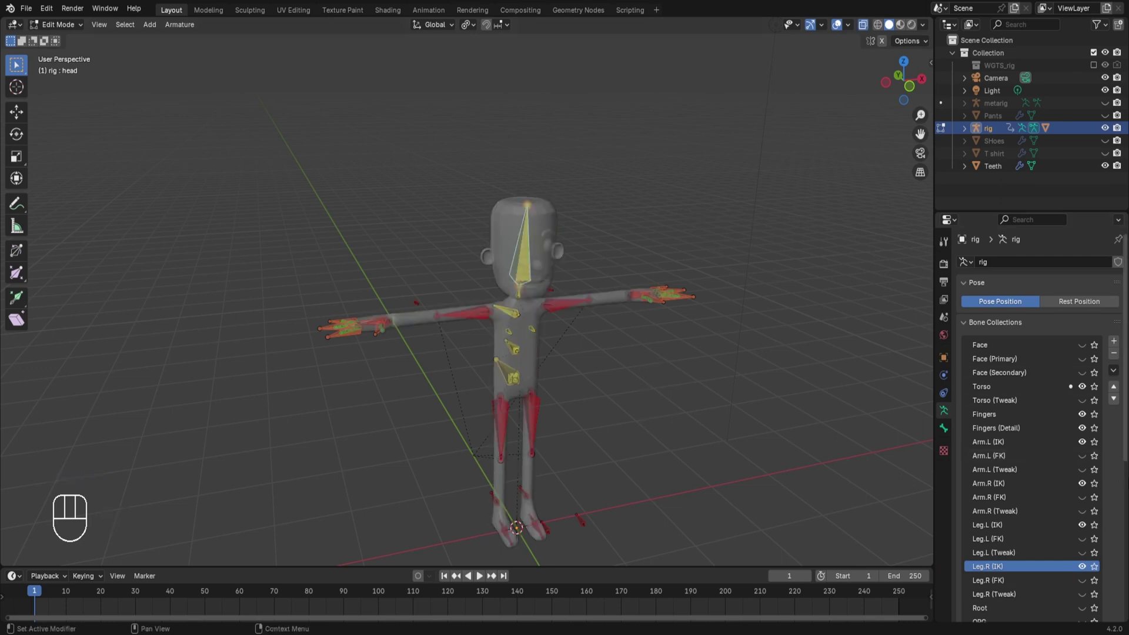
scroll(1025, 538, down, 4)
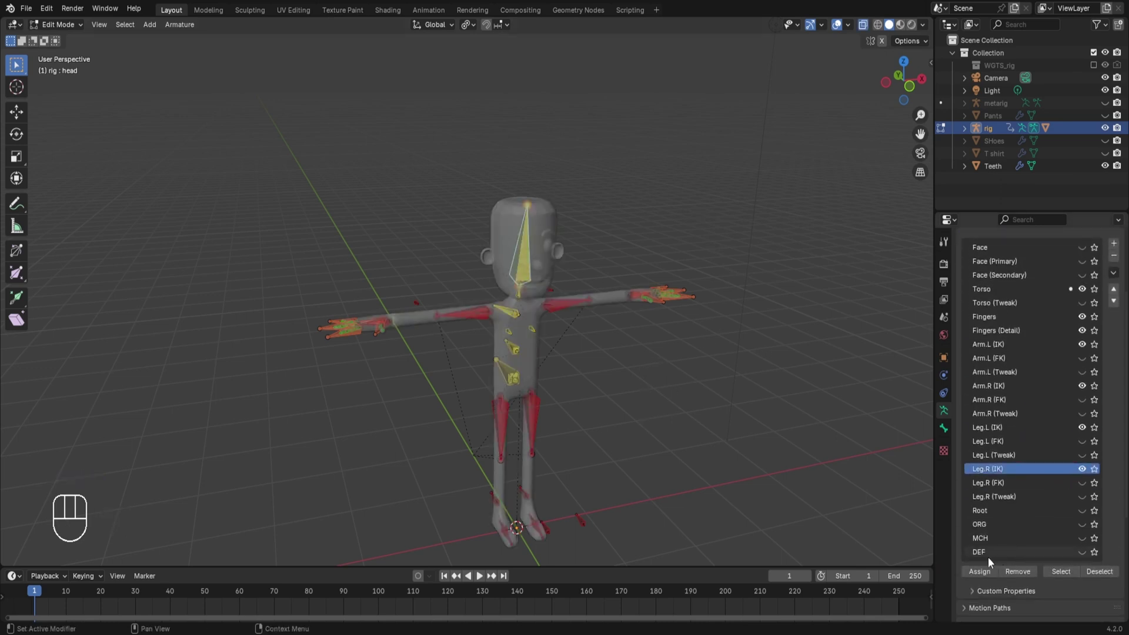
click(1082, 551)
scroll(482, 337, up, 4)
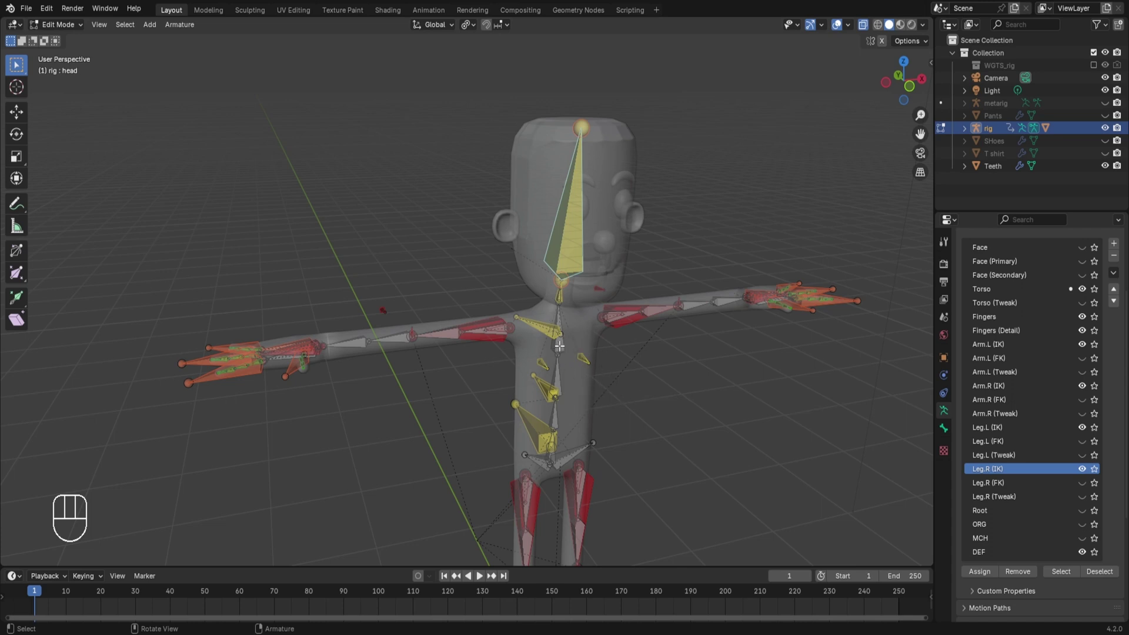
Step: Switch the rig to Pose Mode and select the DEF-spine.006 deform bone inside the head
key(Tab)
key(ctrl+Tab)
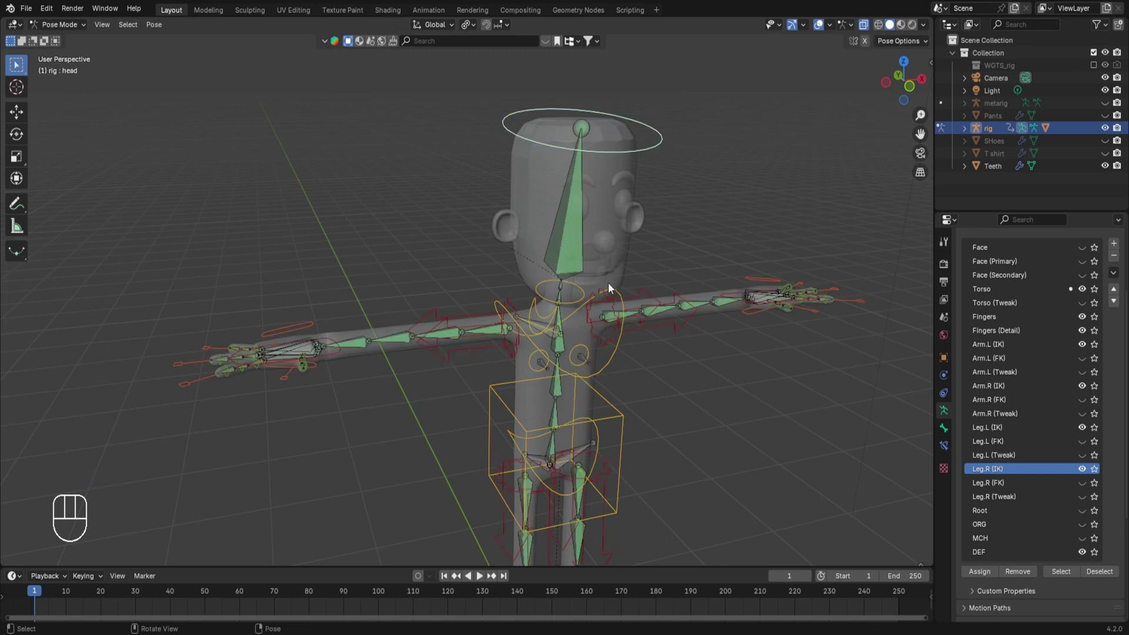
click(572, 227)
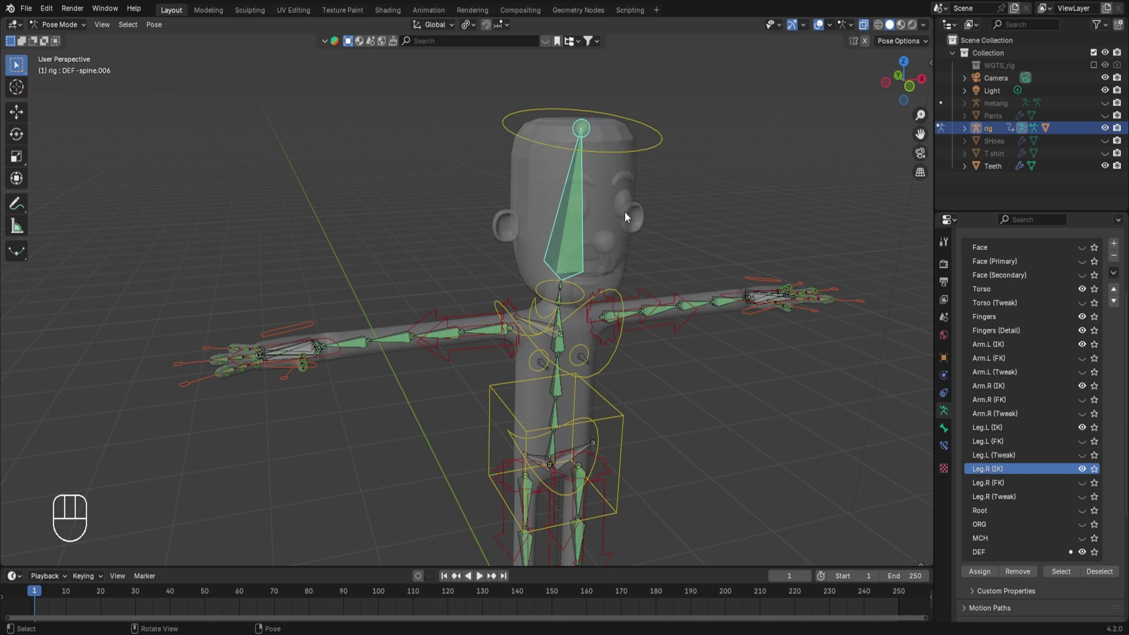
Step: Test-rotate the head control freely in several directions to check which facial parts follow it, and cancel the rotation
click(630, 115)
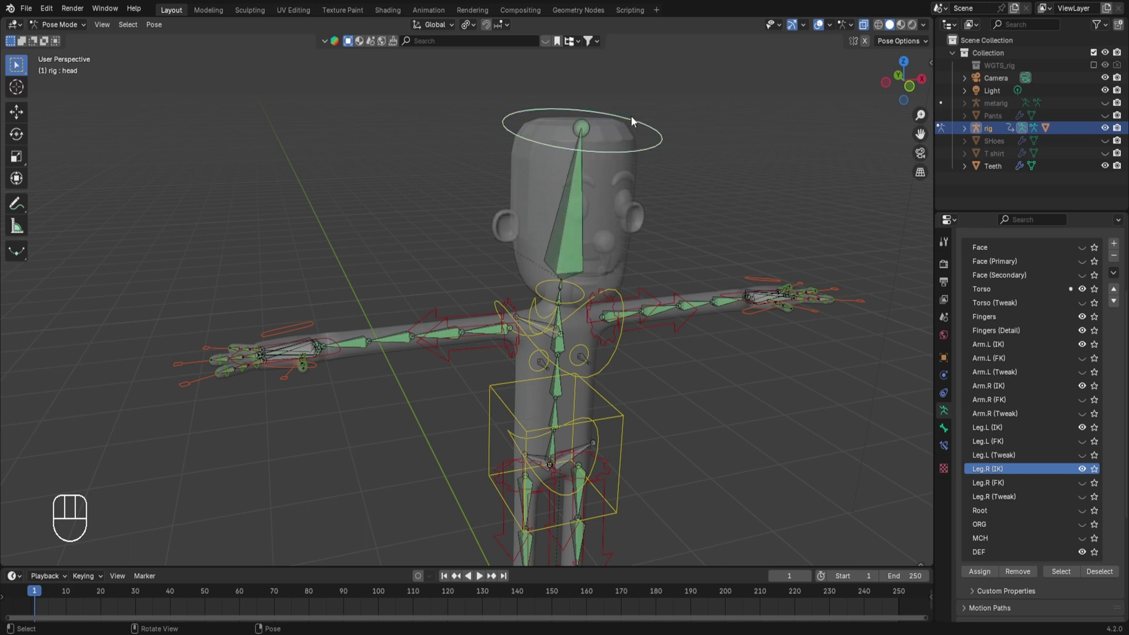
key(r)
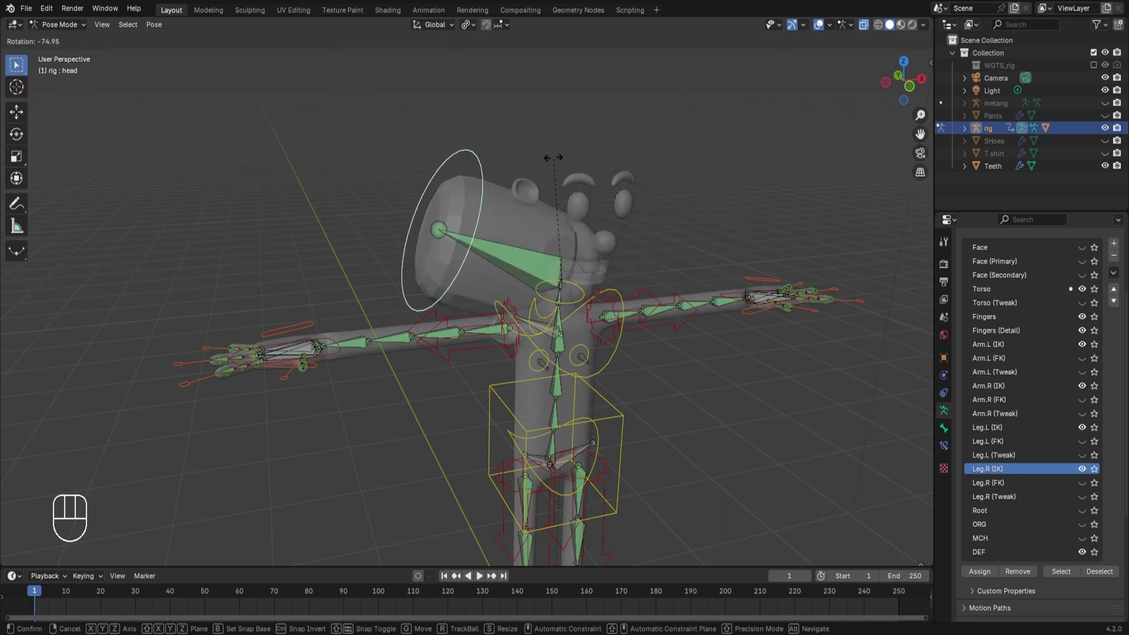
key(r)
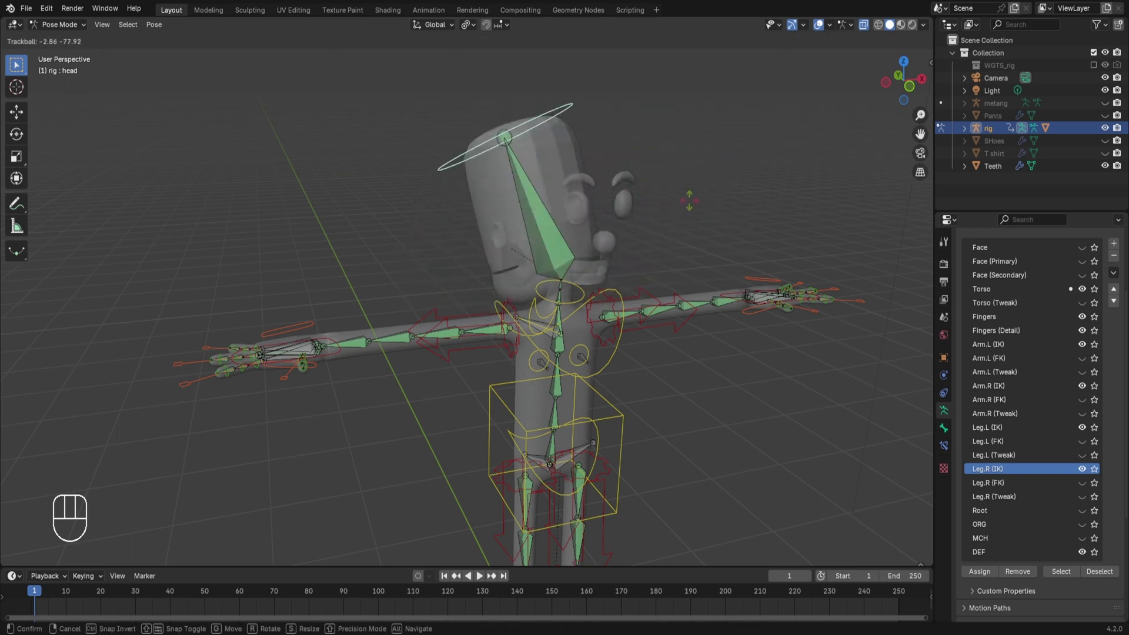
right_click(580, 196)
key(r)
key(r)
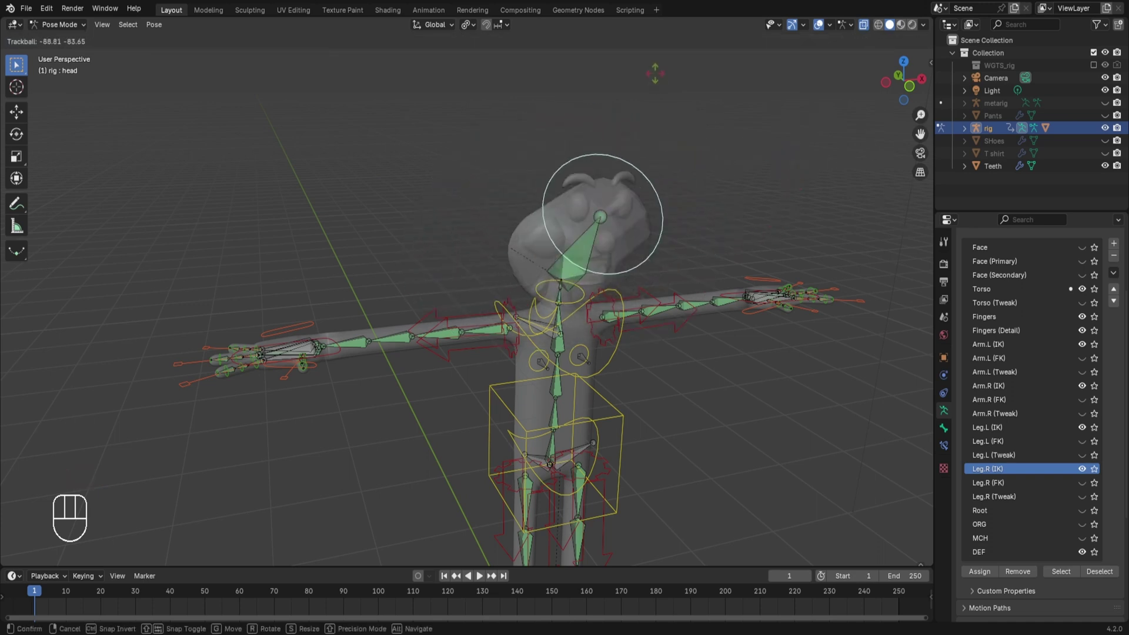
click(714, 201)
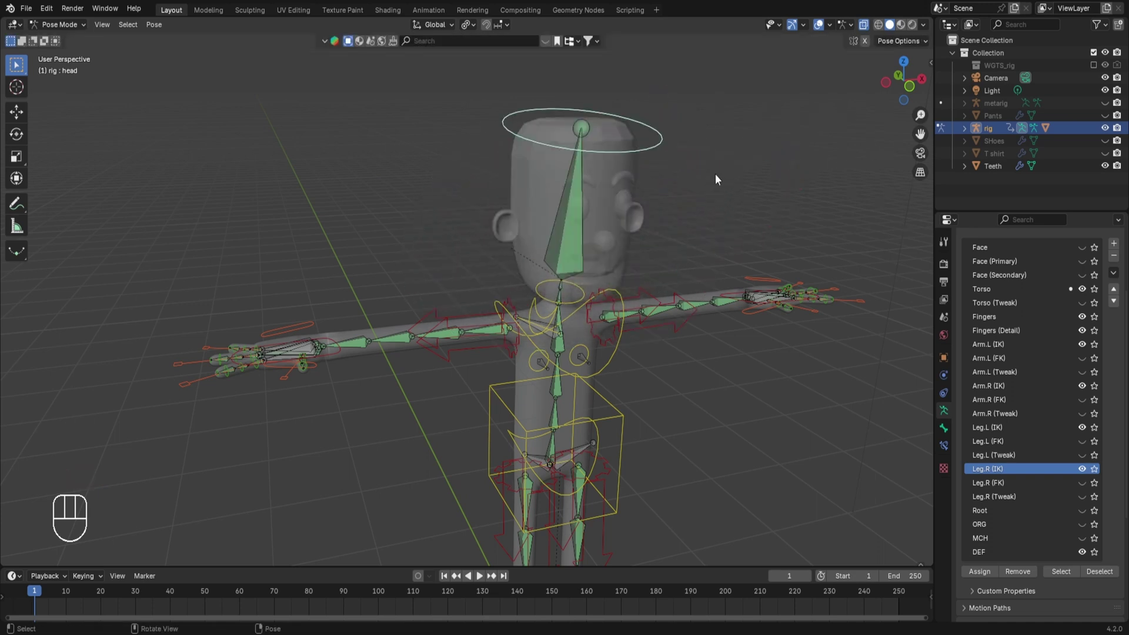
Step: Return the rig to Object Mode, add the body mesh to the selection and enter Weight Paint mode
key(ctrl+Tab)
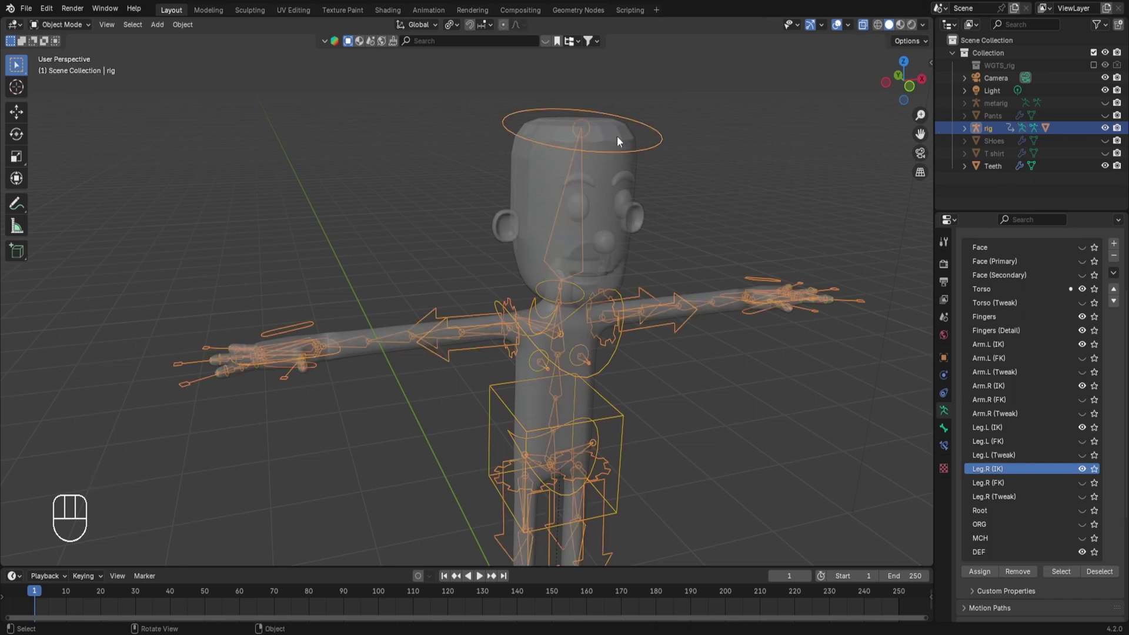
shift+click(601, 178)
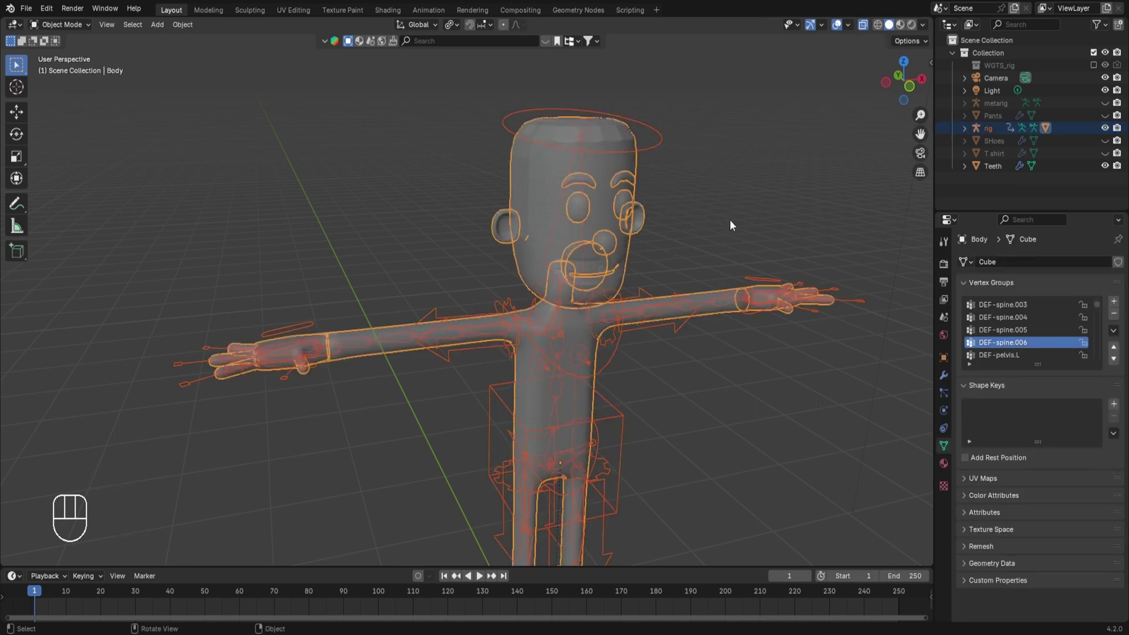
key(ctrl+Tab)
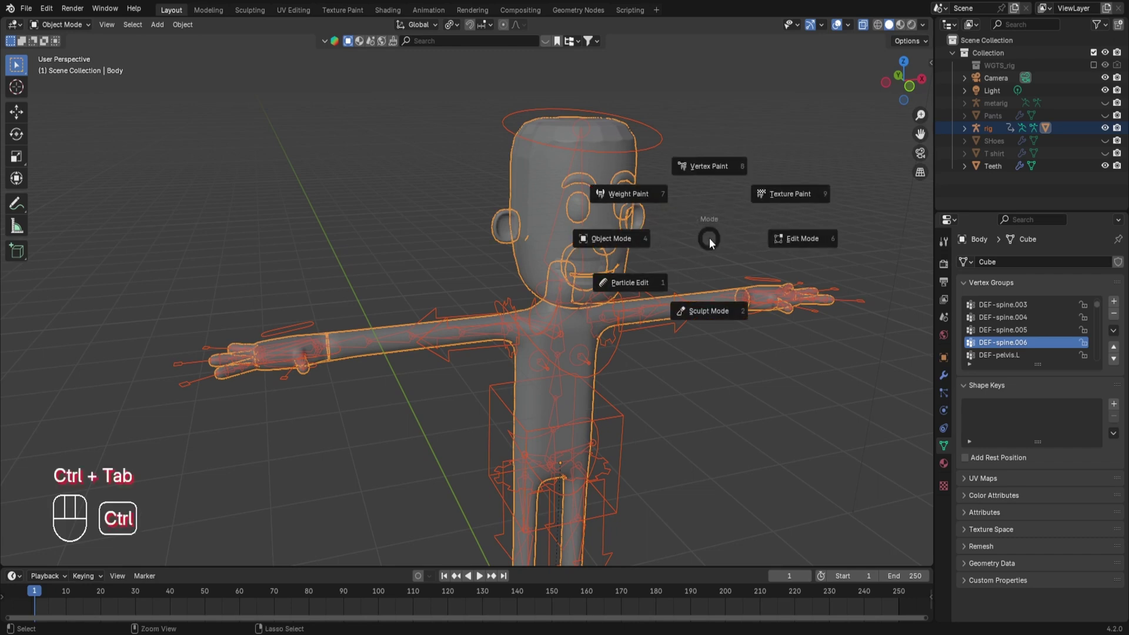
click(662, 192)
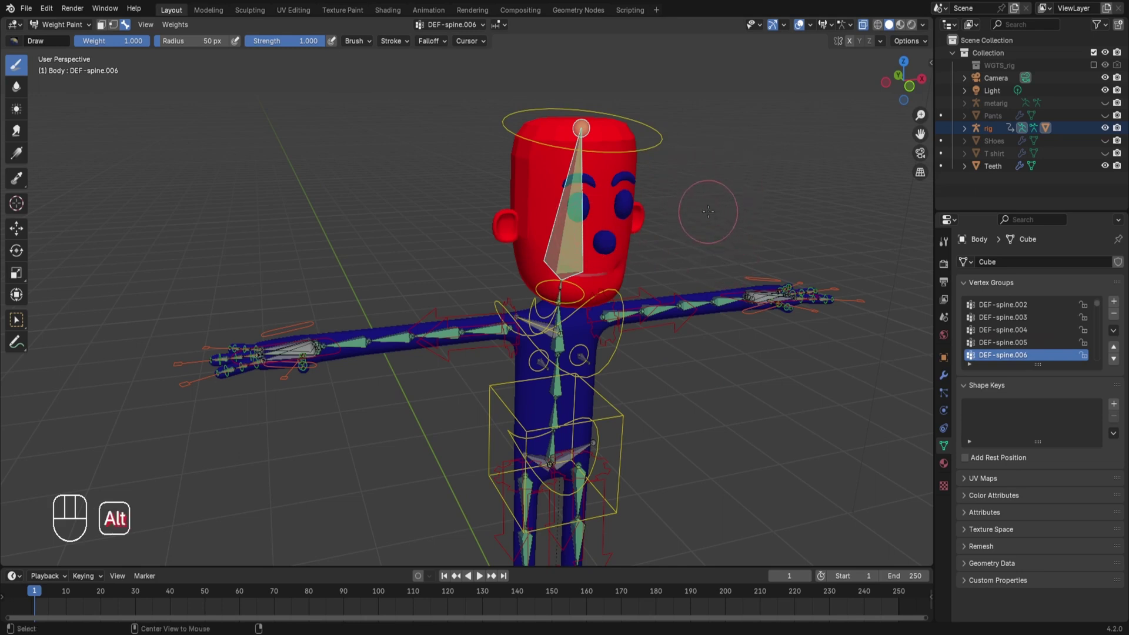
Step: Examine the weights that the DEF-forearm.L and DEF-spine.003 bones have on the body mesh
alt+click(691, 305)
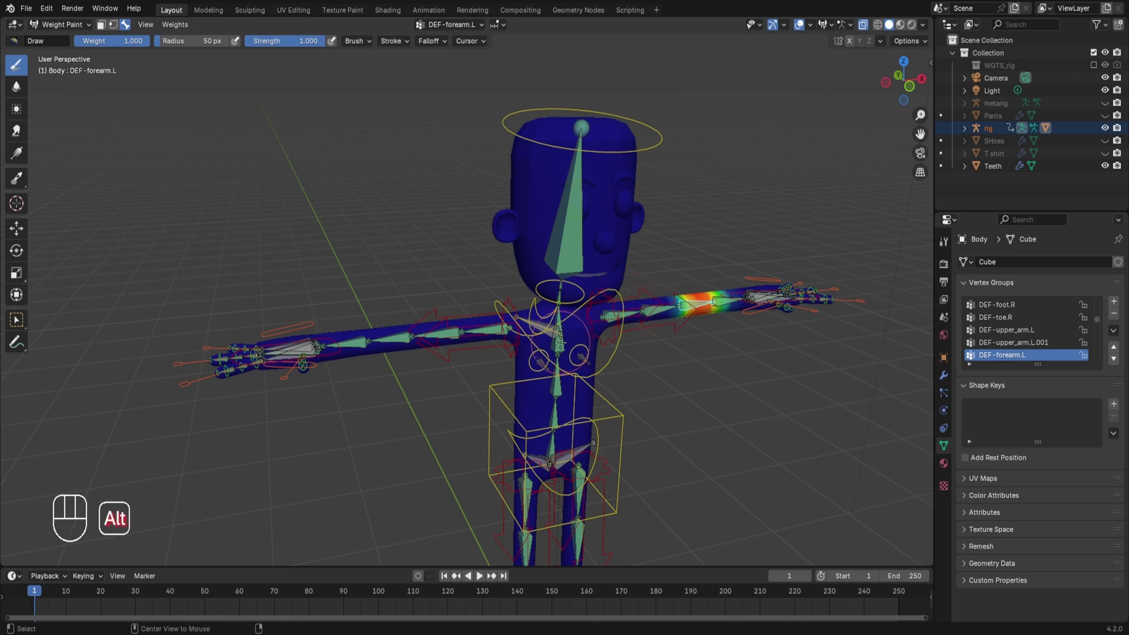
alt+click(560, 343)
mouse_move(572, 355)
middle_down()
mouse_move(534, 356)
mouse_move(465, 303)
middle_up()
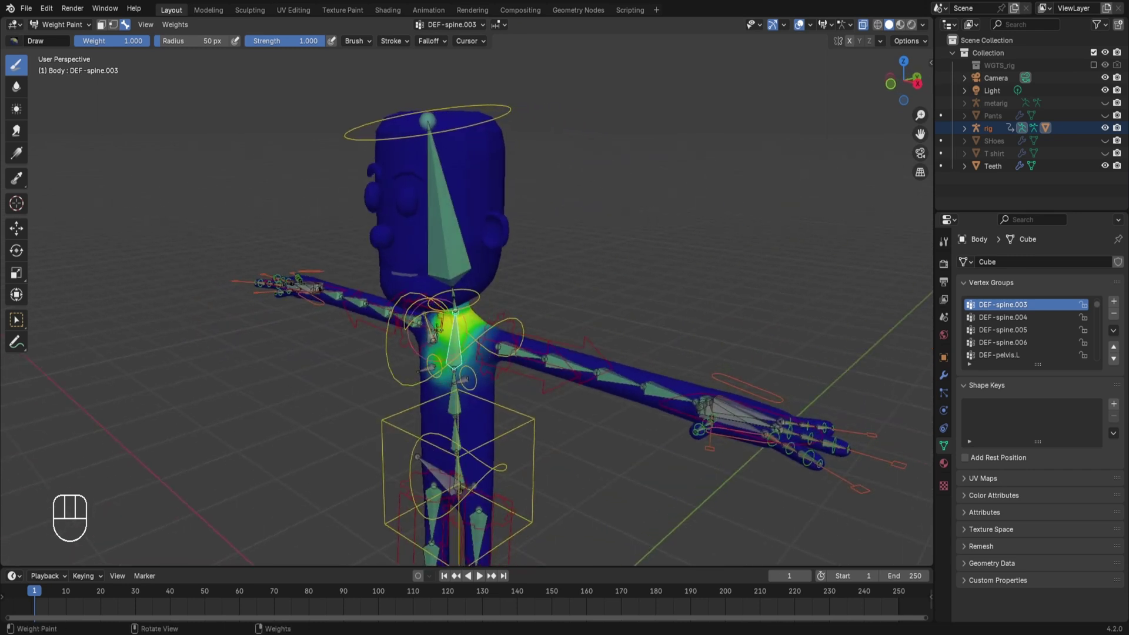
middle_drag(378, 323, 433, 360)
middle_drag(461, 349, 468, 348)
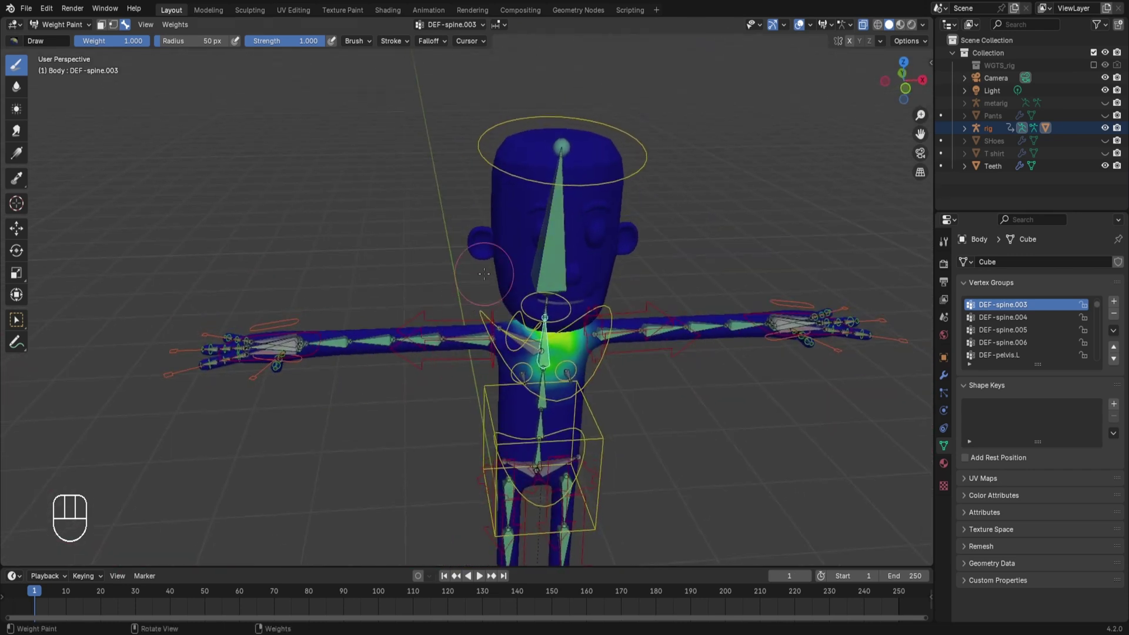
Step: Select the DEF-spine.006 bone, enable X symmetry and paint weight 1.000 over the fronts of the eyebrows
alt+click(549, 254)
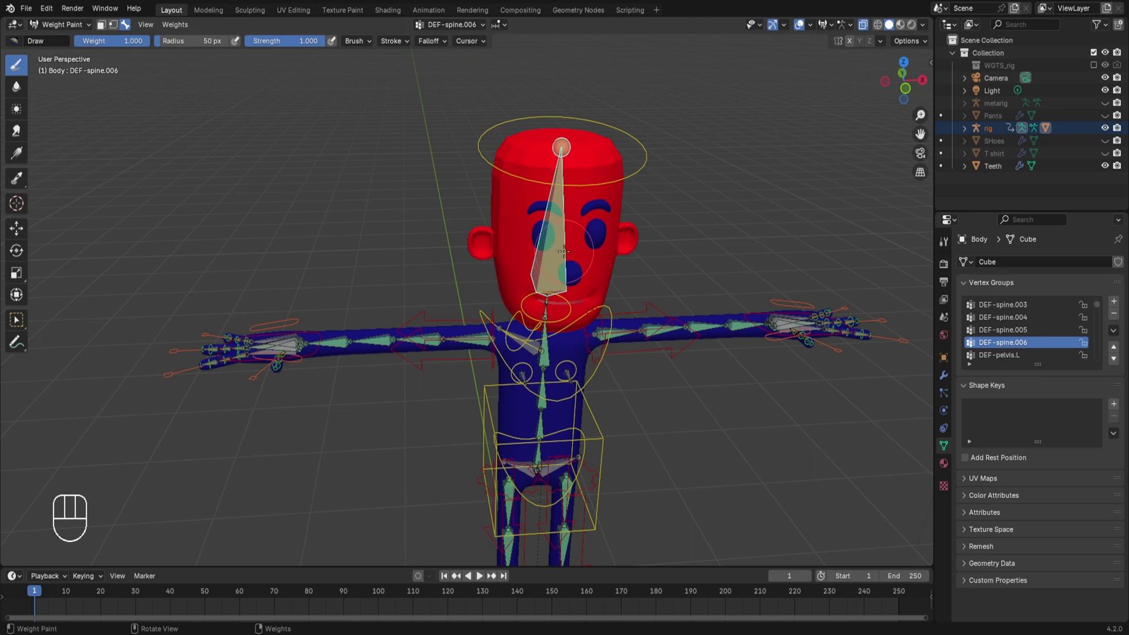
scroll(553, 265, up, 1)
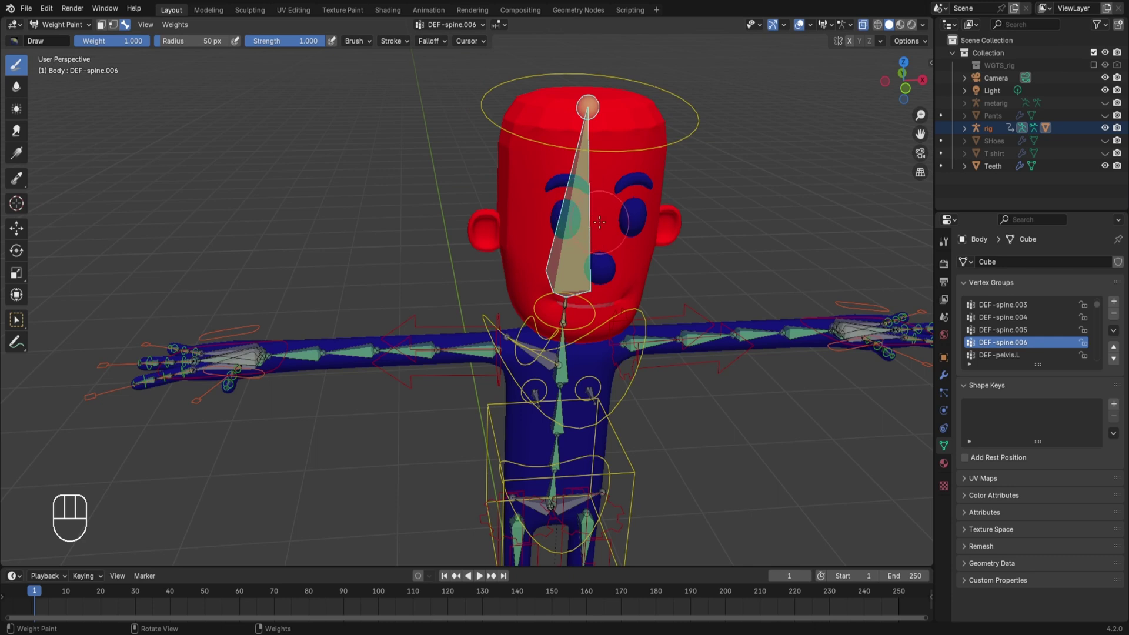
click(850, 42)
drag(551, 184, 584, 198)
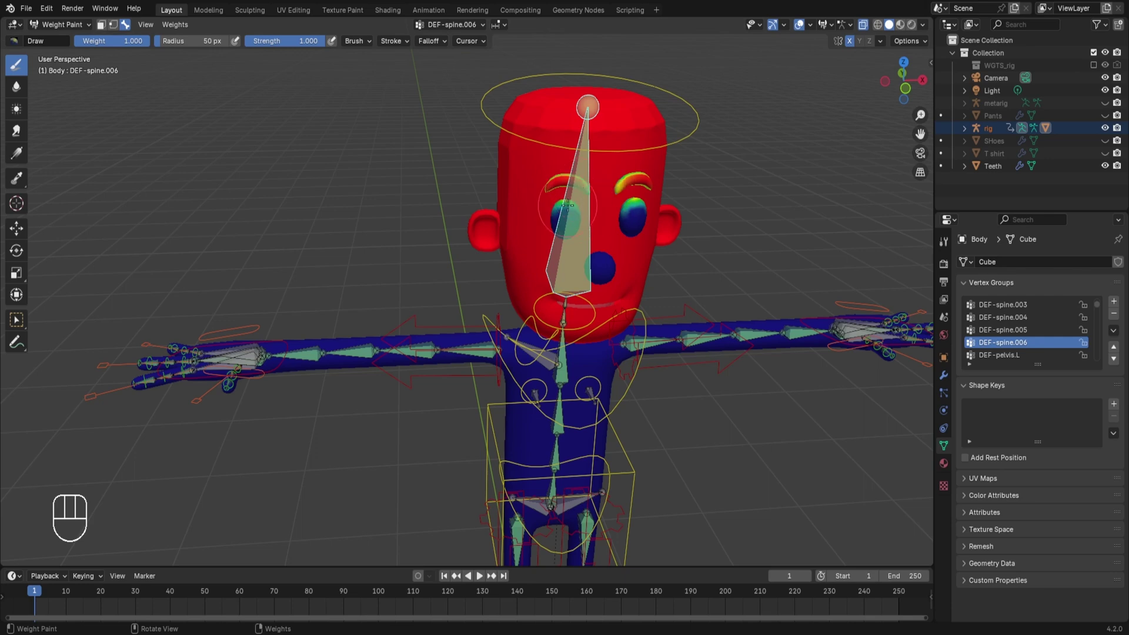
Step: Paint weight 1.000 over the fronts of both eyes from the front view
key(KP_1)
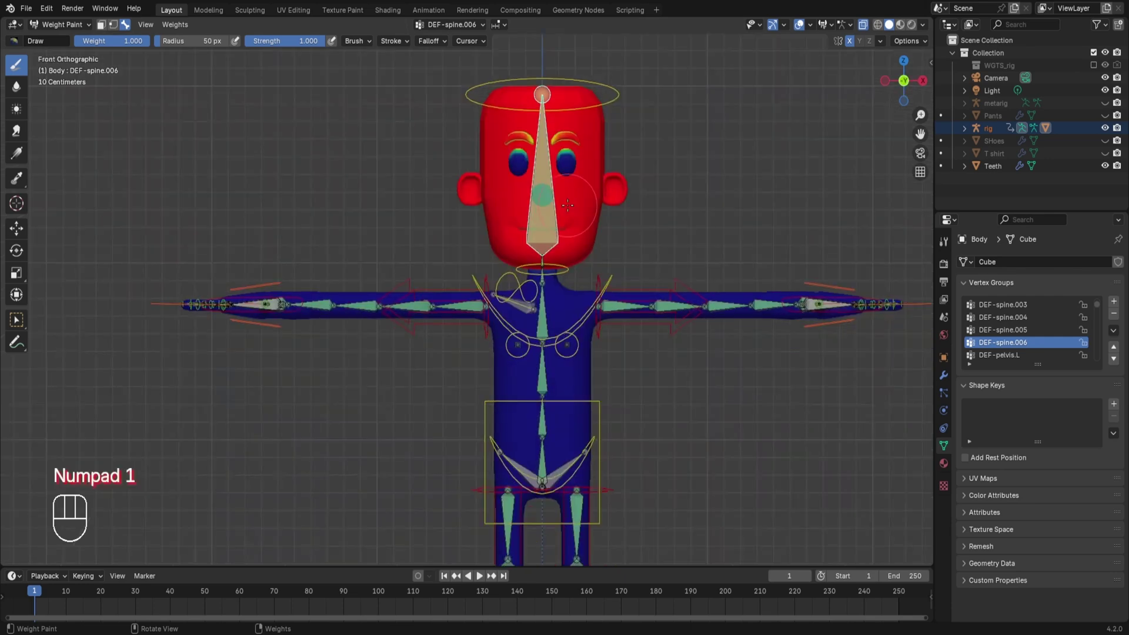
scroll(567, 205, up, 4)
shift+middle_drag(512, 141, 517, 410)
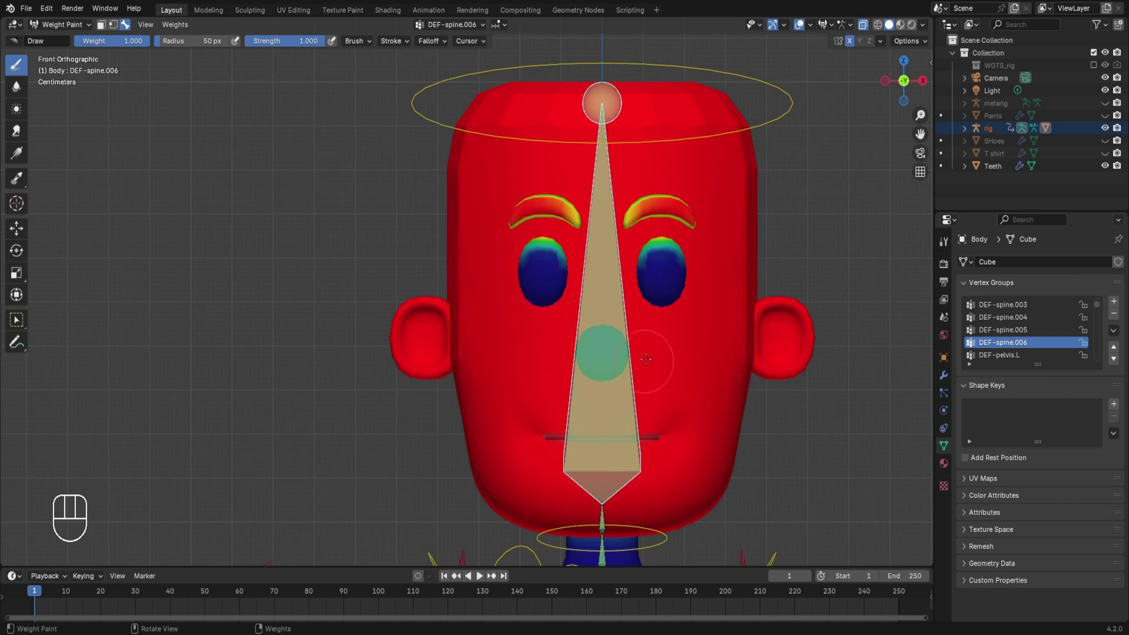
drag(532, 303, 575, 291)
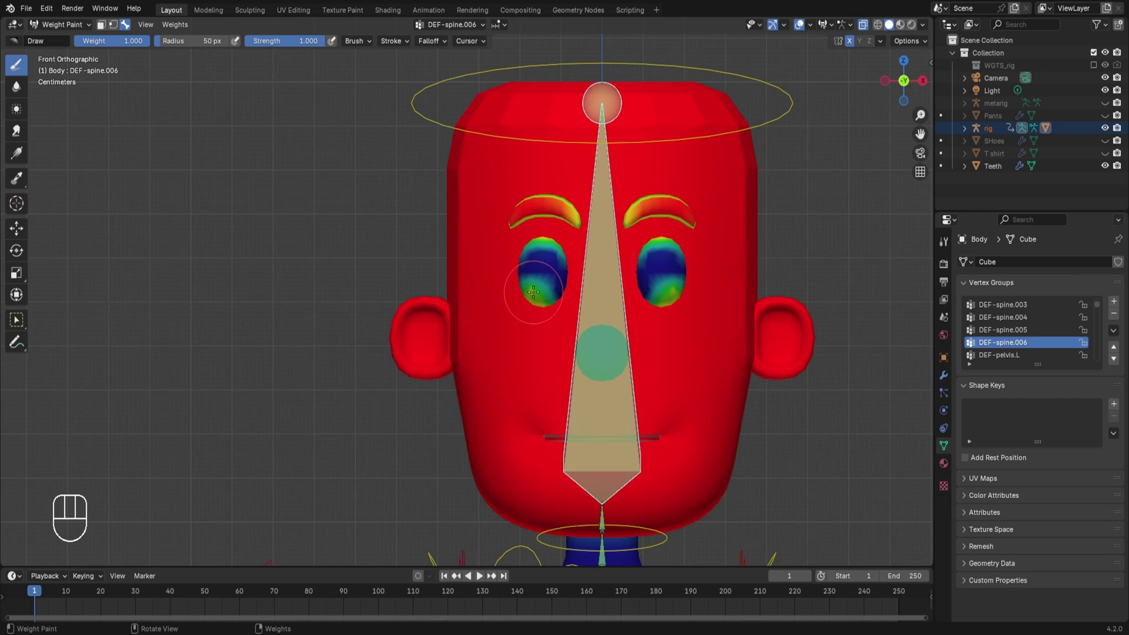
mouse_move(533, 292)
mouse_down()
mouse_move(535, 271)
mouse_move(556, 273)
mouse_move(559, 252)
mouse_move(530, 295)
mouse_move(518, 259)
mouse_move(546, 277)
mouse_move(547, 294)
mouse_move(533, 294)
mouse_move(526, 250)
mouse_move(521, 288)
mouse_move(556, 300)
mouse_move(531, 246)
mouse_up()
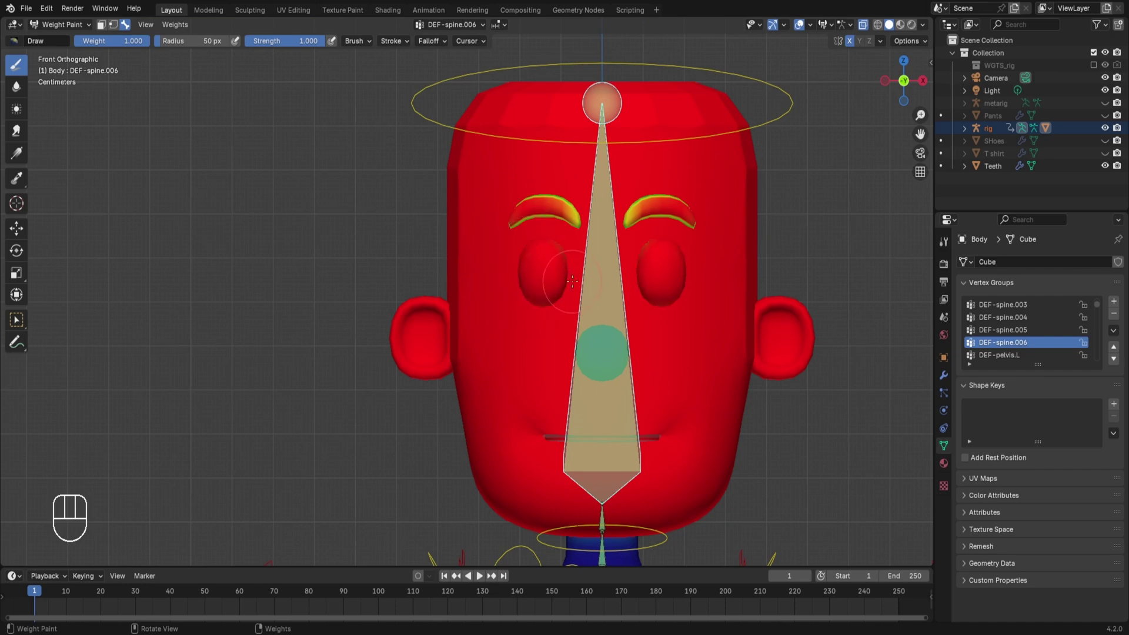
Step: Paint weight 1.000 along the upper edges of the eyebrows for DEF-spine.006
mouse_move(573, 281)
middle_down()
mouse_move(574, 321)
mouse_move(569, 226)
mouse_move(574, 285)
middle_up()
click(547, 384)
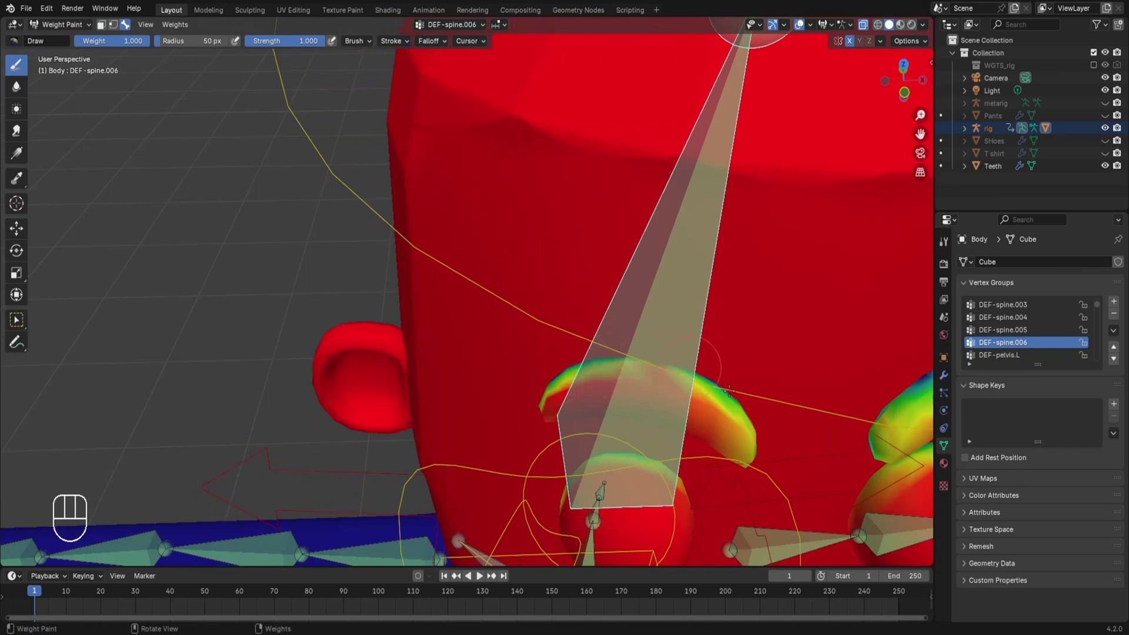
drag(730, 391, 709, 400)
click(564, 378)
Step: Paint weight 1.000 on the outer sides of the eyes and the remaining edges and undersides of the eyebrows
middle_drag(579, 467, 621, 439)
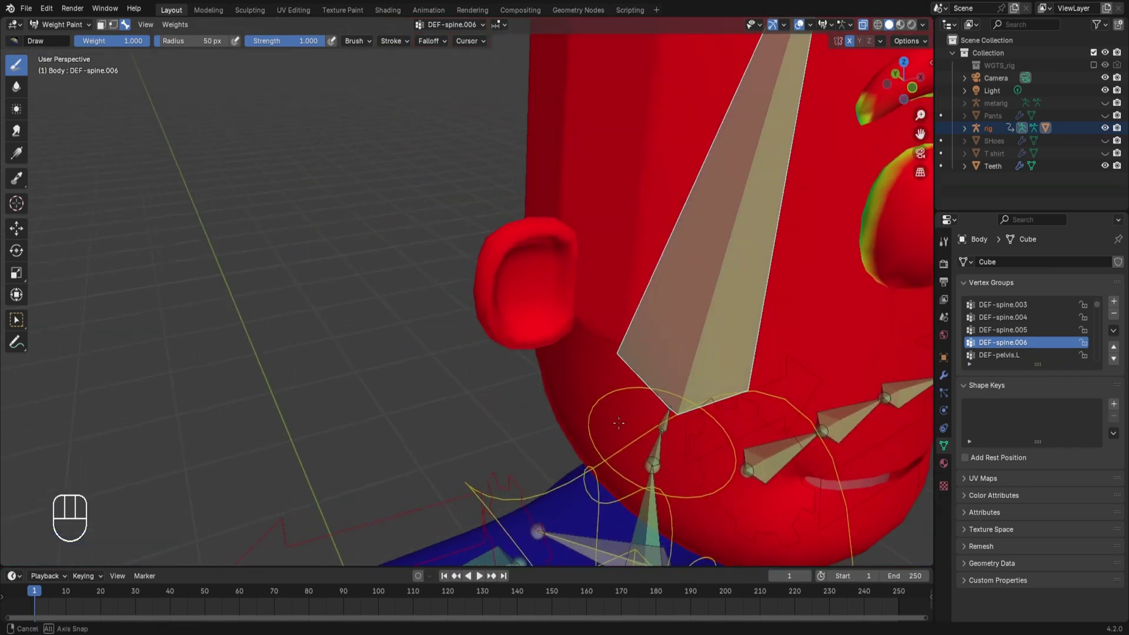
mouse_move(777, 123)
shift+middle_down()
mouse_move(649, 246)
mouse_move(676, 234)
shift+middle_up()
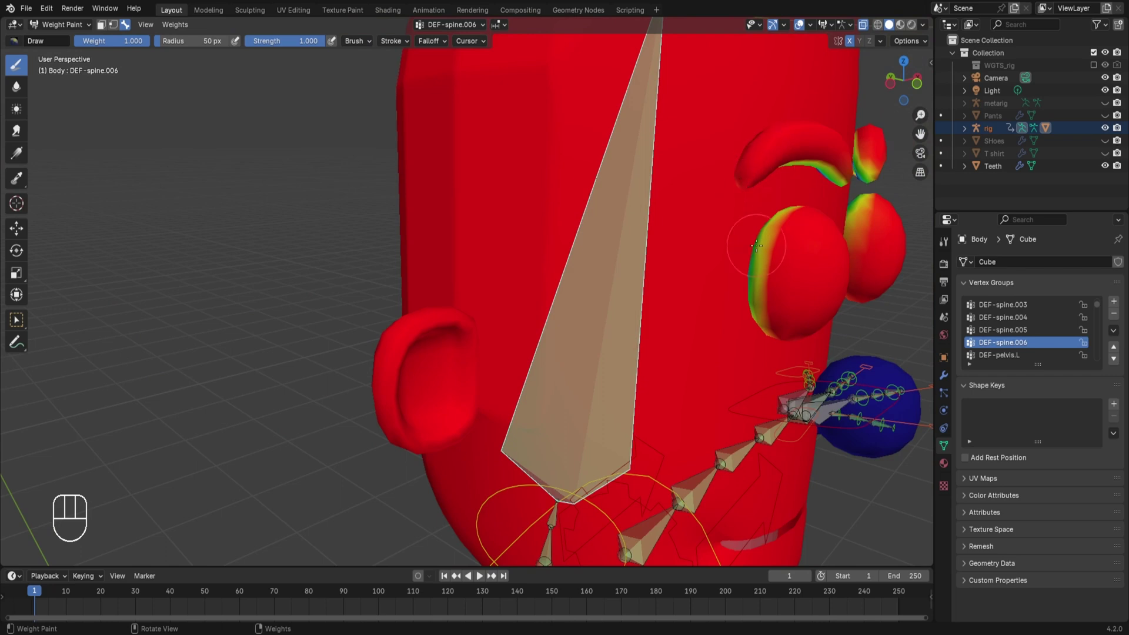
mouse_move(745, 246)
mouse_down()
mouse_move(758, 330)
mouse_move(737, 281)
mouse_move(760, 224)
mouse_move(782, 206)
mouse_up()
mouse_move(782, 206)
middle_down()
mouse_move(732, 187)
mouse_move(743, 284)
middle_up()
drag(547, 176, 623, 181)
mouse_move(539, 239)
middle_down()
mouse_move(539, 217)
mouse_move(561, 286)
middle_up()
drag(561, 287, 590, 233)
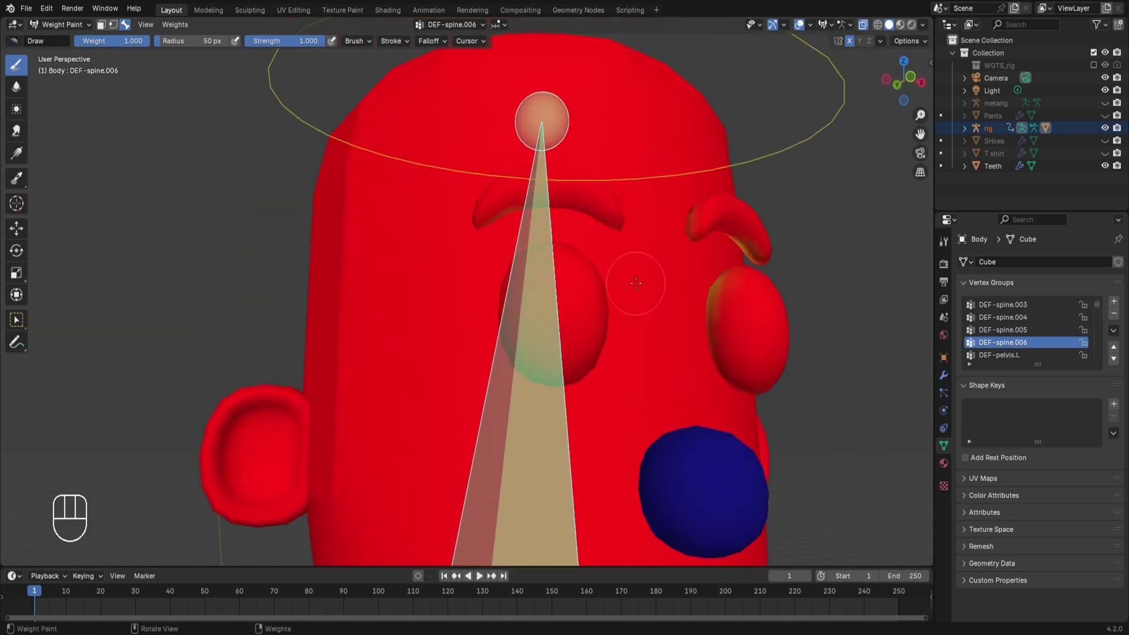
Step: Paint weight 1.000 over the hidden backs of the eyes from inside the head
middle_drag(706, 231, 700, 378)
shift+middle_drag(799, 395, 696, 362)
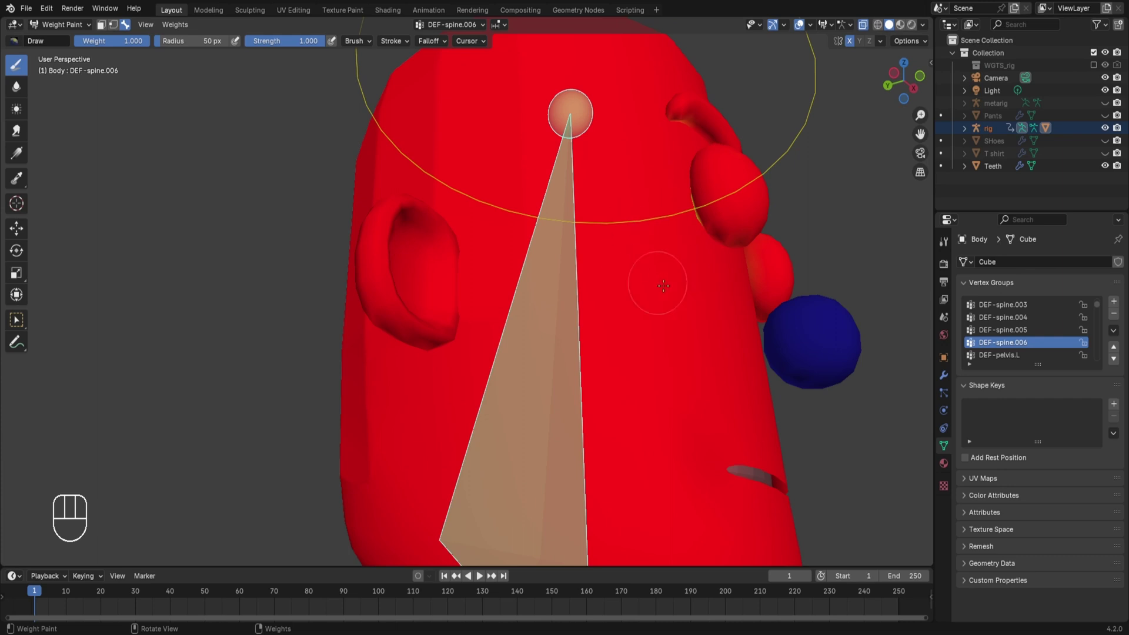
scroll(631, 323, up, 6)
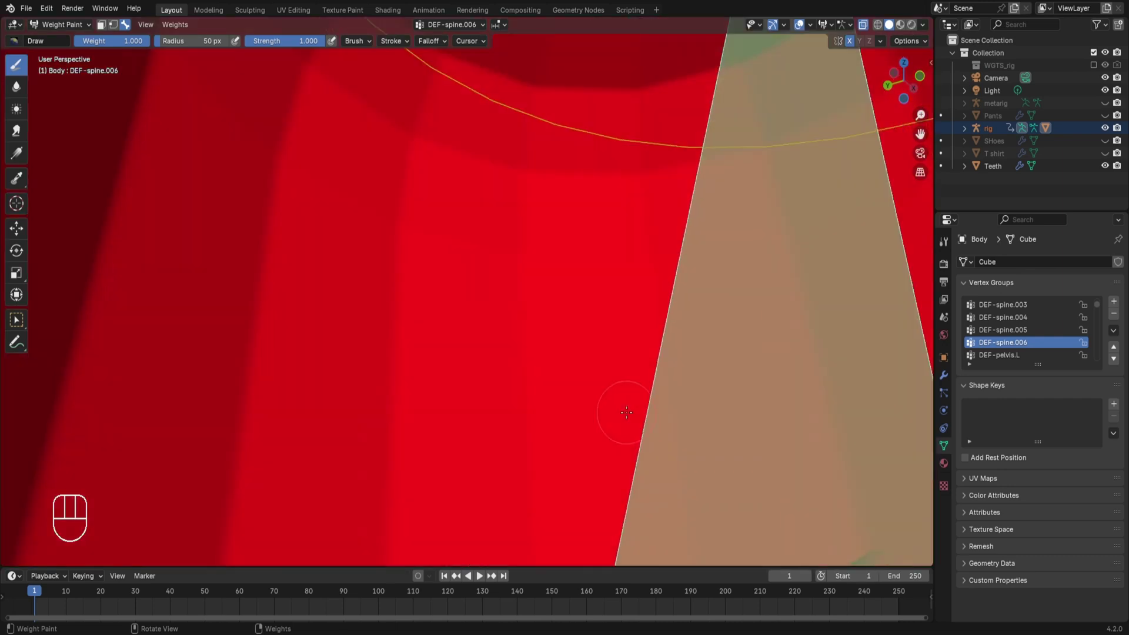
middle_drag(680, 327, 854, 330)
mouse_move(790, 354)
middle_down()
mouse_move(796, 368)
mouse_move(829, 368)
mouse_move(812, 358)
middle_up()
mouse_move(435, 176)
shift+middle_down()
mouse_move(400, 142)
mouse_move(335, 115)
shift+middle_up()
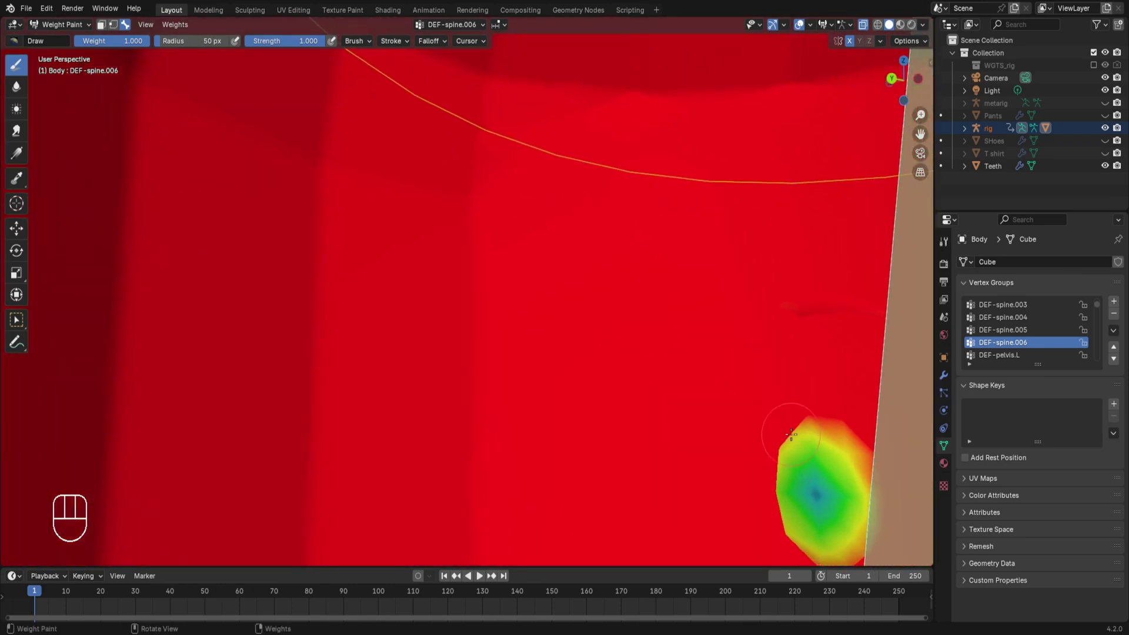
shift+middle_drag(798, 434, 766, 412)
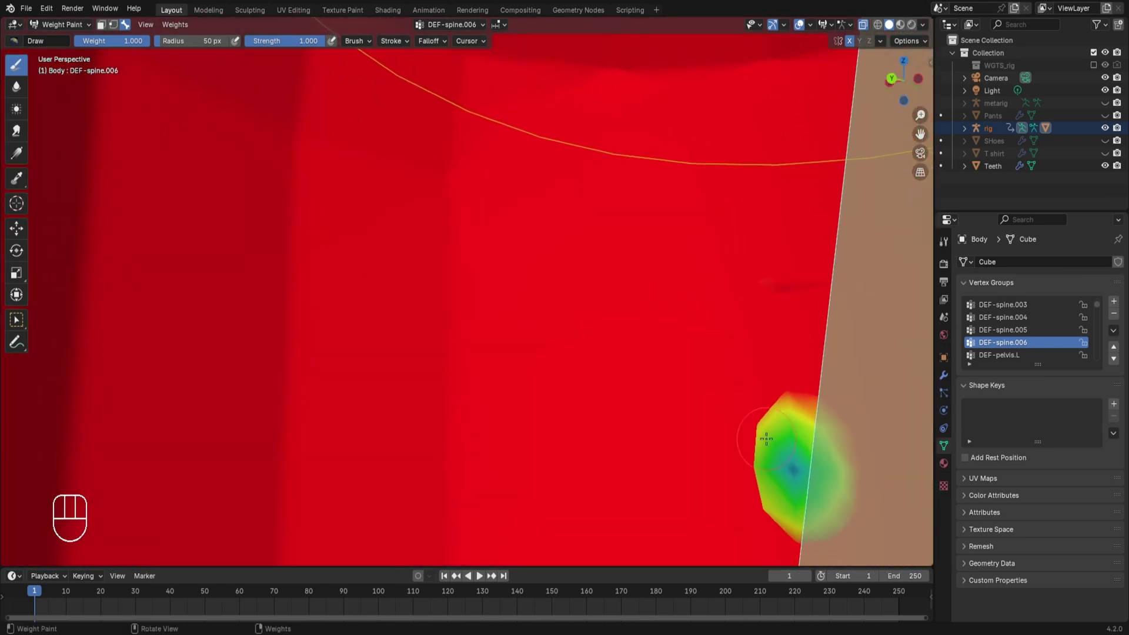
mouse_move(744, 302)
middle_down()
mouse_move(812, 456)
mouse_move(782, 453)
middle_up()
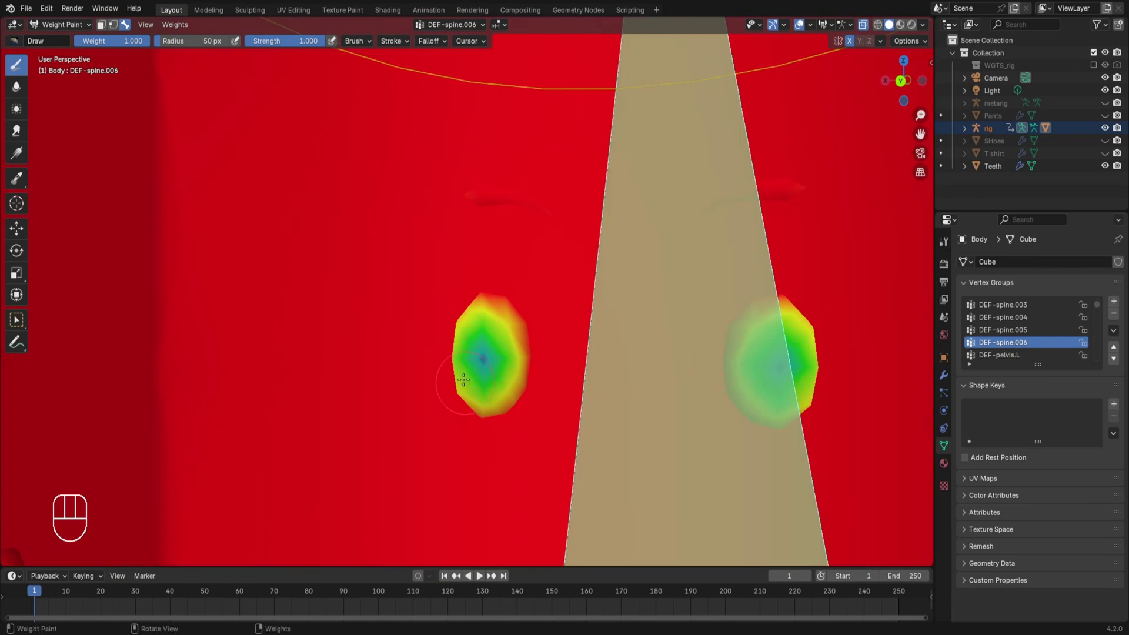
drag(477, 414, 460, 348)
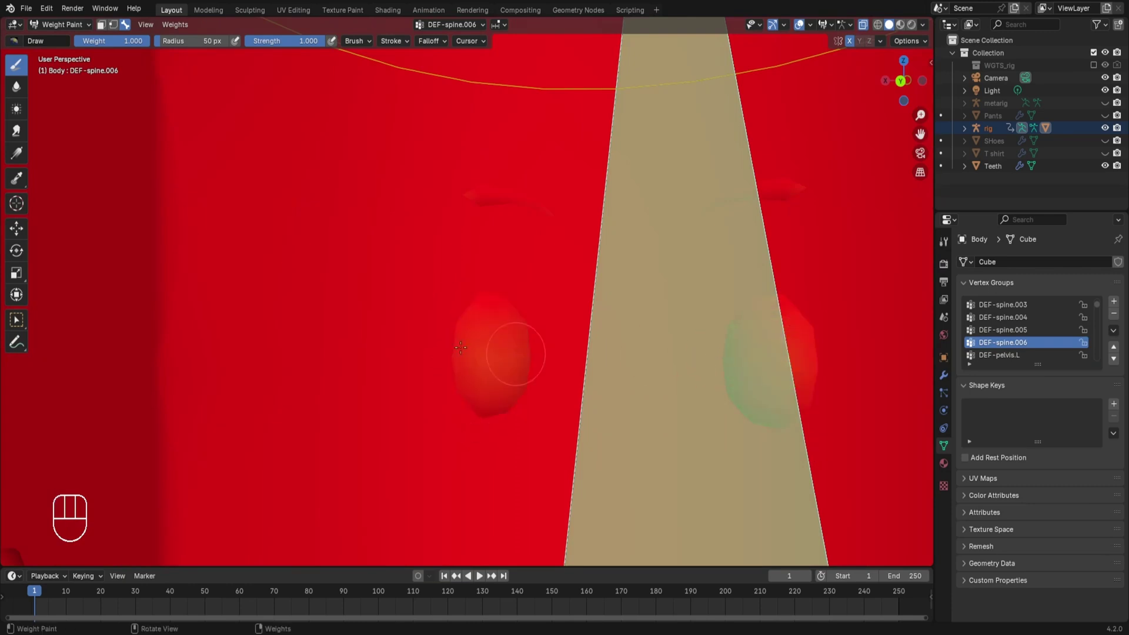
Step: Paint weight 1.000 over the whole nose, including its back where it meets the face
scroll(493, 367, down, 10)
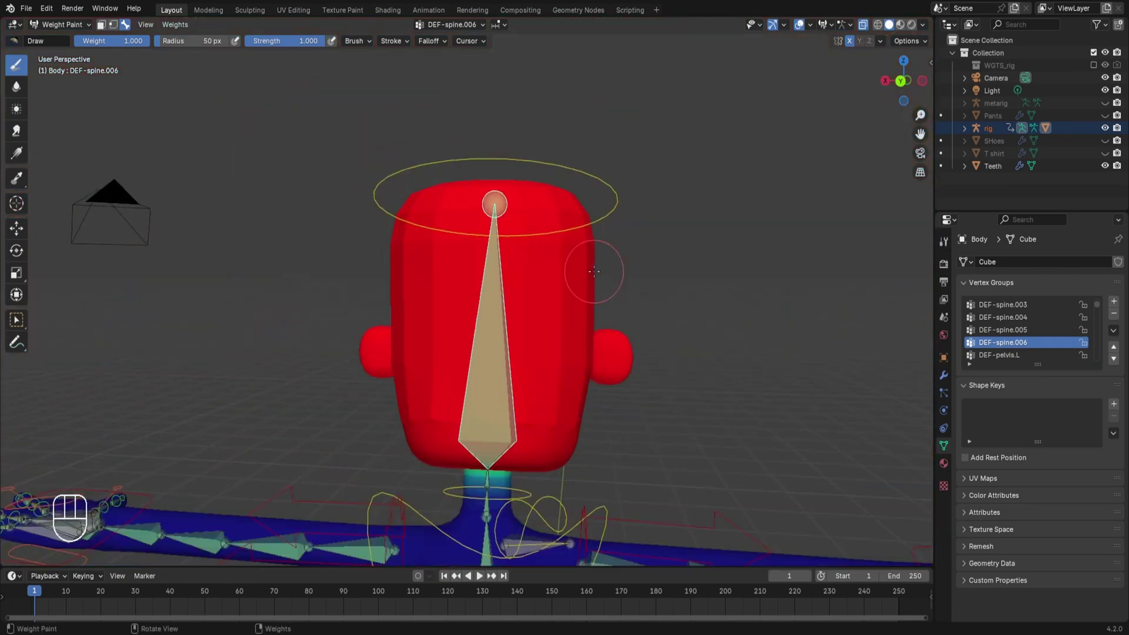
mouse_move(739, 385)
middle_down()
mouse_move(540, 385)
mouse_move(538, 361)
middle_up()
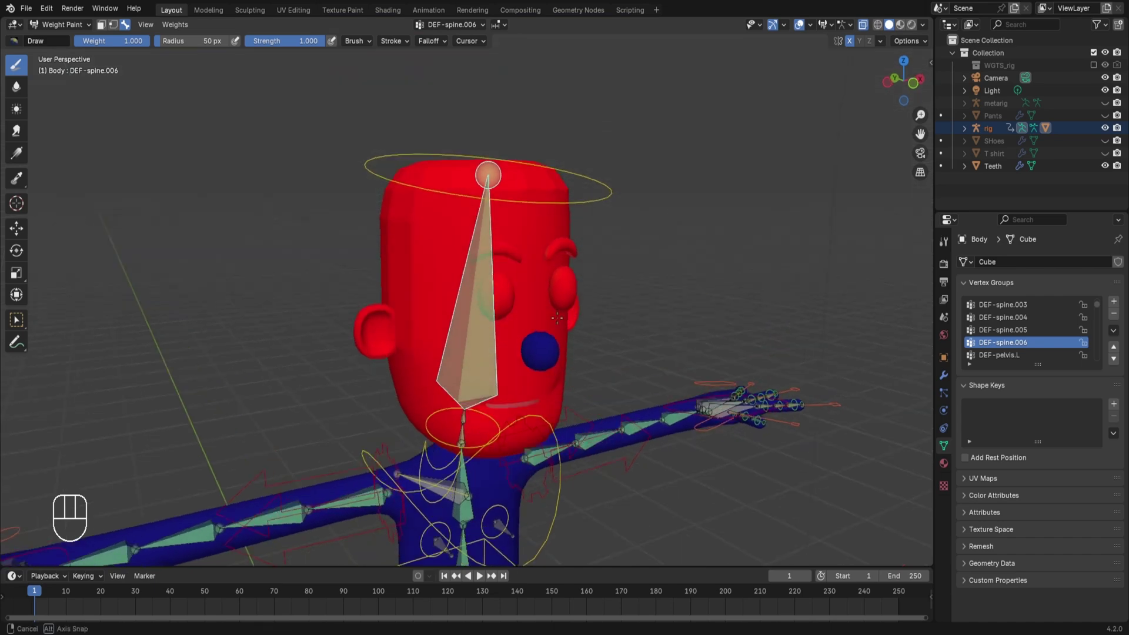
drag(538, 361, 550, 366)
middle_drag(524, 336, 385, 323)
scroll(373, 386, down, 1)
mouse_move(385, 324)
ctrl+middle_down()
mouse_move(373, 207)
mouse_move(406, 320)
ctrl+middle_up()
scroll(372, 206, up, 1)
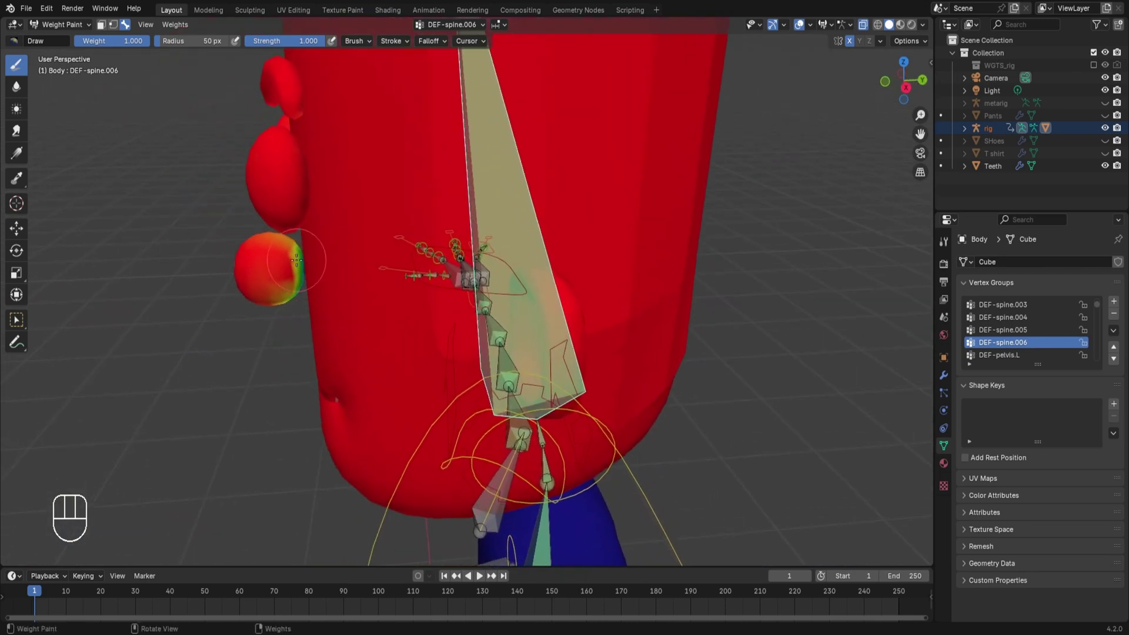
drag(274, 236, 303, 263)
middle_drag(296, 317, 294, 282)
Step: Leave Weight Paint mode for Object Mode, turn off X-ray, and put the rig into Pose Mode
scroll(412, 268, down, 5)
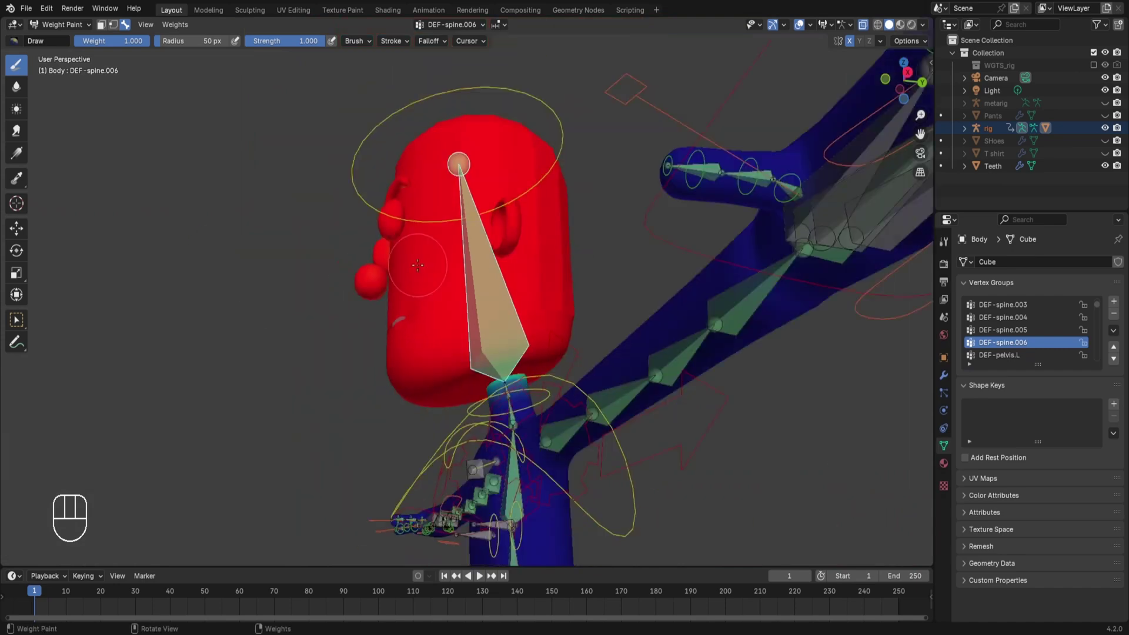
middle_drag(407, 295, 529, 368)
scroll(527, 369, down, 2)
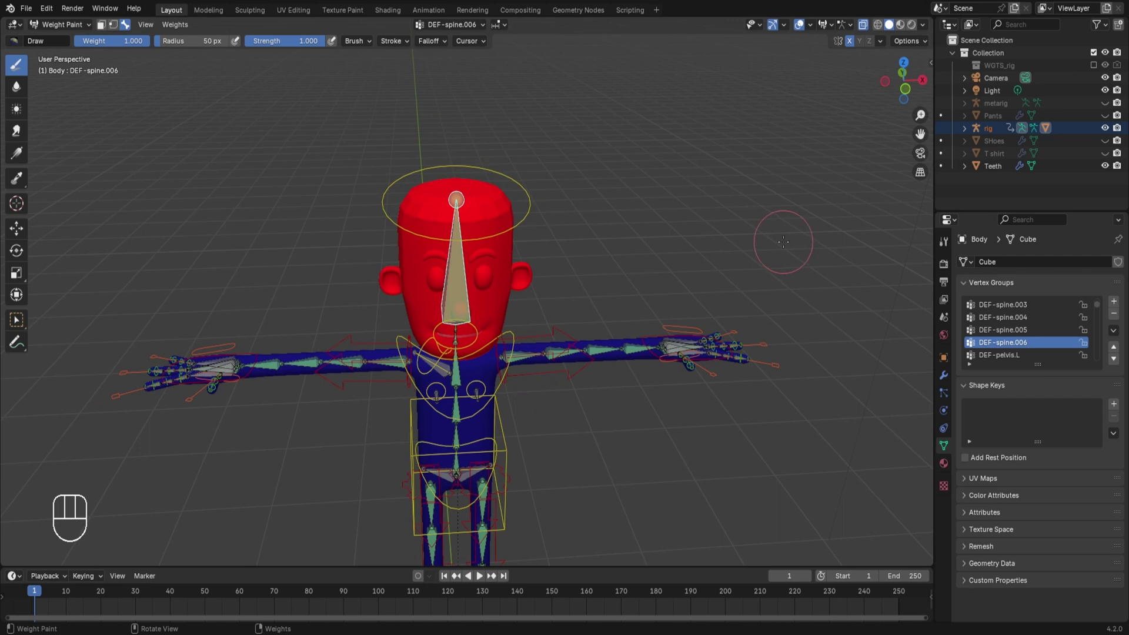
key(ctrl+Tab)
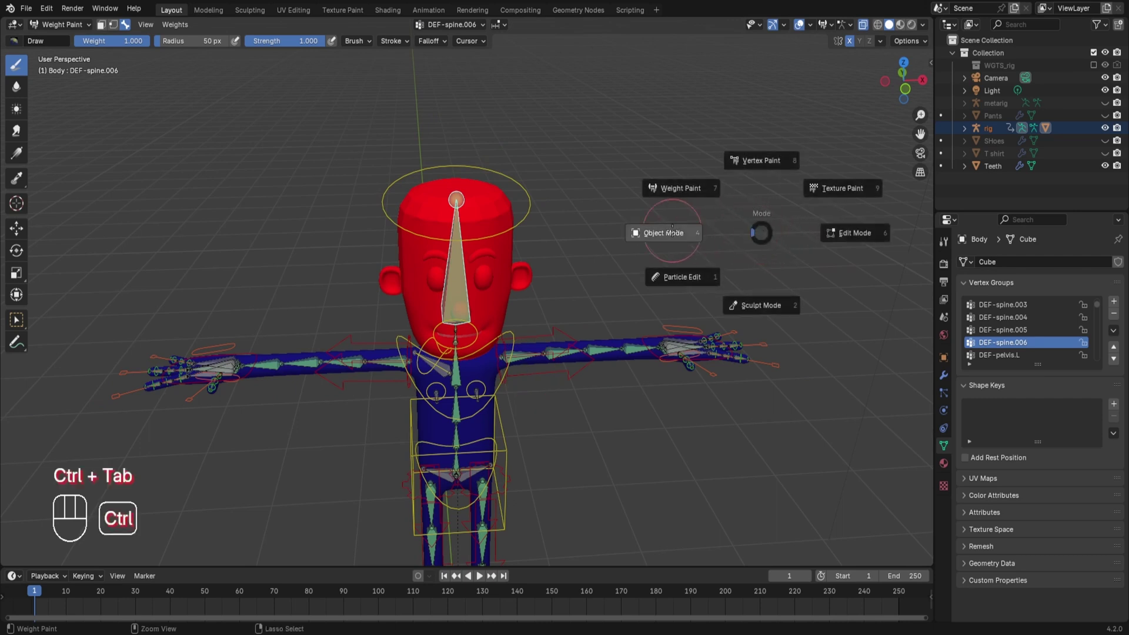
click(672, 231)
key(alt+z)
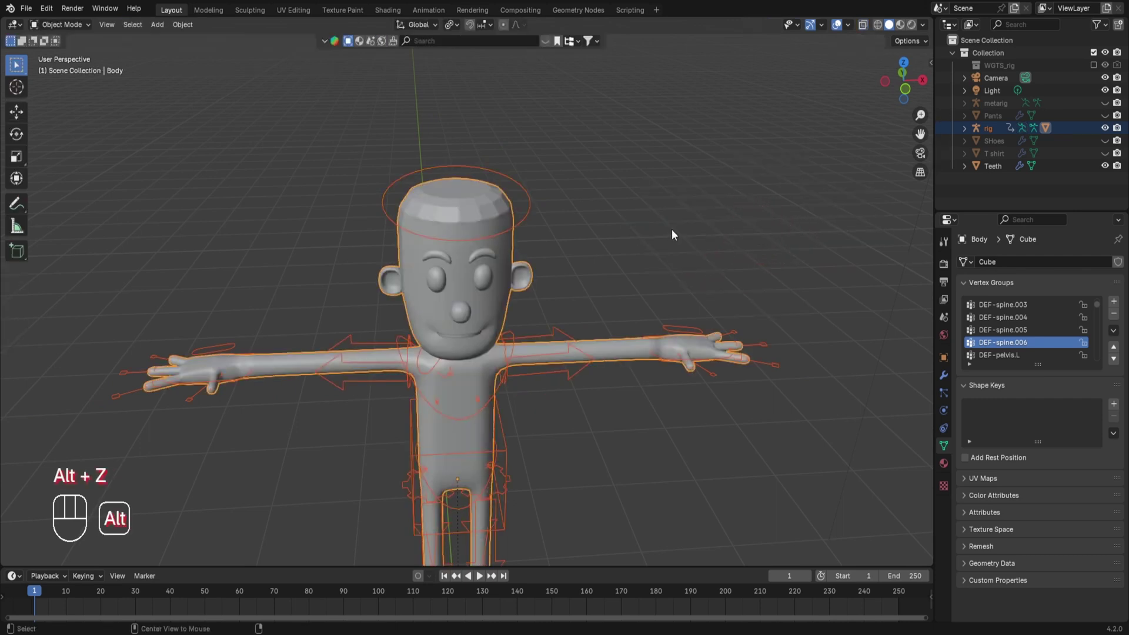
click(524, 209)
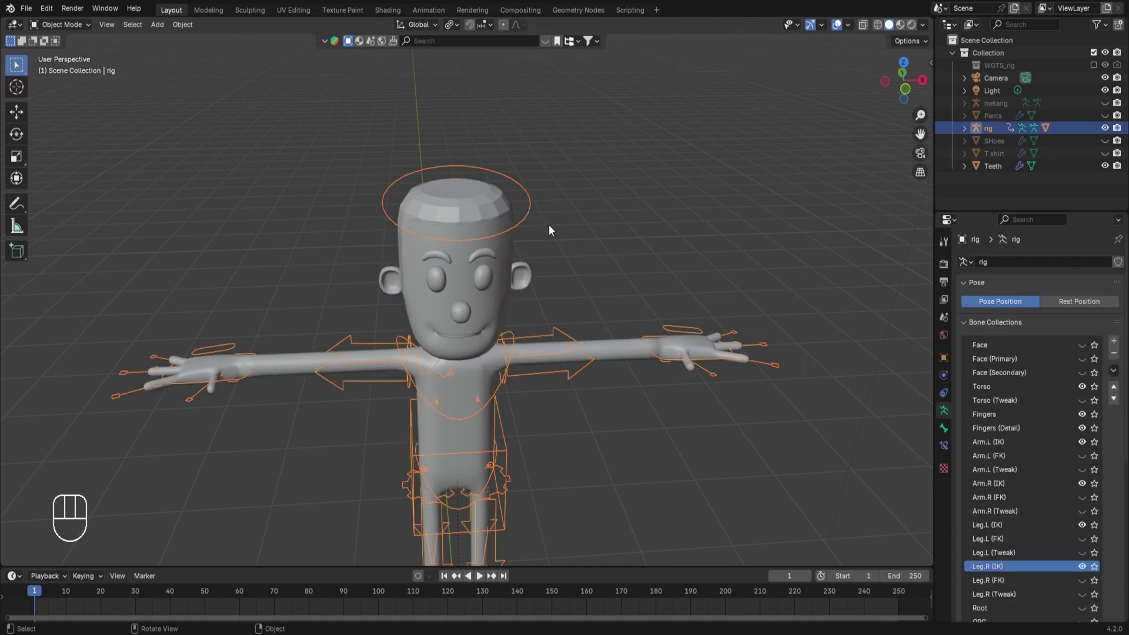
key(ctrl+Tab)
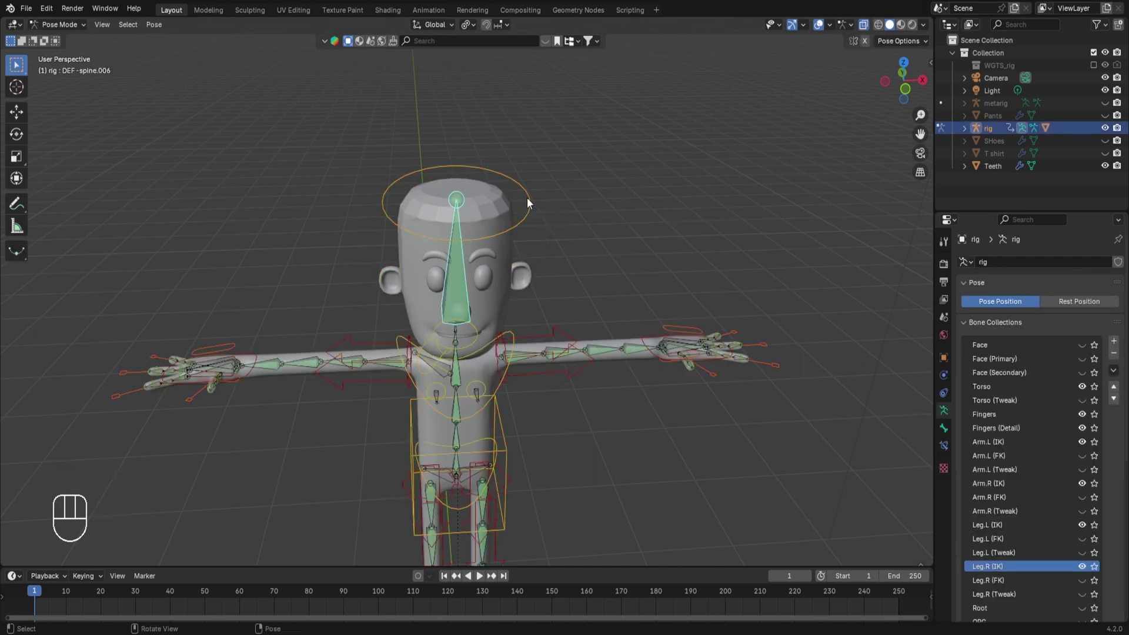
Step: Rotate the head control sideways to check how the facial features follow, and undo the rotation
click(528, 201)
key(r)
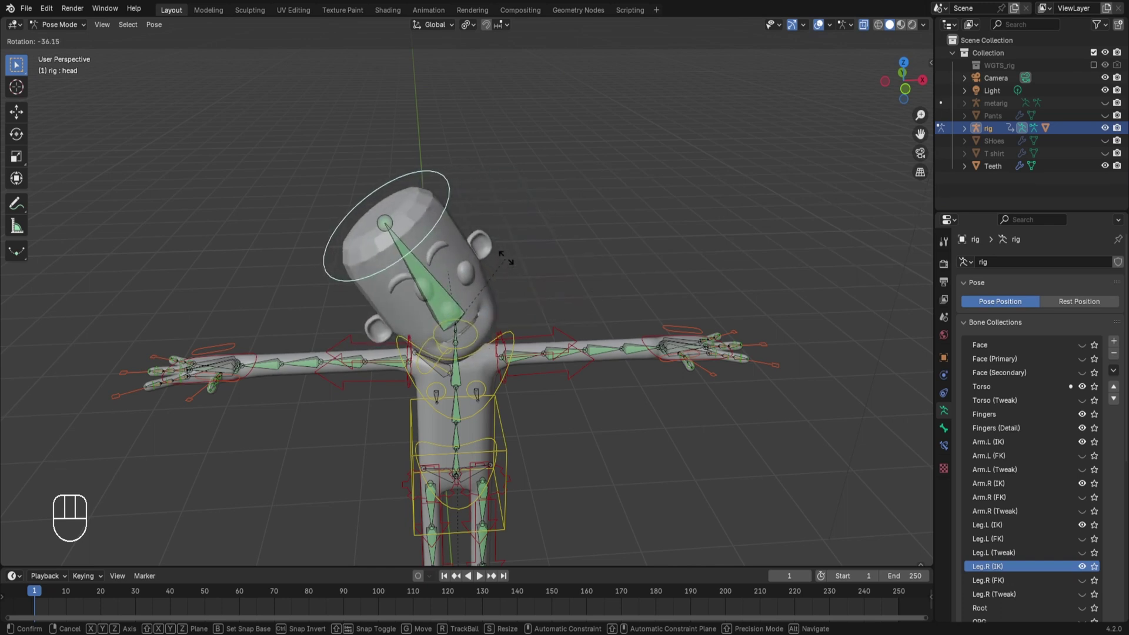
click(470, 252)
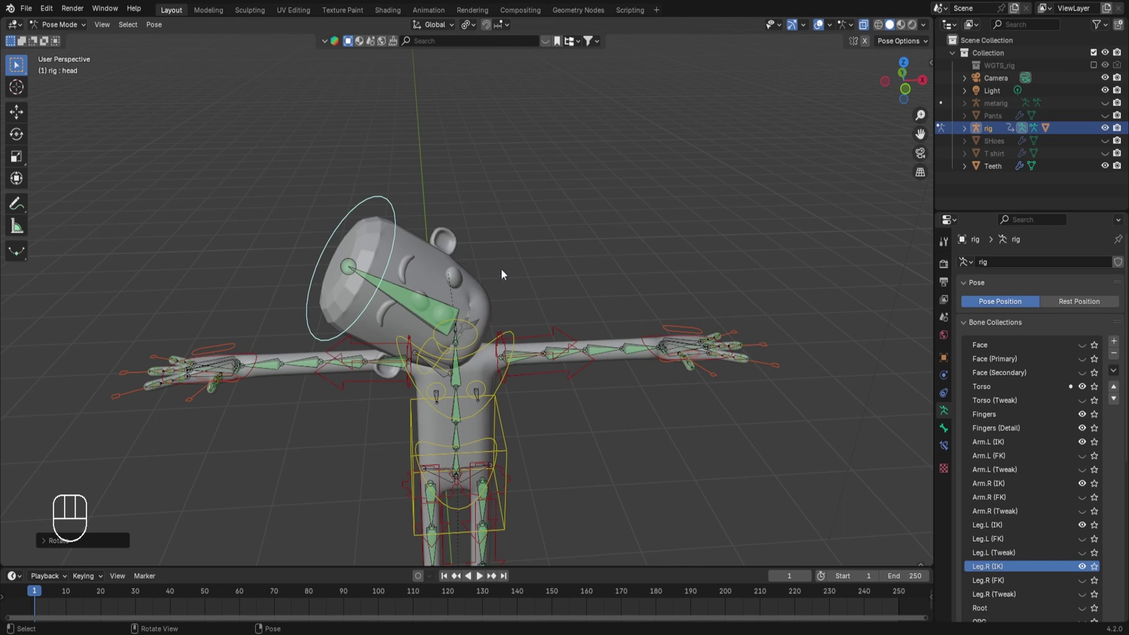
scroll(480, 305, up, 1)
scroll(480, 306, down, 1)
key(ctrl+z)
Step: Return the rig to Object Mode, add the Body mesh to the selection, and enter Weight Paint mode
key(ctrl+Tab)
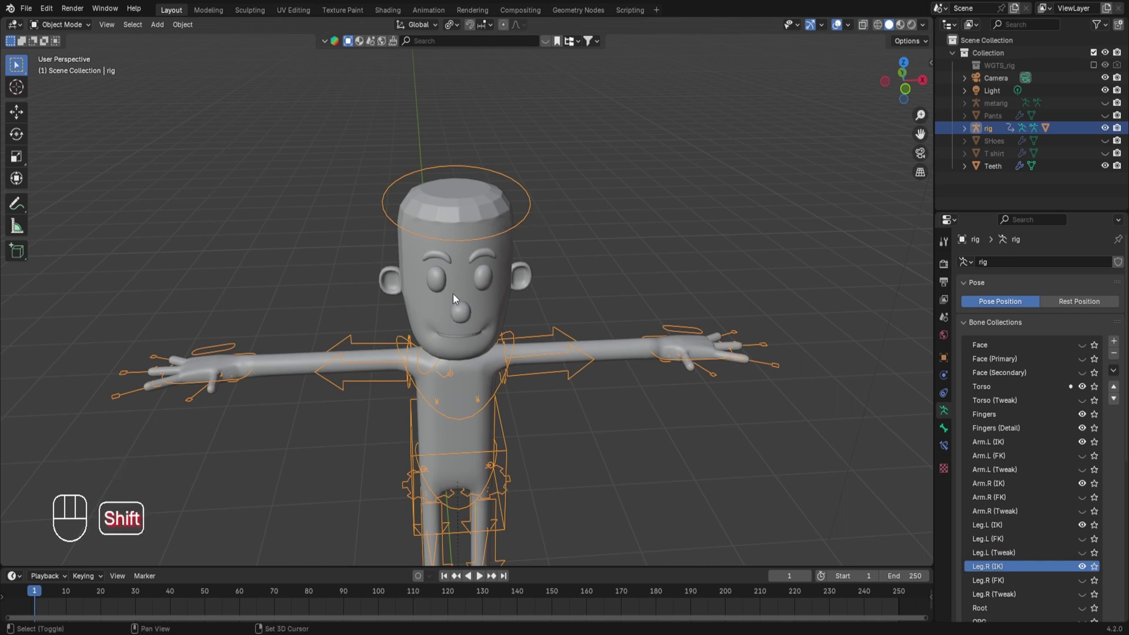
shift+click(456, 284)
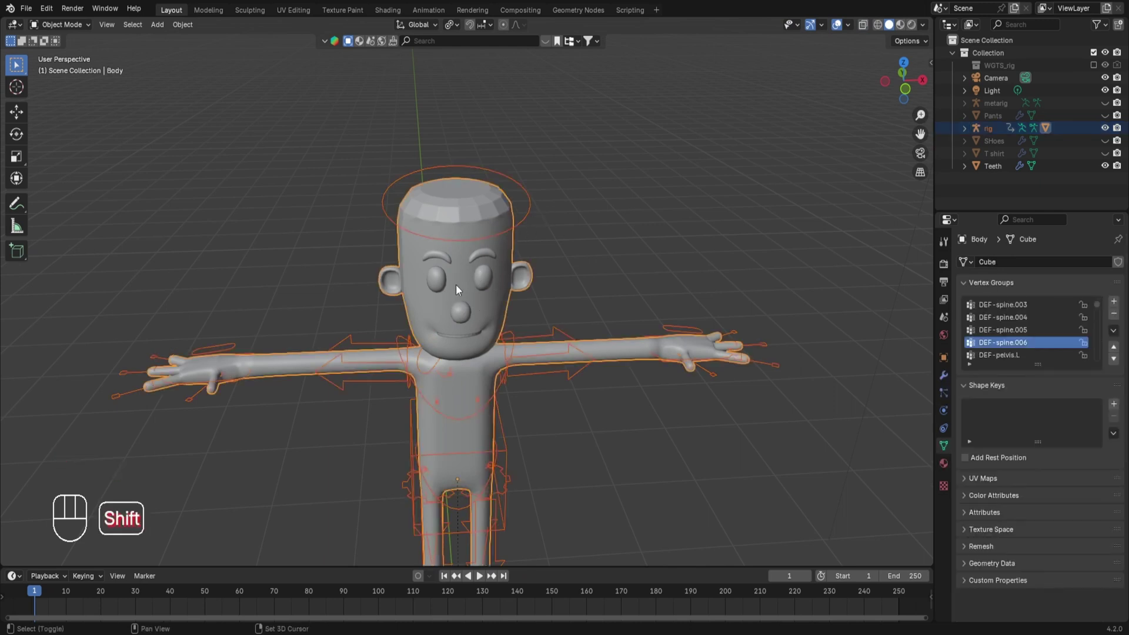
key(ctrl+Tab)
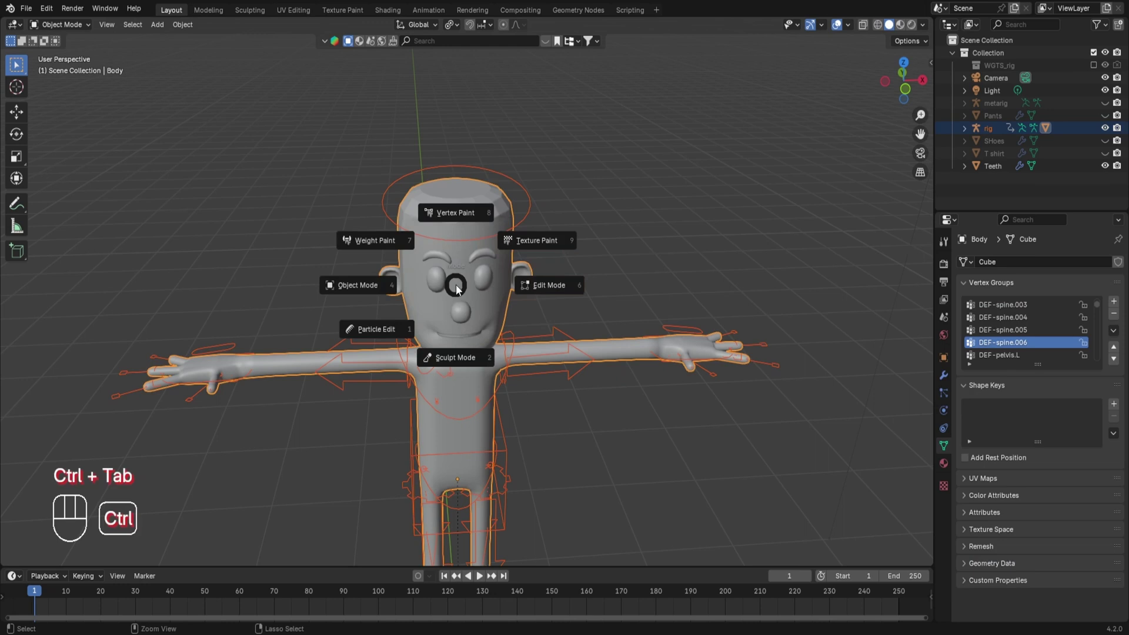
click(426, 260)
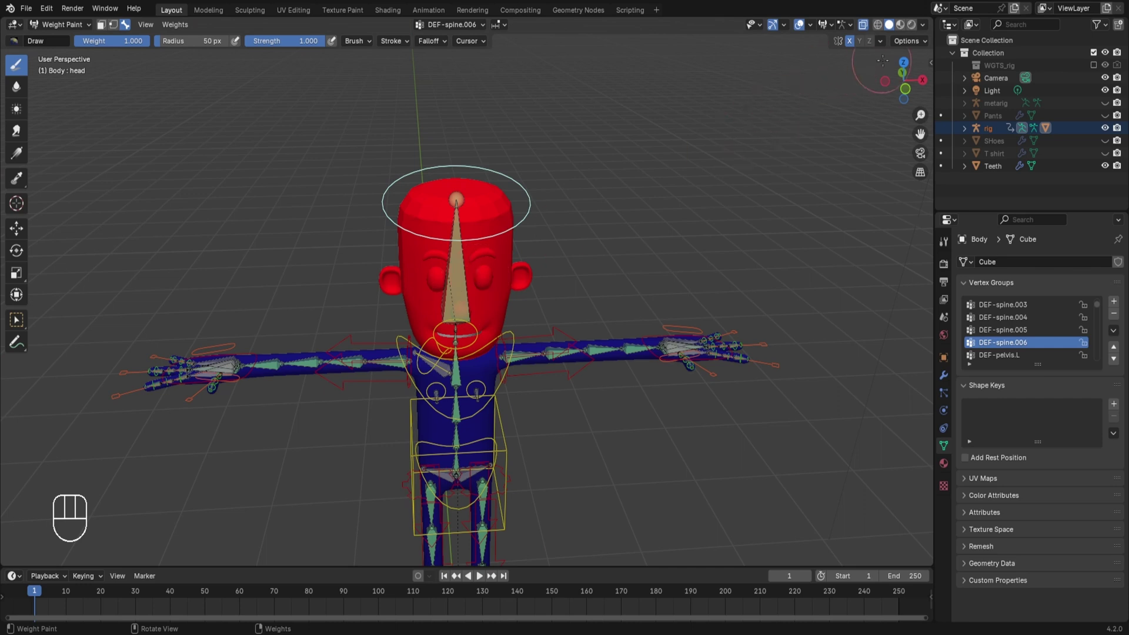
Step: Enable Auto Normalize for weight painting
click(904, 43)
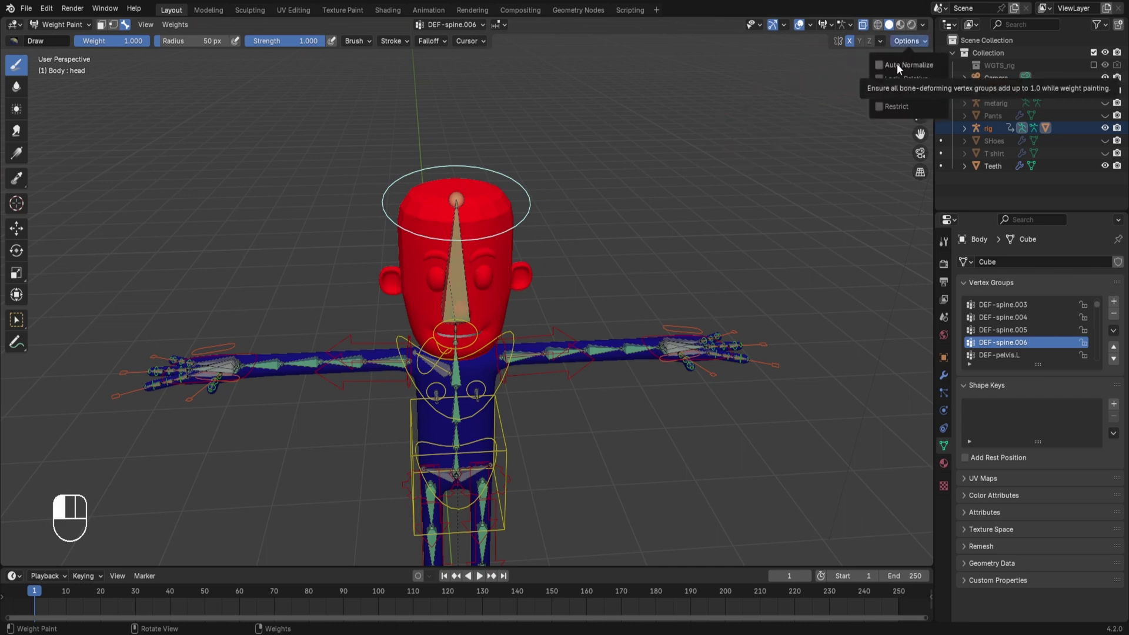
click(892, 62)
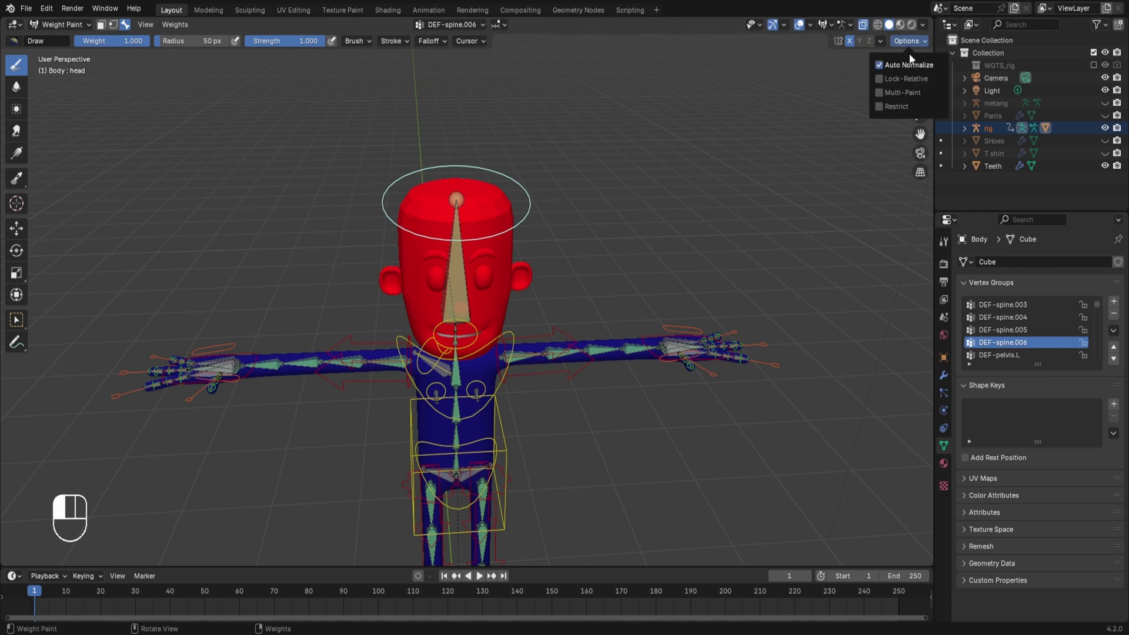
scroll(383, 147, up, 8)
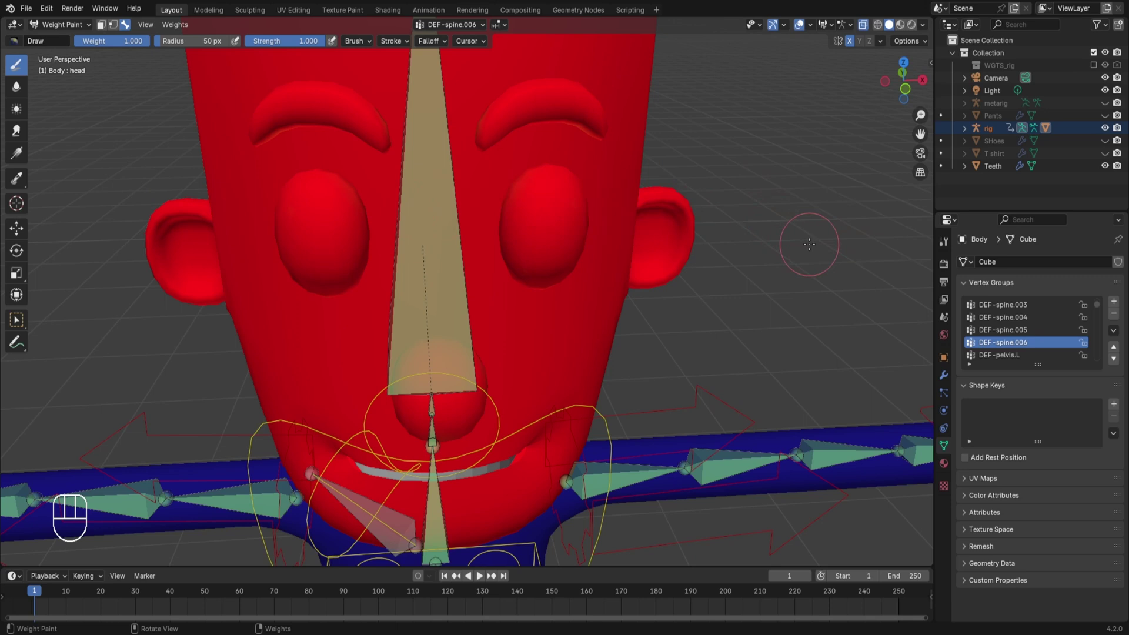
scroll(770, 194, down, 5)
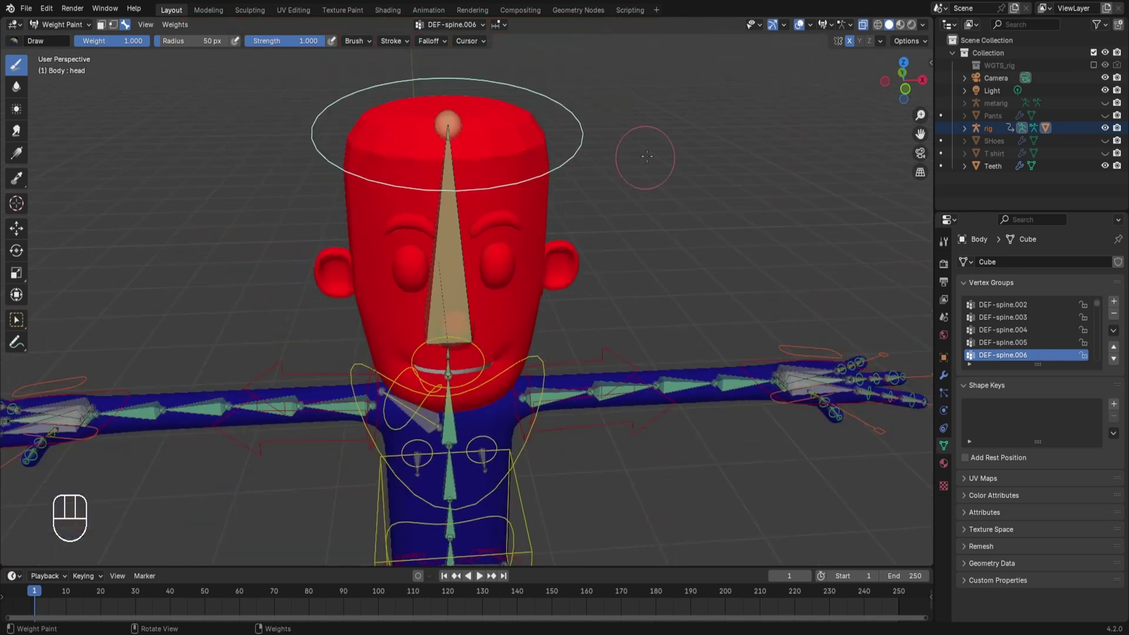
Step: Select the head control bone and tilt the head far to one side within Weight Paint mode
alt+click(569, 114)
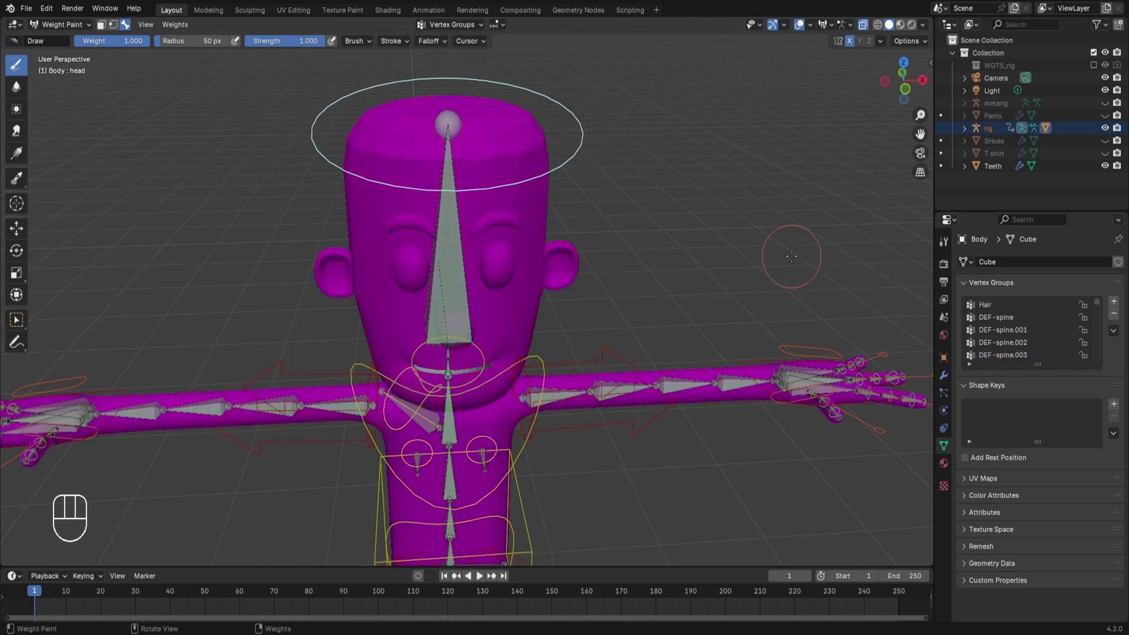
key(r)
click(504, 186)
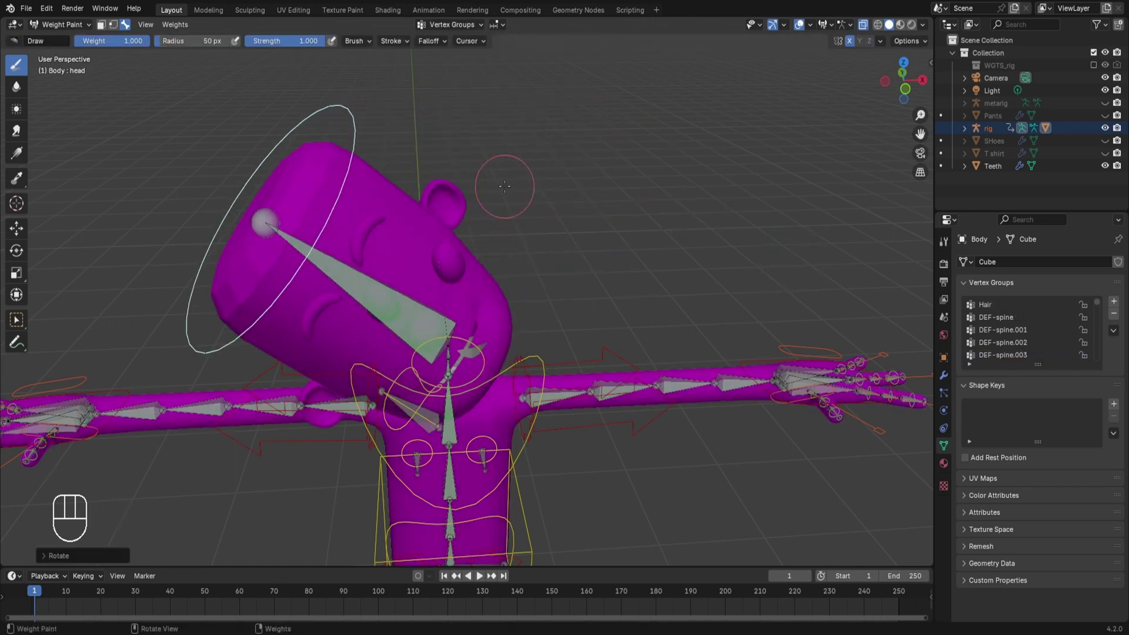
scroll(565, 274, down, 1)
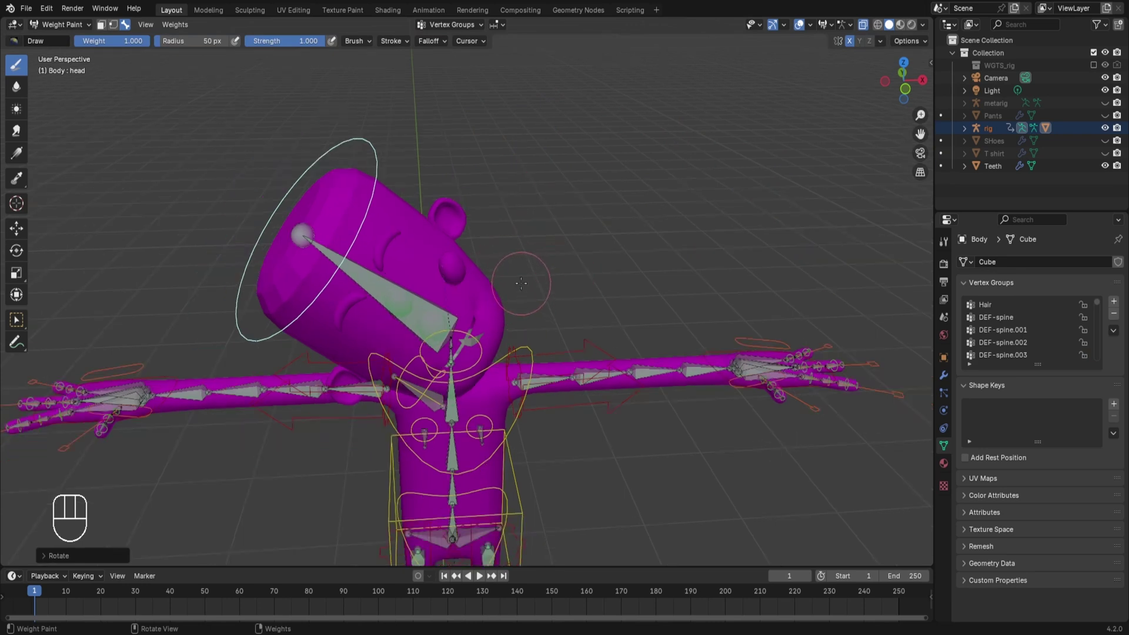
Step: Make DEF-spine.006 the active bone, turn off X-ray, and paint weight 1.000 over the fronts of the eyes
alt+click(417, 315)
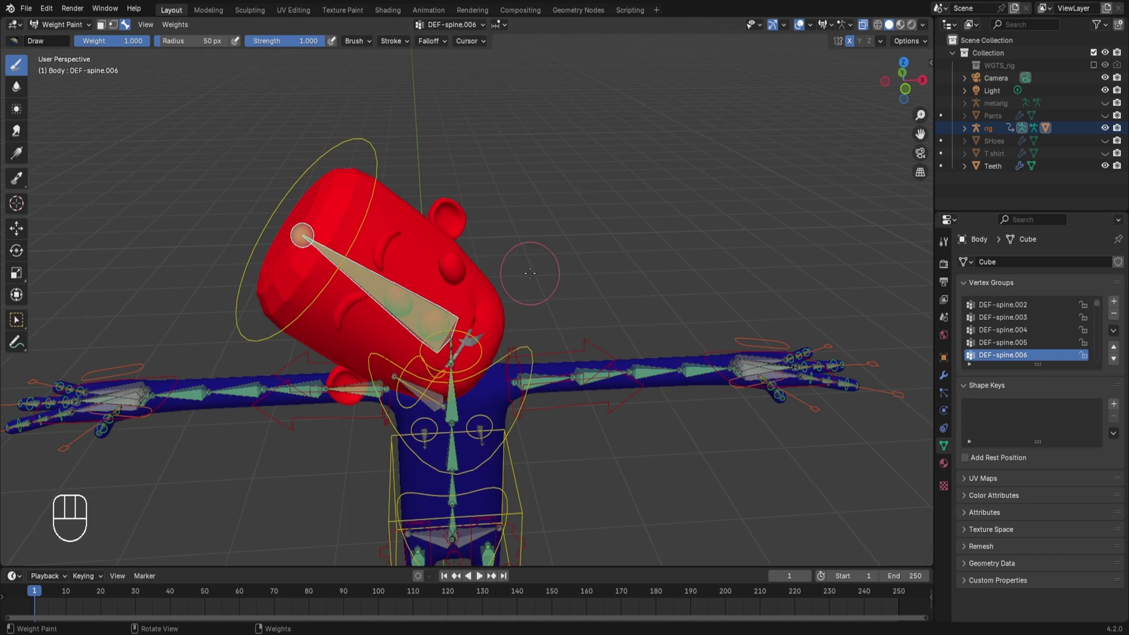
key(alt+z)
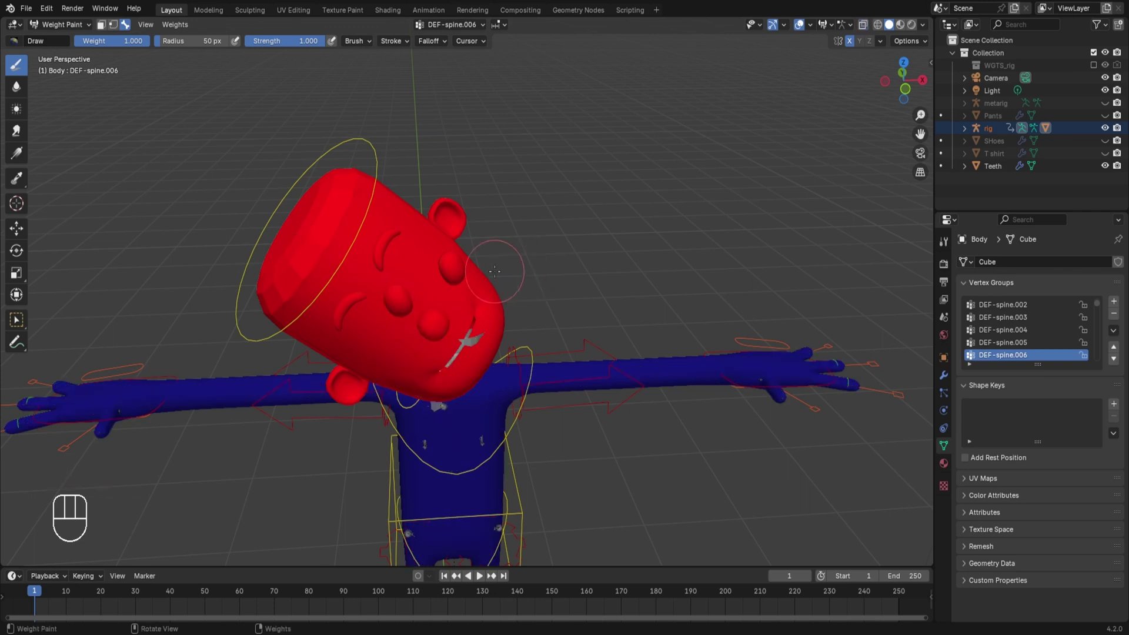
scroll(494, 271, up, 5)
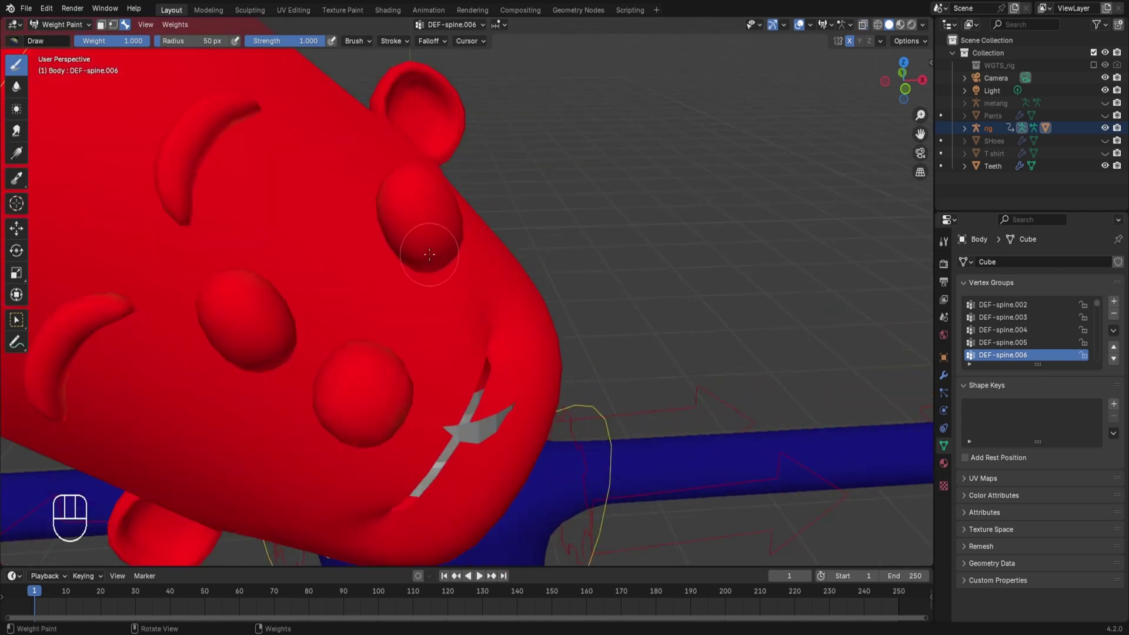
mouse_move(442, 243)
mouse_down()
mouse_move(423, 202)
mouse_move(423, 249)
mouse_move(433, 210)
mouse_move(396, 177)
mouse_move(365, 251)
mouse_up()
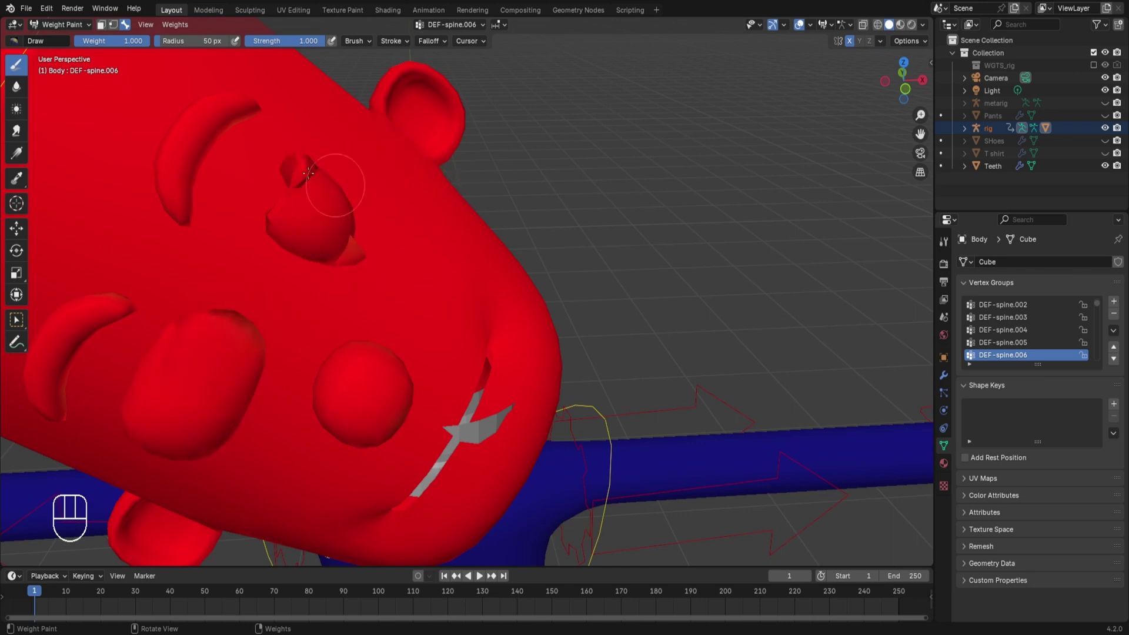
Step: Paint weight 1.000 over the remaining distorted tops and edges of the eyes to restore their rounded shape
middle_drag(299, 177, 335, 196)
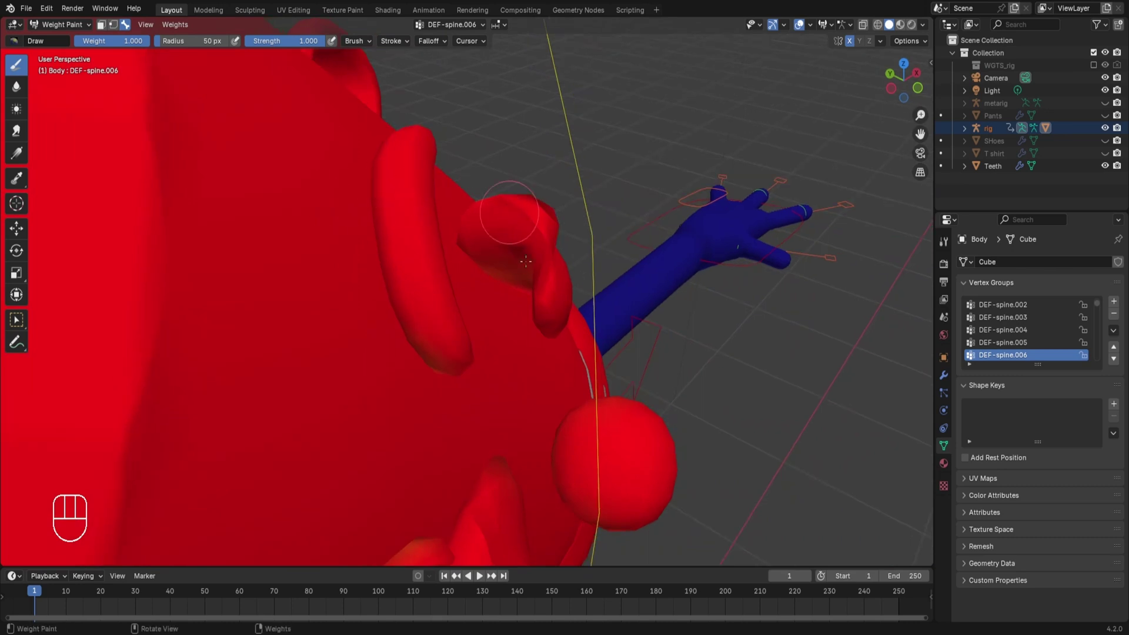
middle_drag(550, 312, 577, 238)
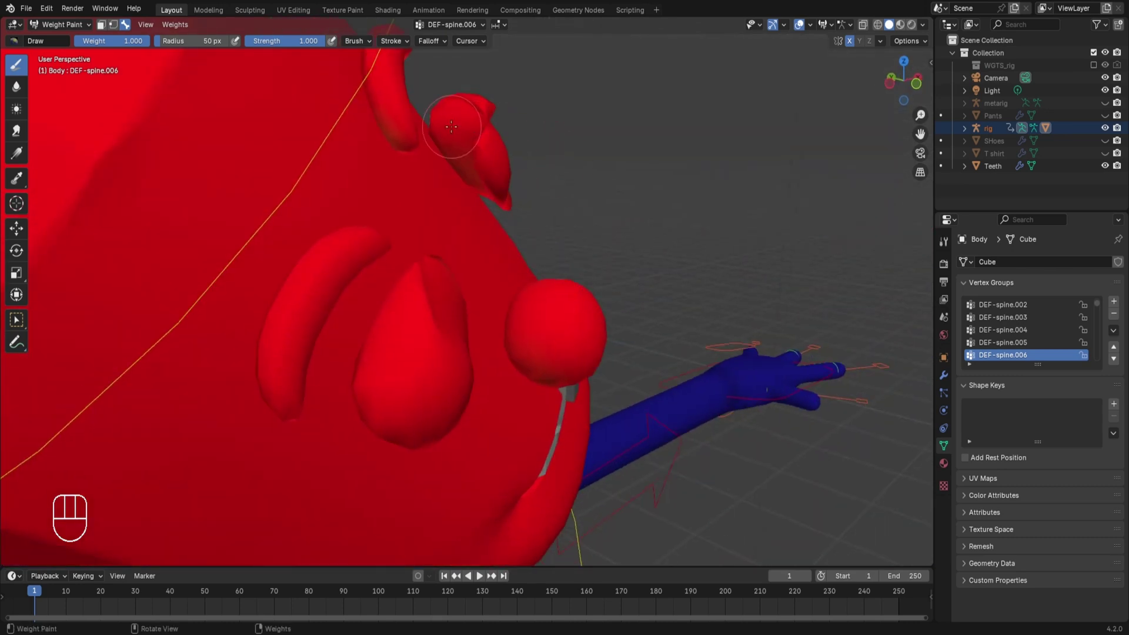
drag(458, 137, 467, 160)
drag(469, 112, 480, 110)
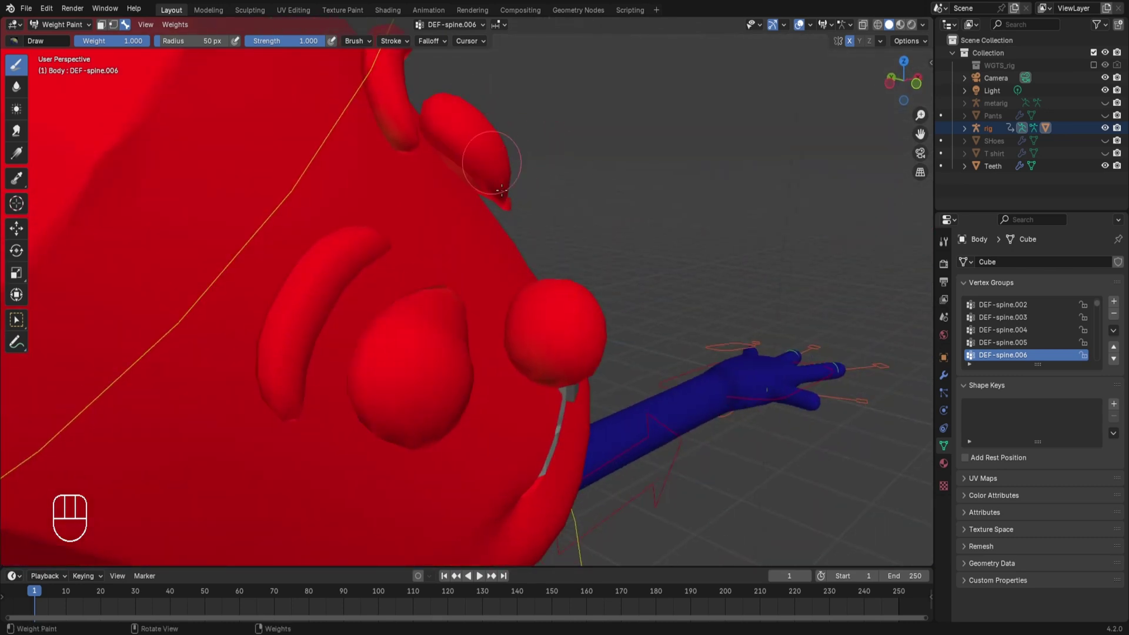
drag(494, 178, 508, 204)
scroll(469, 342, down, 7)
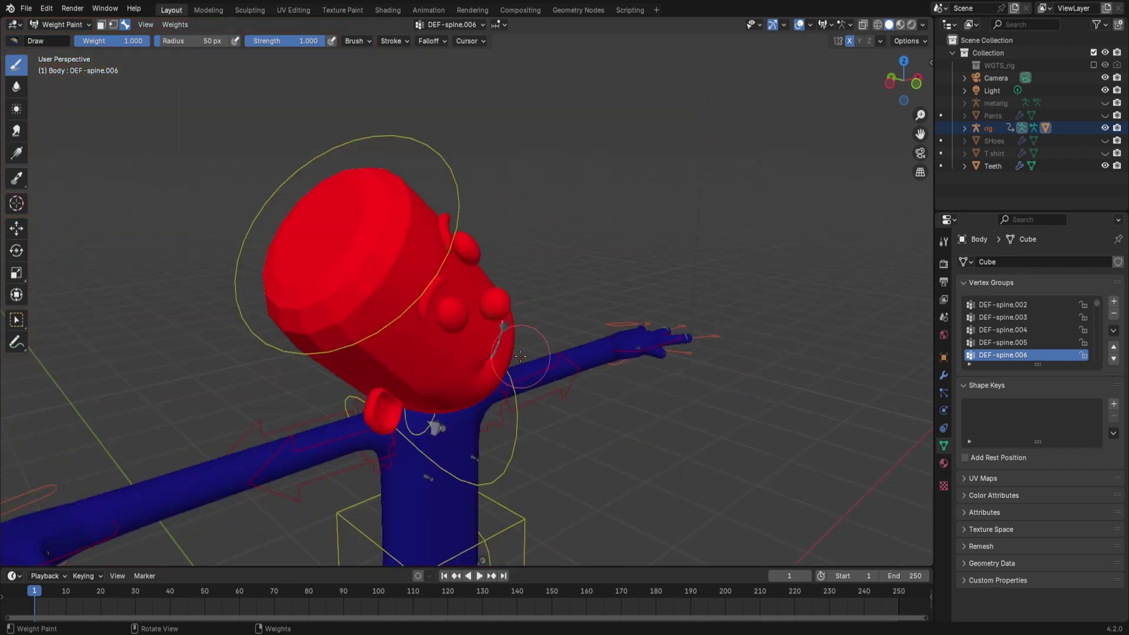
middle_drag(520, 357, 490, 333)
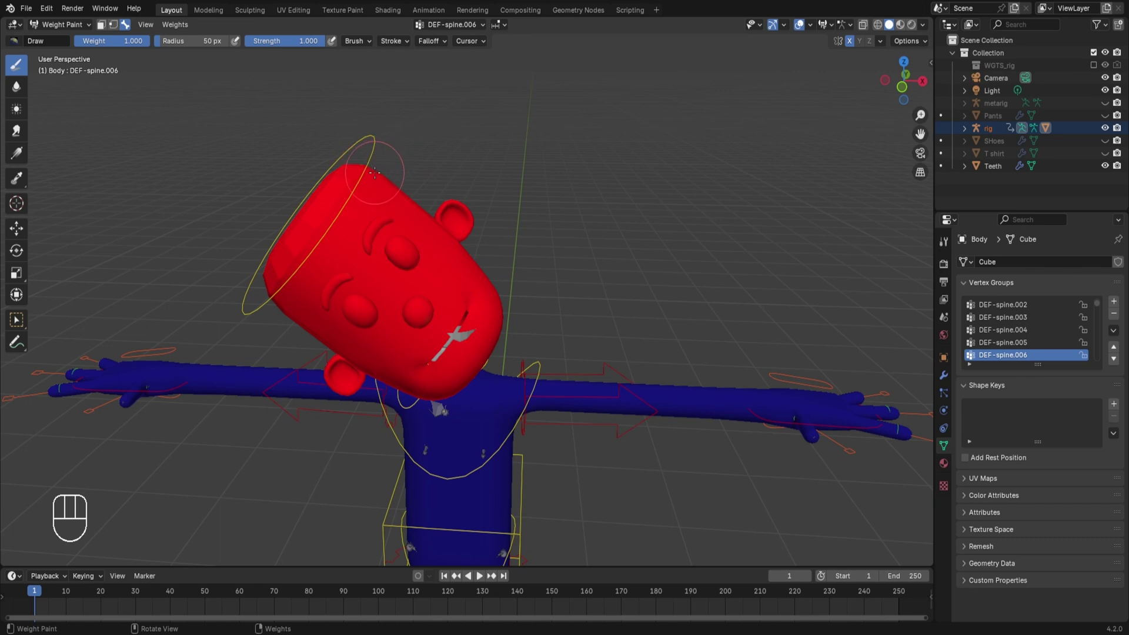
Step: Switch to Object Mode, put the rig into Pose Mode, and select the head control
key(ctrl+Tab)
click(492, 301)
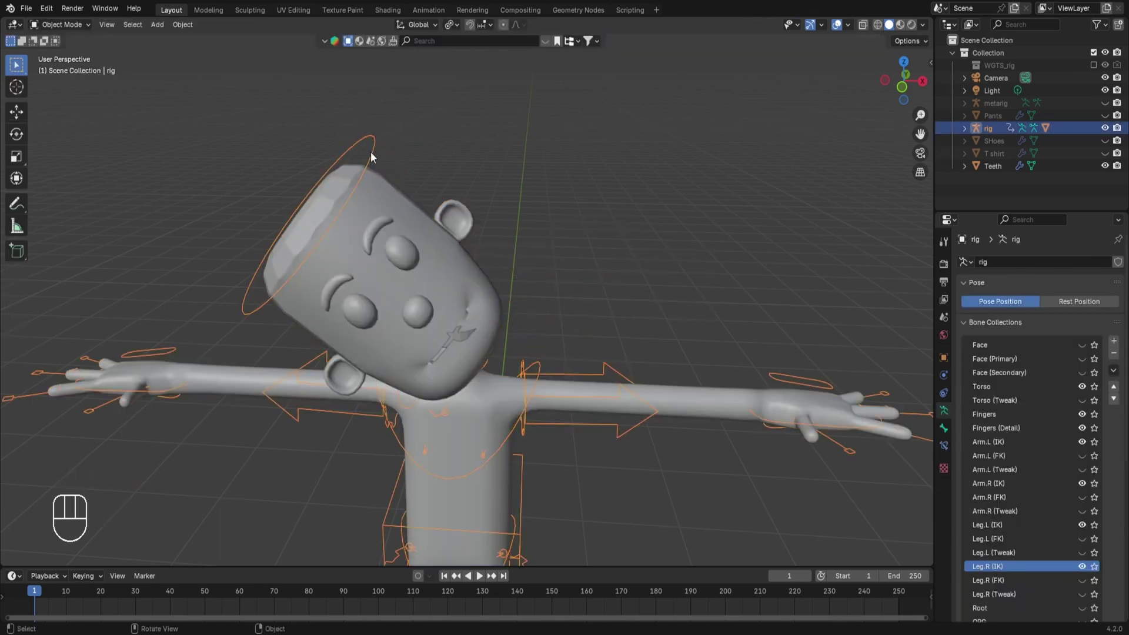
key(ctrl+Tab)
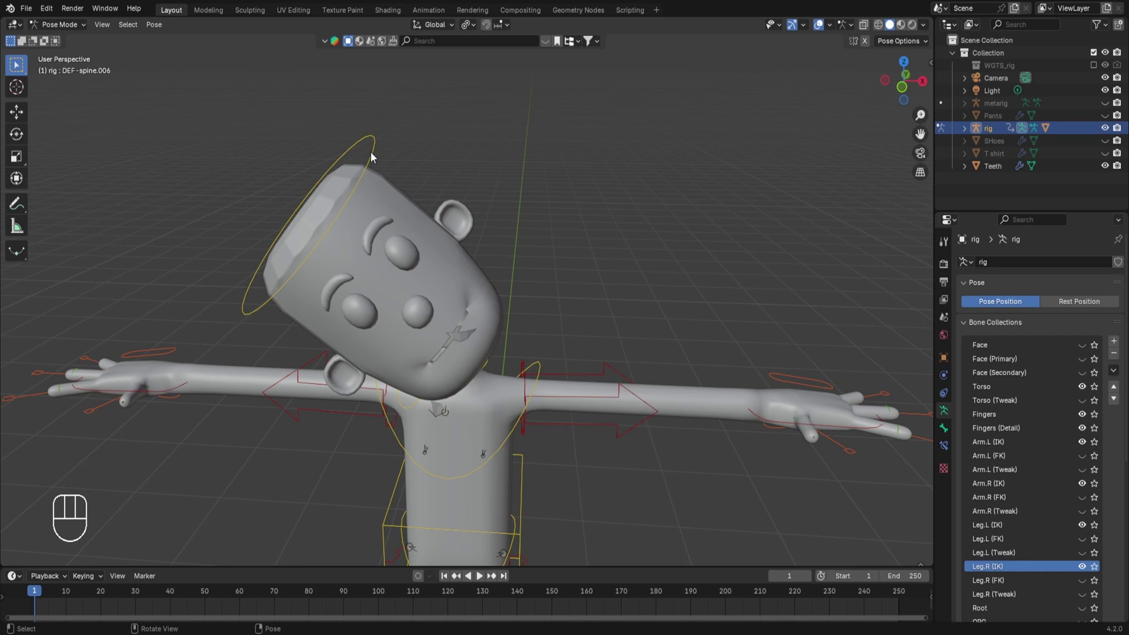
click(371, 157)
Step: Rotate the head control by -79.54 degrees to test whether the face follows, cancelling the extra trial rotations
key(r)
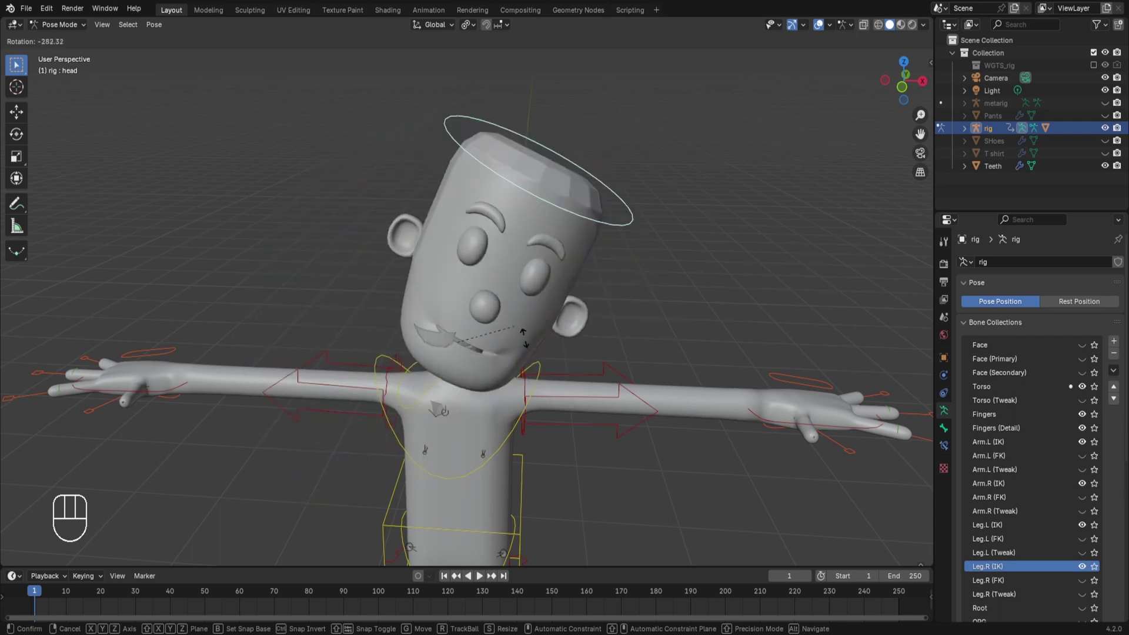
right_click(587, 310)
key(r)
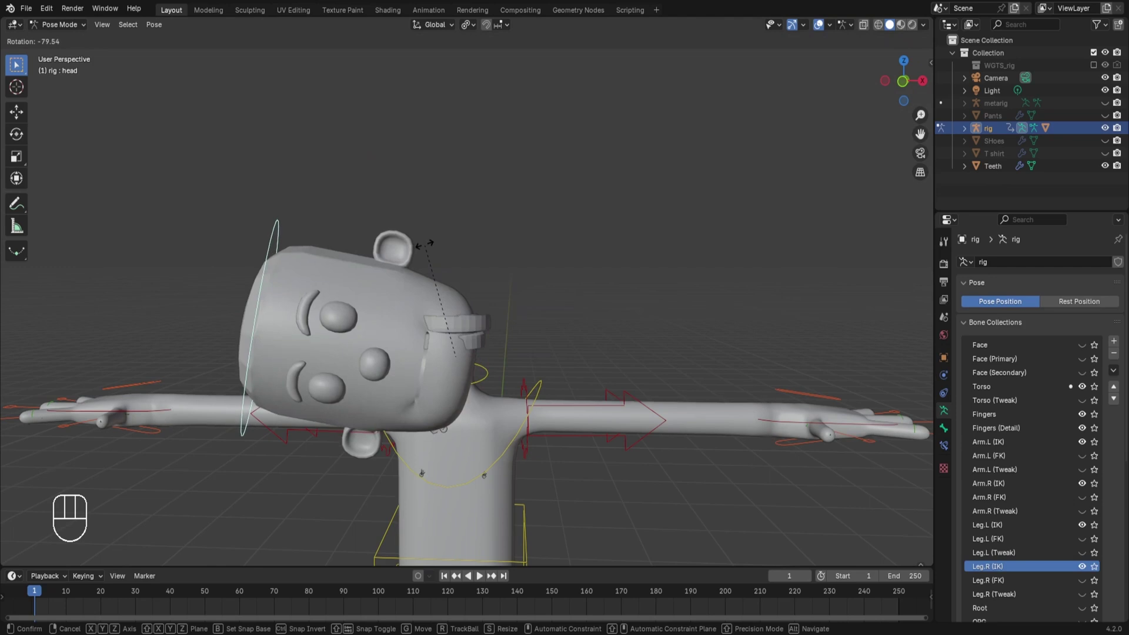
click(424, 244)
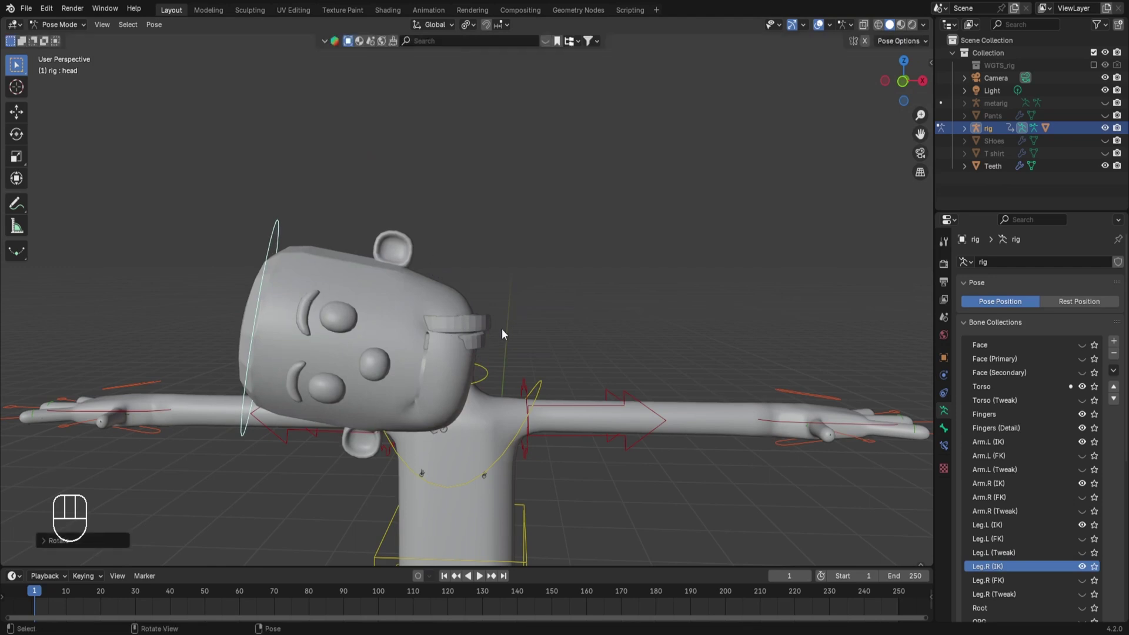
key(r)
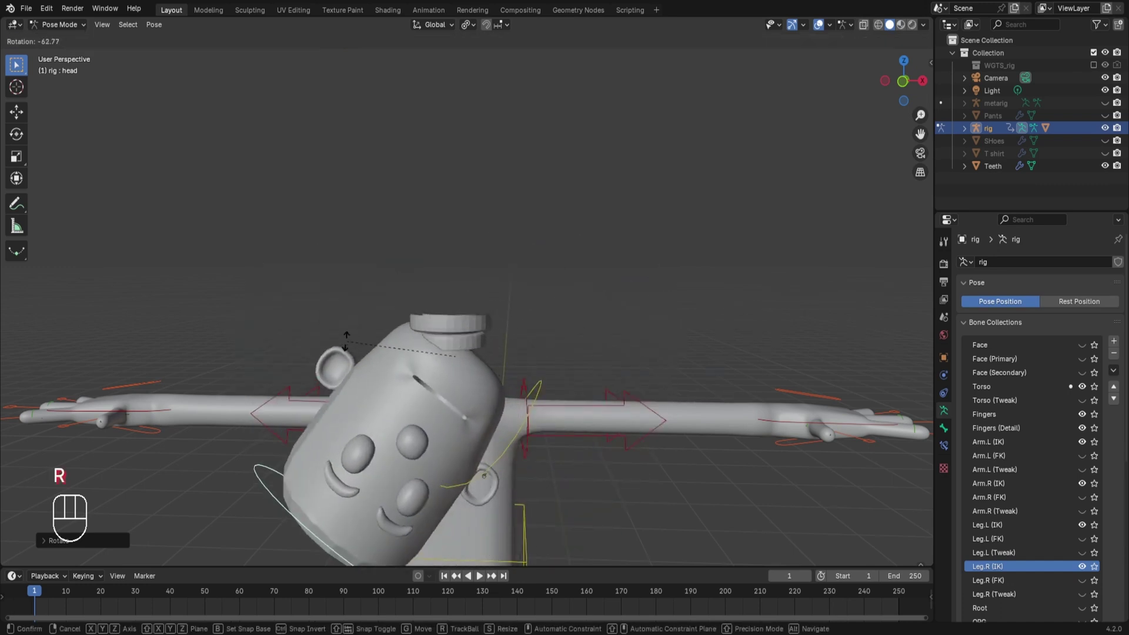
right_click(363, 355)
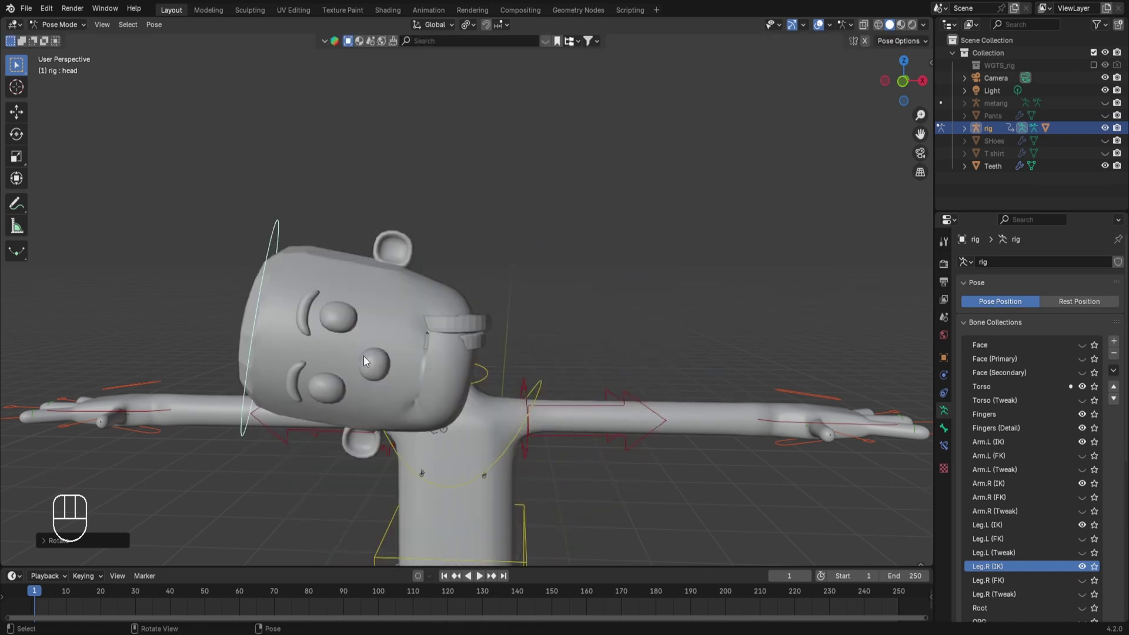
Step: Clear all pose transforms from the head control
click(153, 25)
mouse_move(186, 51)
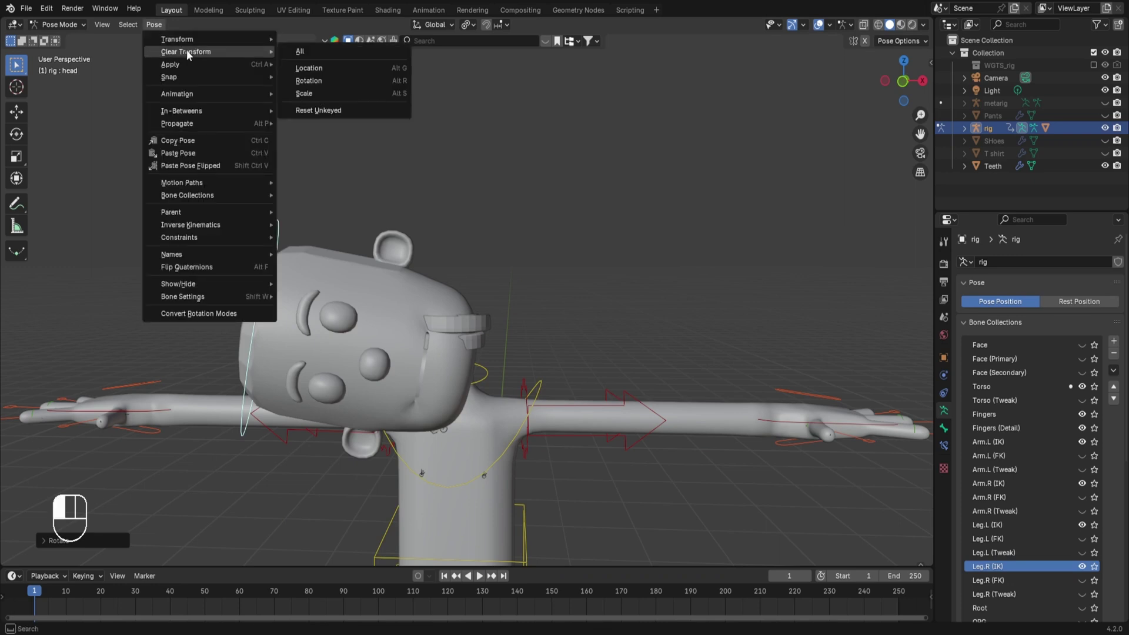
click(318, 52)
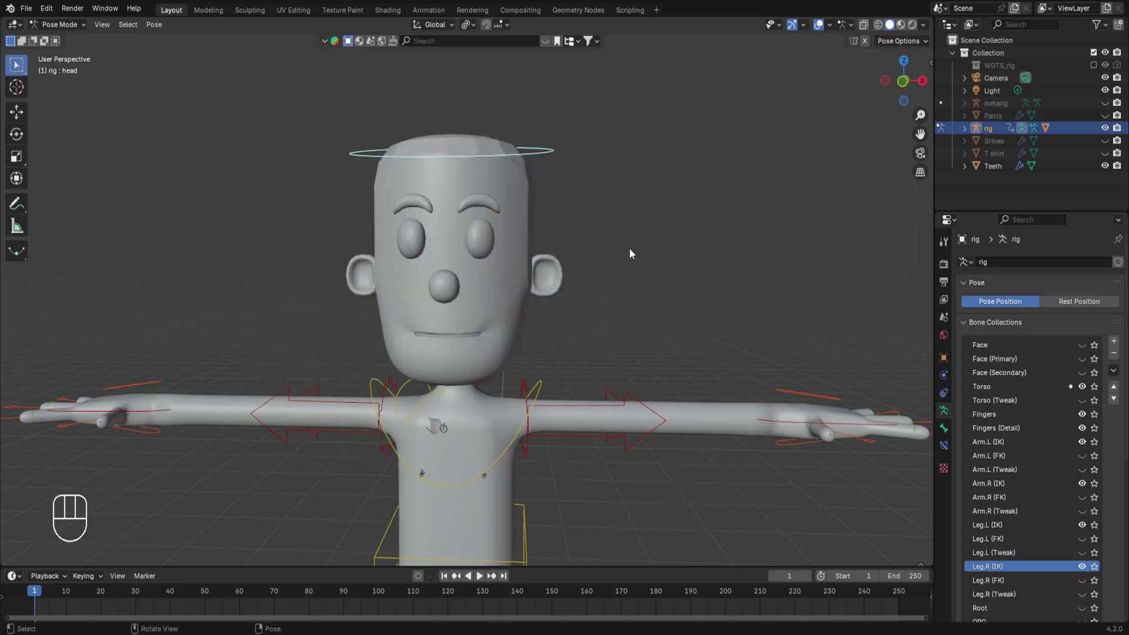
Step: Switch to Object Mode, select the Teeth and then the rig as the active object, with X-ray turned on
key(ctrl+Tab)
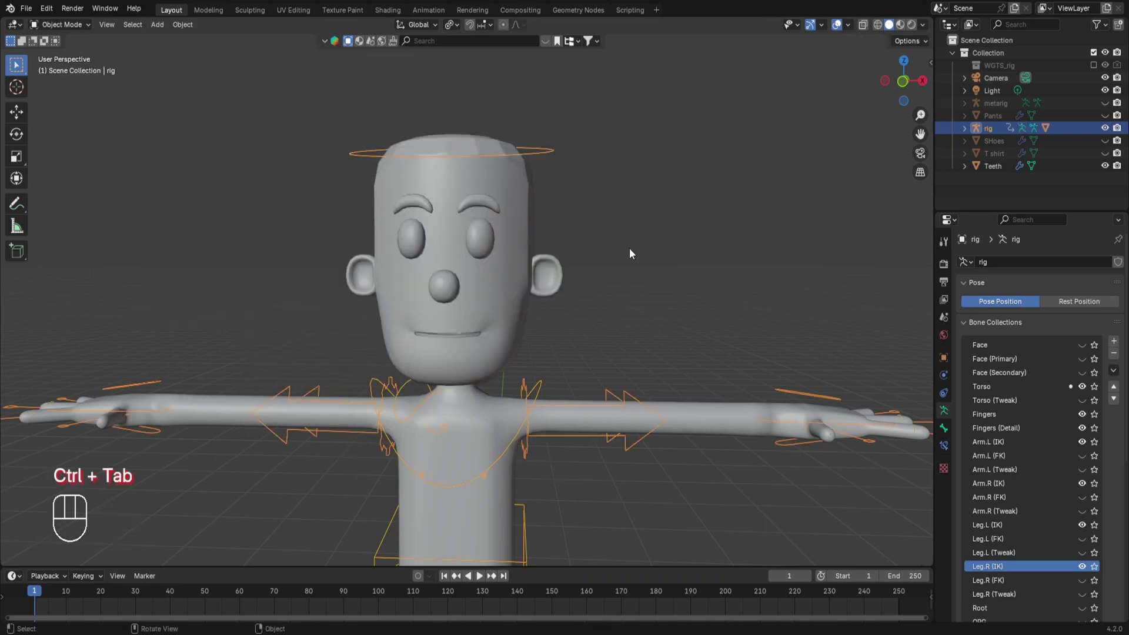
click(991, 165)
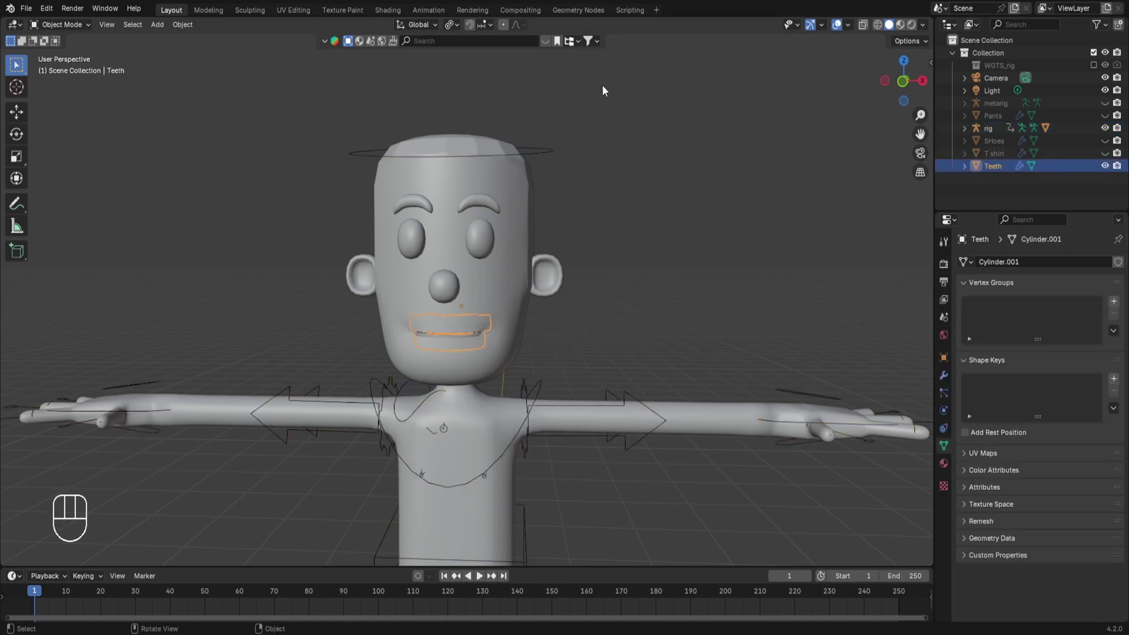
shift+click(544, 151)
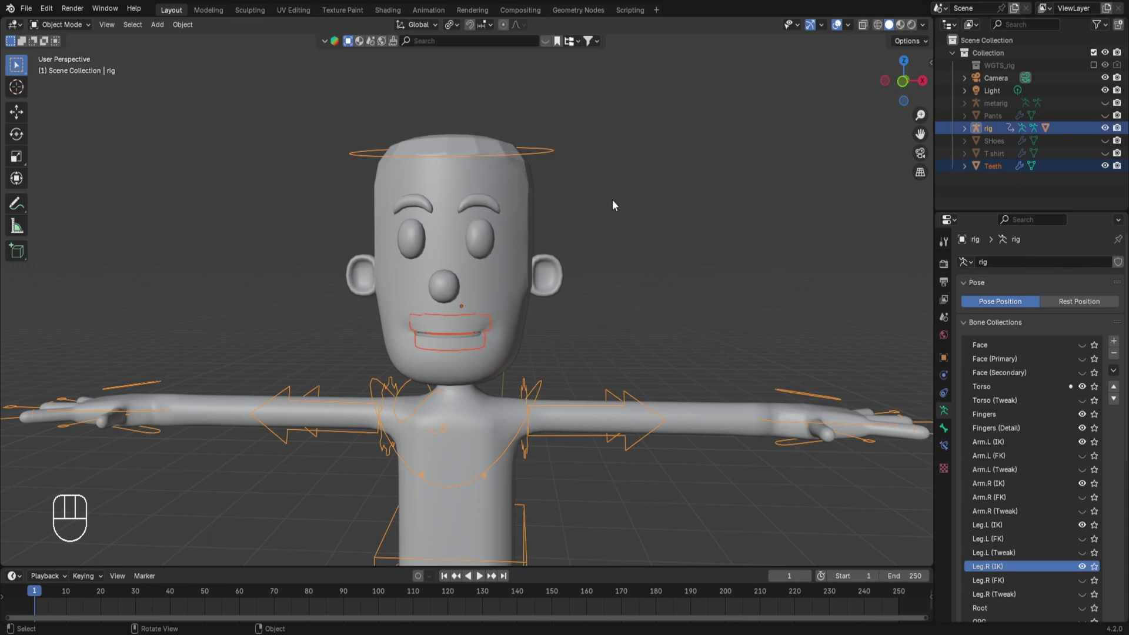
key(alt+z)
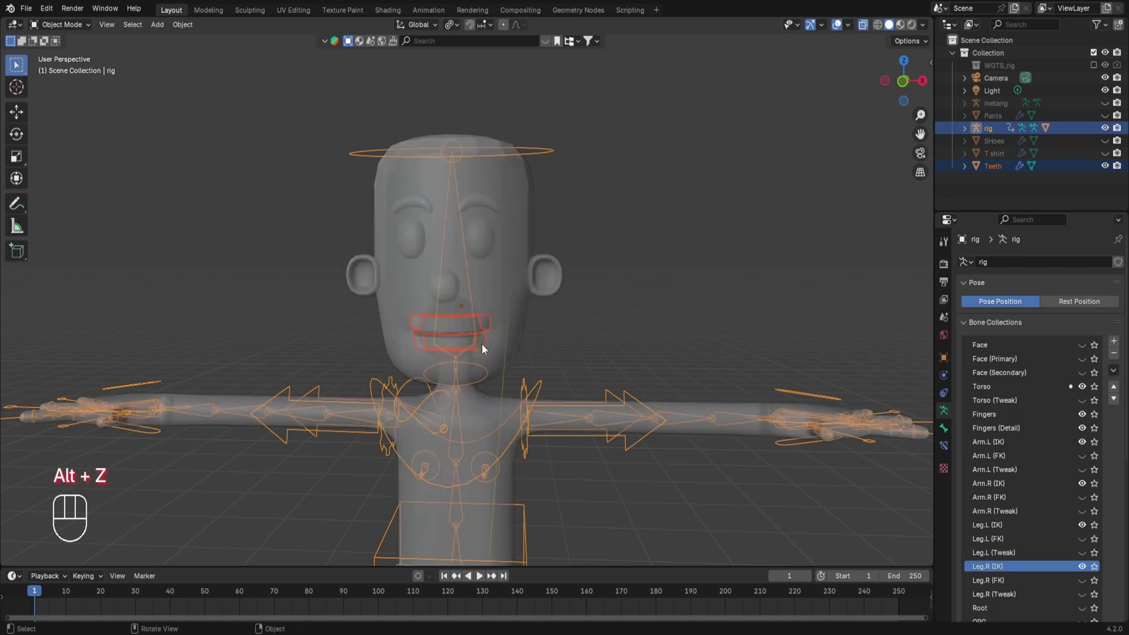
Step: In Pose Mode, make DEF-spine.006 the active bone and parent the teeth to it with the Bone option
key(ctrl+Tab)
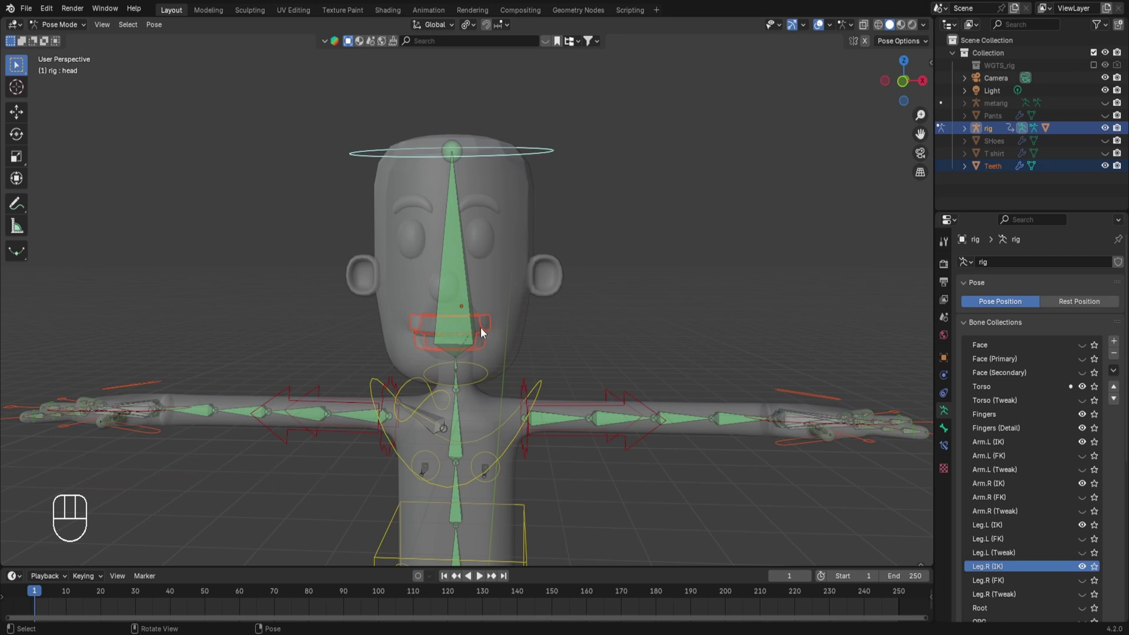
click(458, 263)
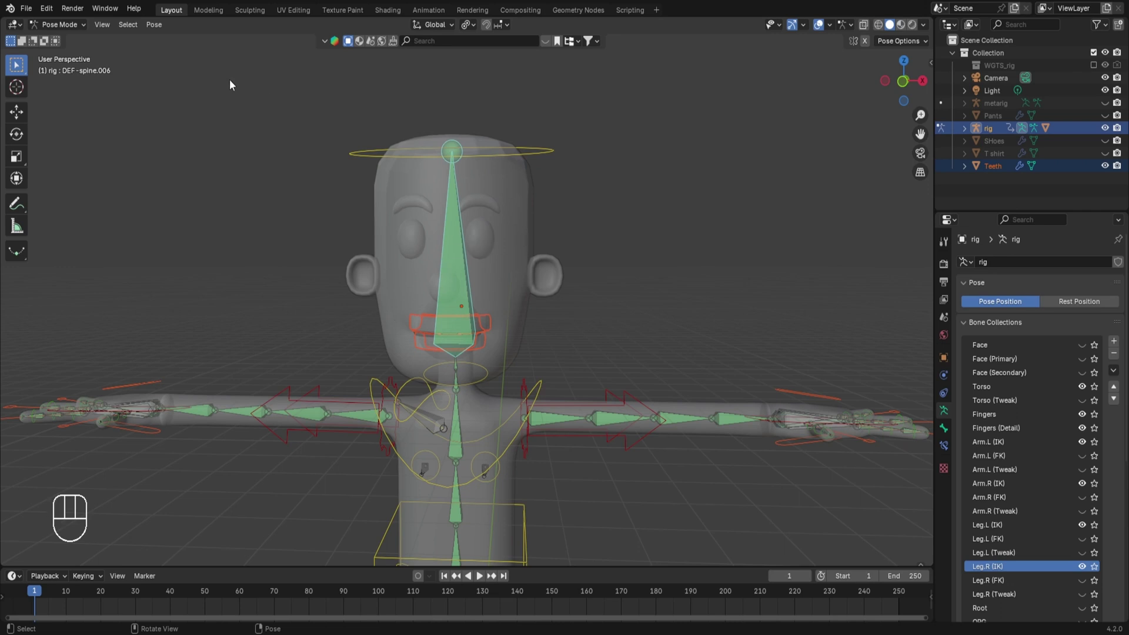
click(149, 27)
mouse_move(180, 213)
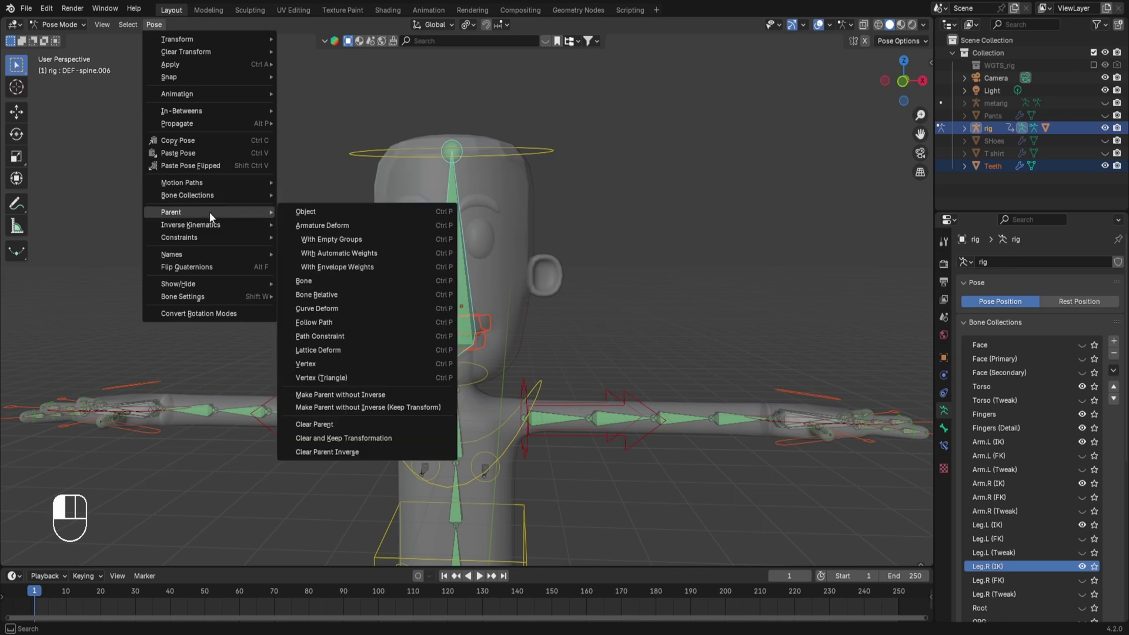
click(338, 281)
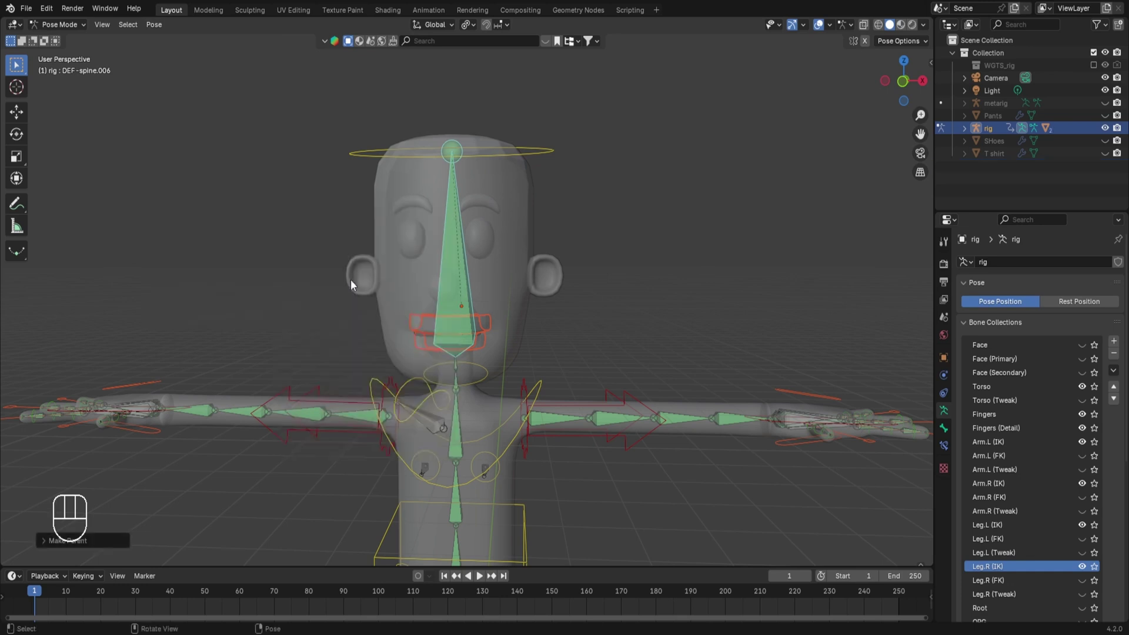
Step: Rotate the head control to one side and then the other to test whether the teeth follow the head
click(539, 153)
key(r)
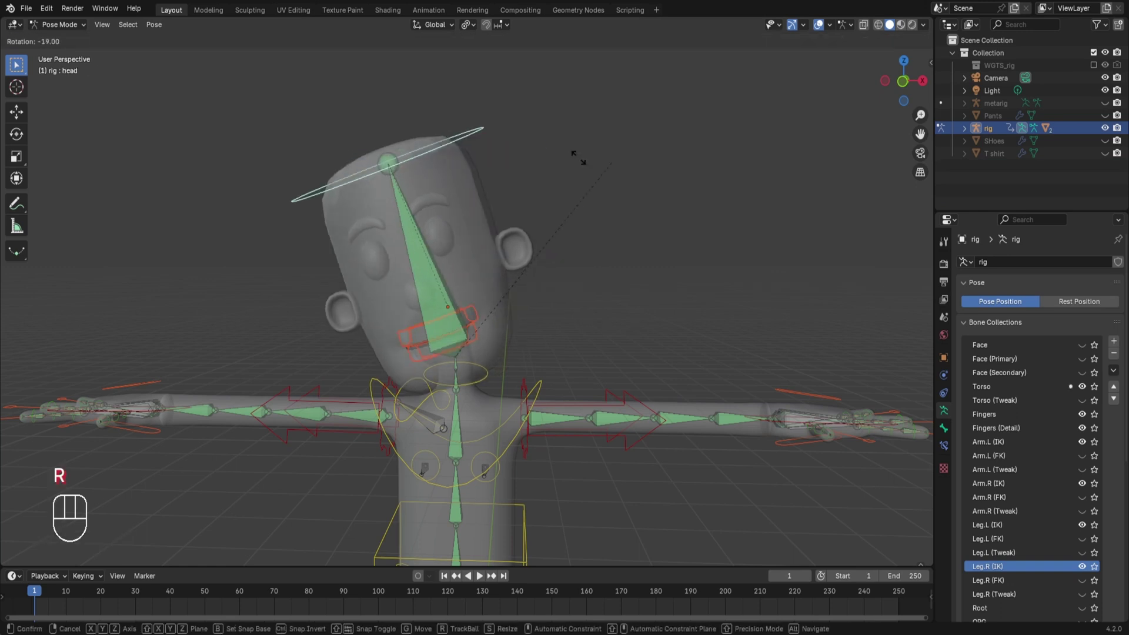
click(330, 201)
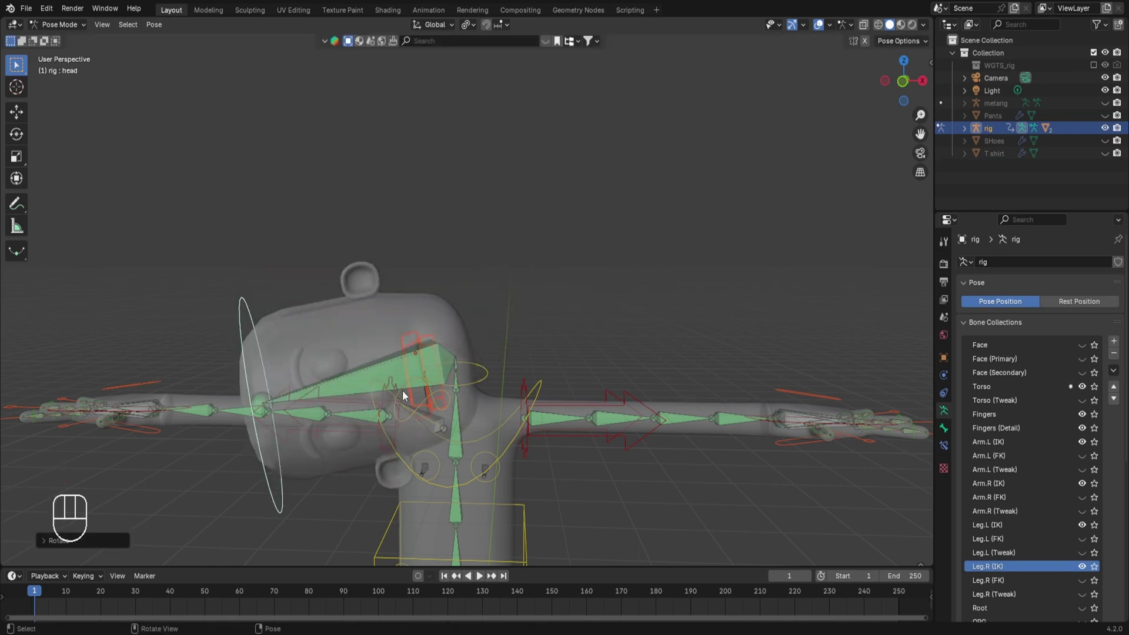
key(r)
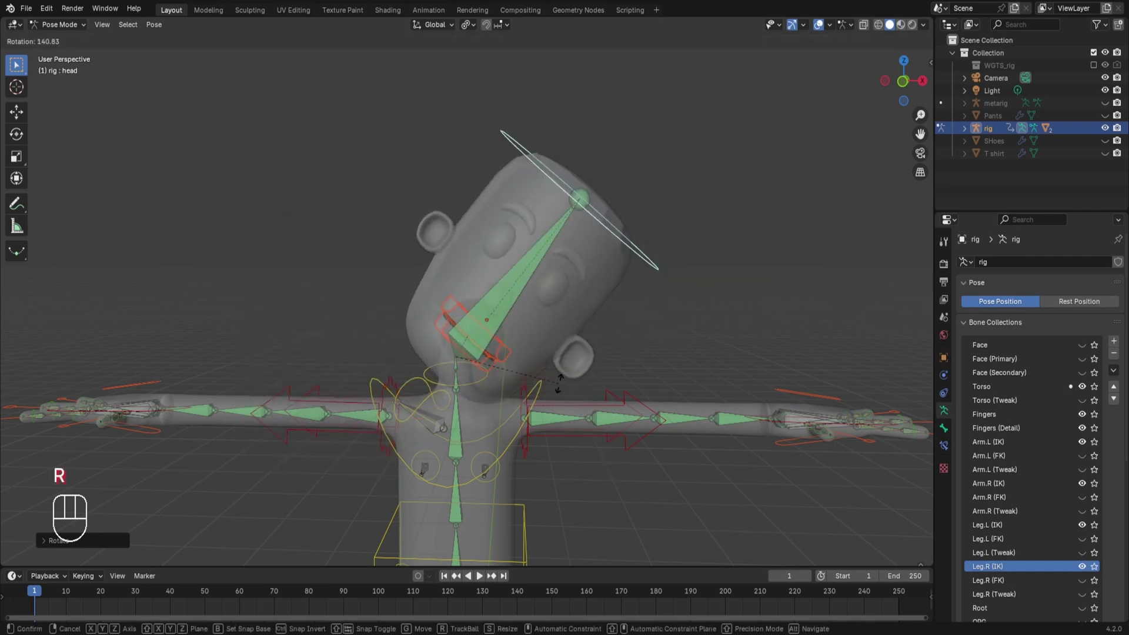
click(556, 405)
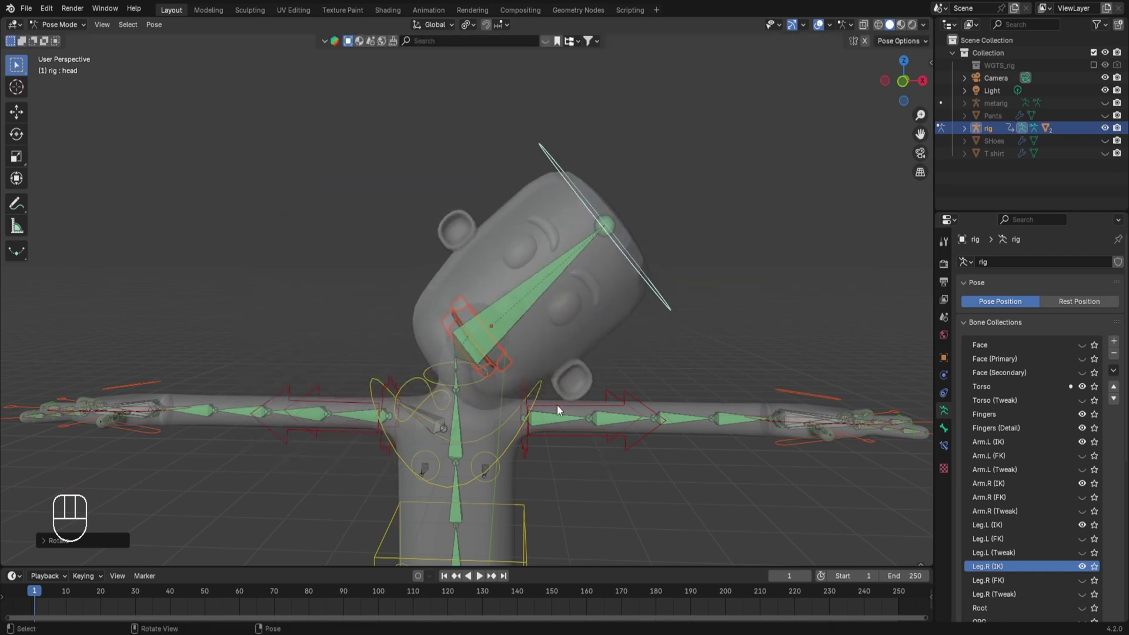
Step: Leave Pose Mode to turn off X-ray, and put the rig back into Pose Mode
key(ctrl+Tab)
key(alt+z)
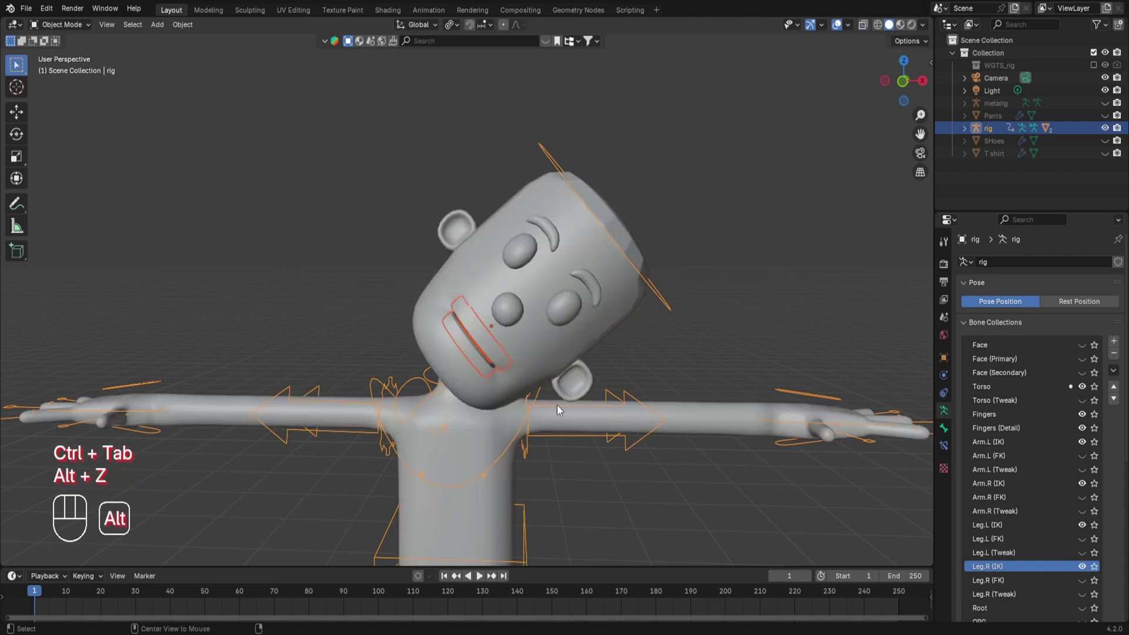
key(ctrl+Tab)
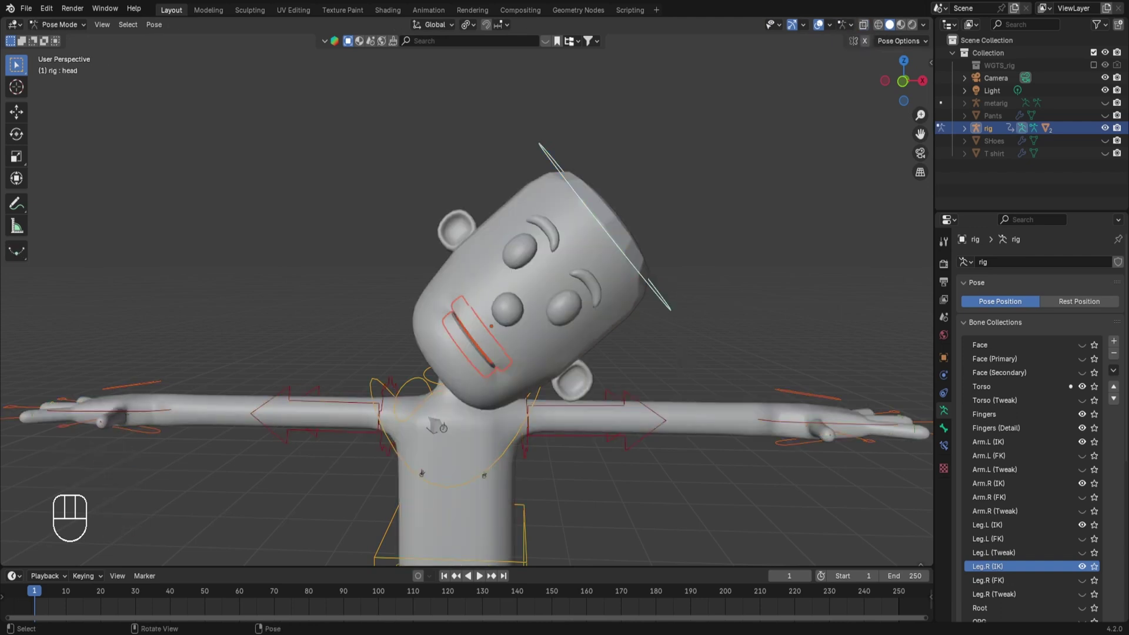
Step: Try a free trackball rotation of the head control to check the teeth from other angles
key(r)
key(r)
key(r)
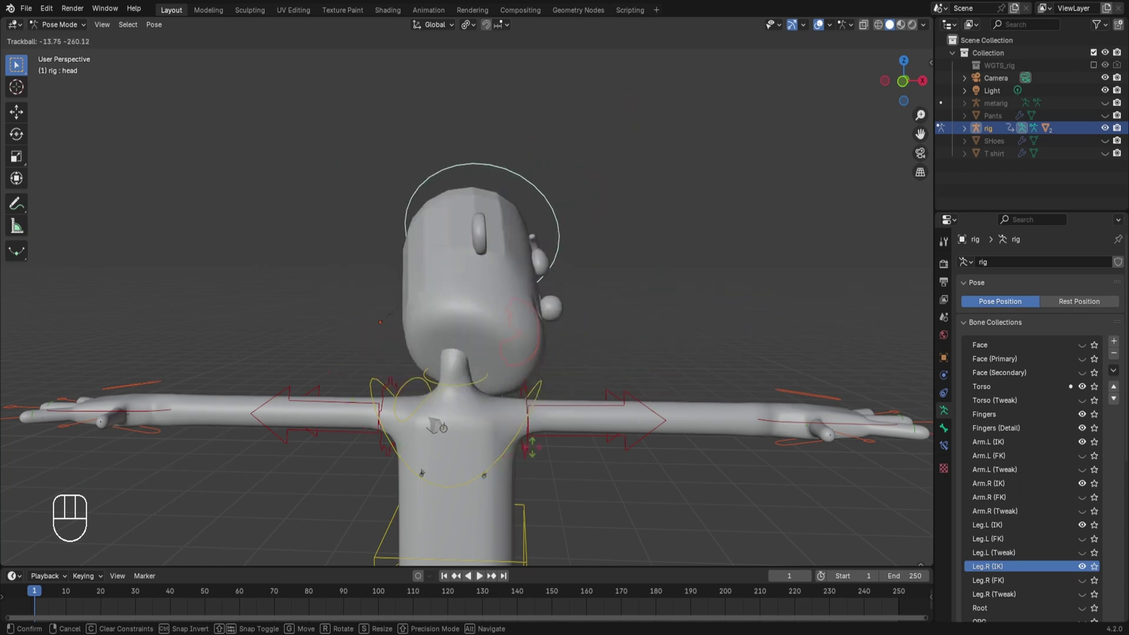
click(555, 283)
Step: Reset the tilted head control by clearing all of its pose transforms
scroll(555, 283, down, 3)
scroll(555, 281, down, 2)
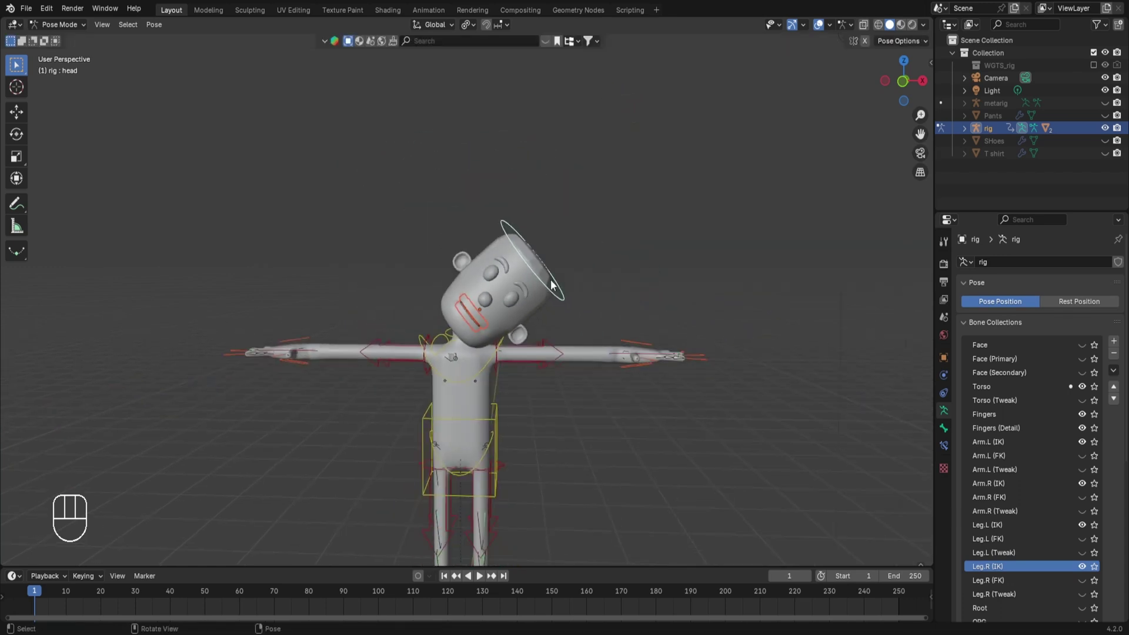
click(153, 24)
mouse_move(171, 51)
click(298, 52)
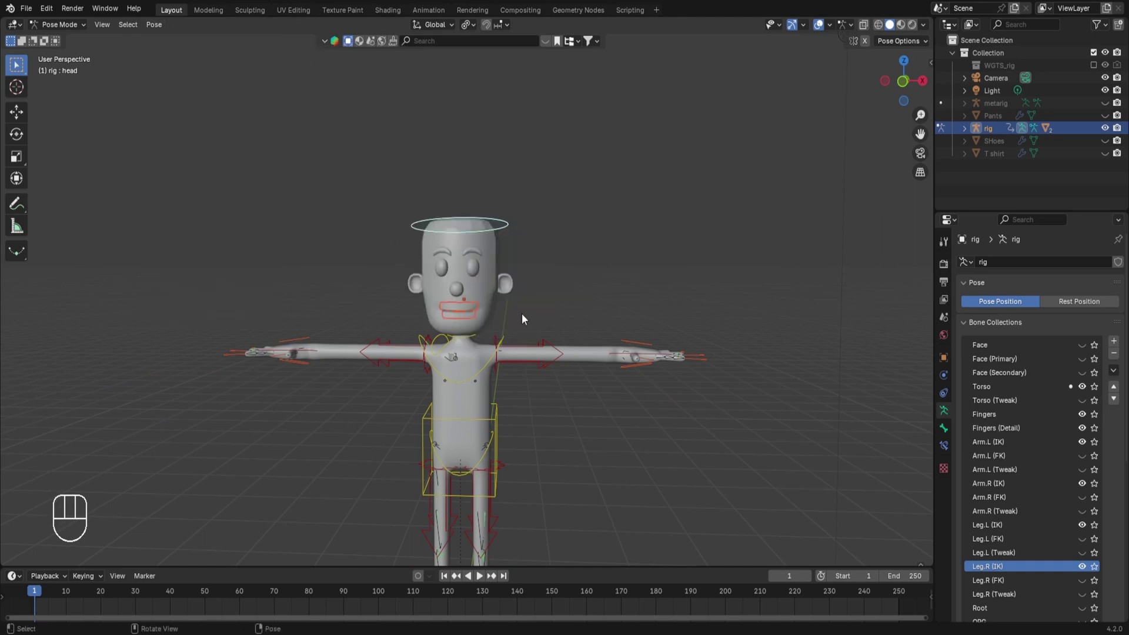
Step: Switch to Object Mode and unhide the T shirt, SHoes and Pants objects
key(ctrl+Tab)
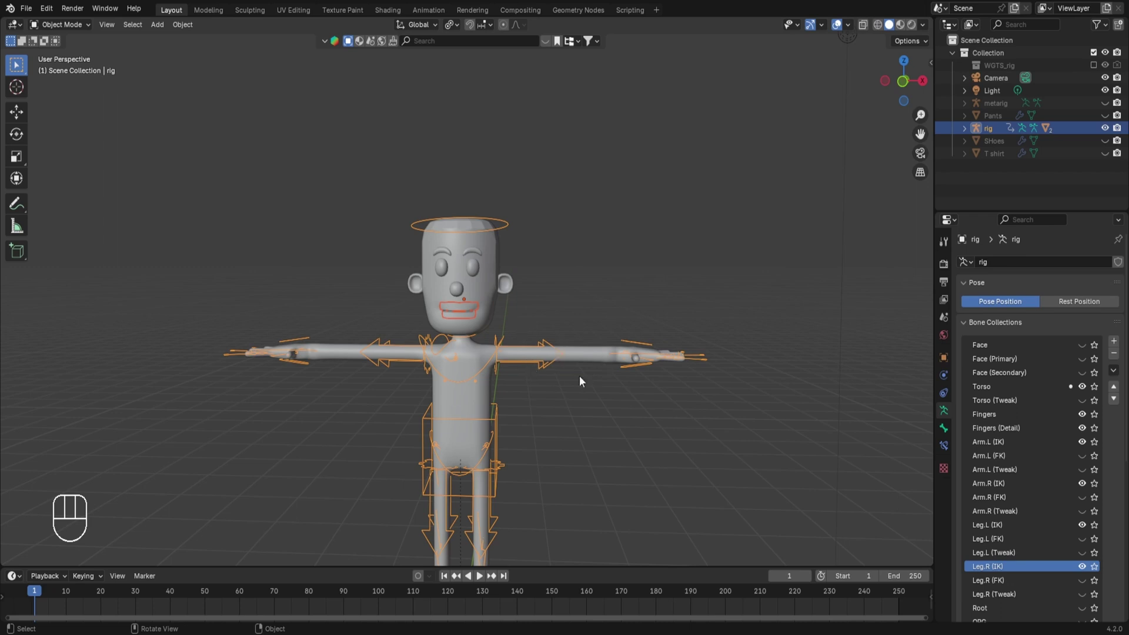
click(1105, 154)
click(1105, 140)
click(1105, 115)
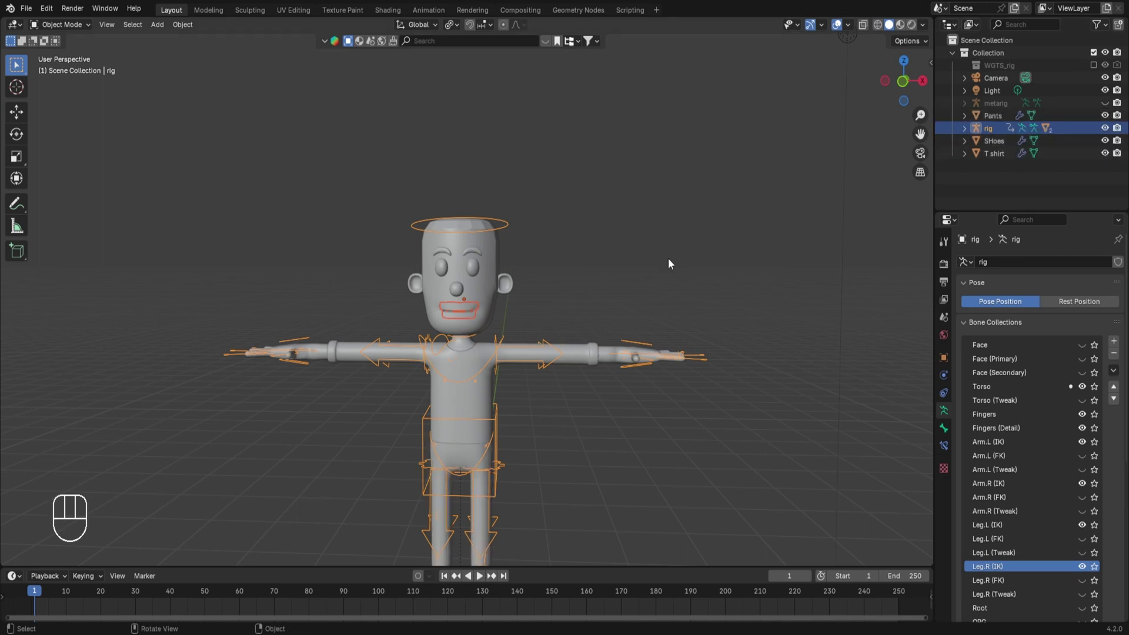
Step: Try moving the torso control in Pose Mode to test whether the clothes follow, undo it and return to Object Mode
key(ctrl+Tab)
click(496, 432)
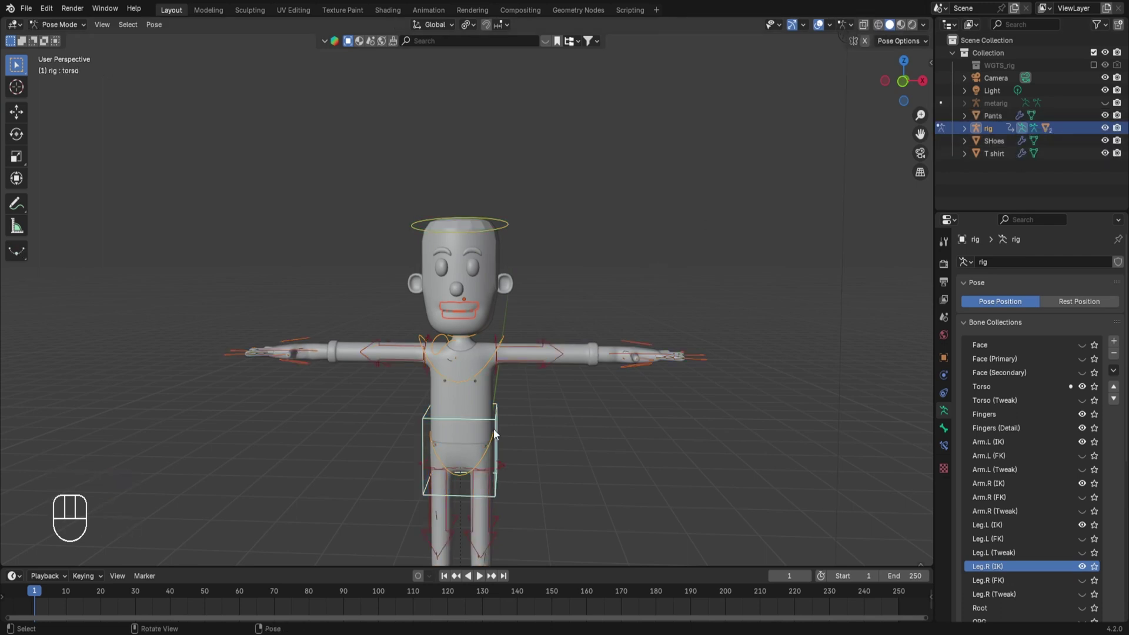
key(g)
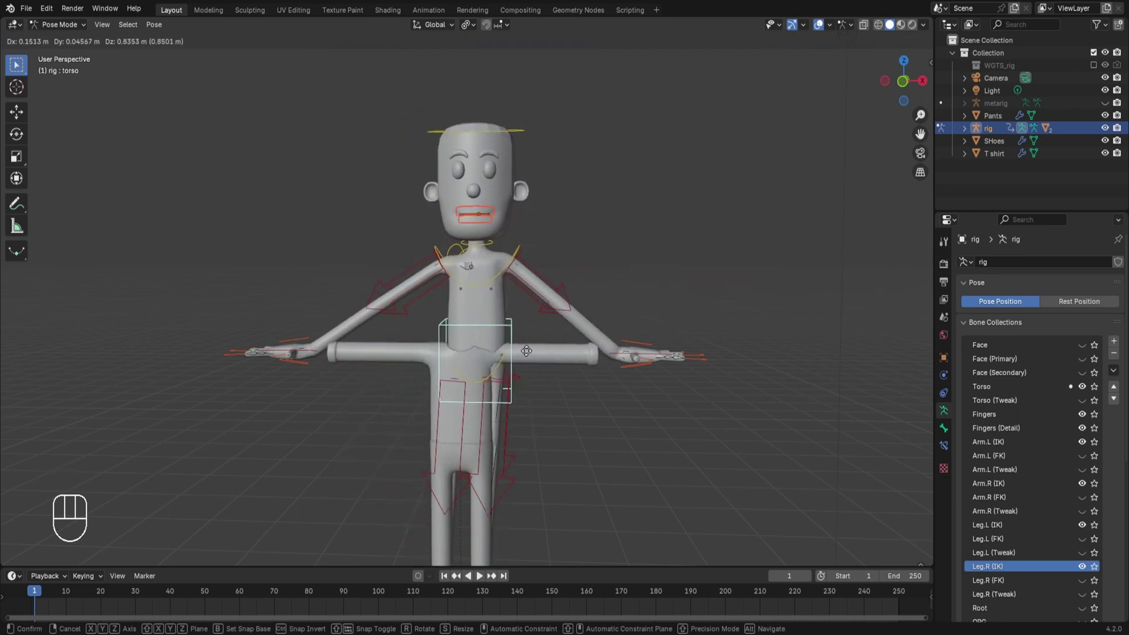
key(ctrl+z)
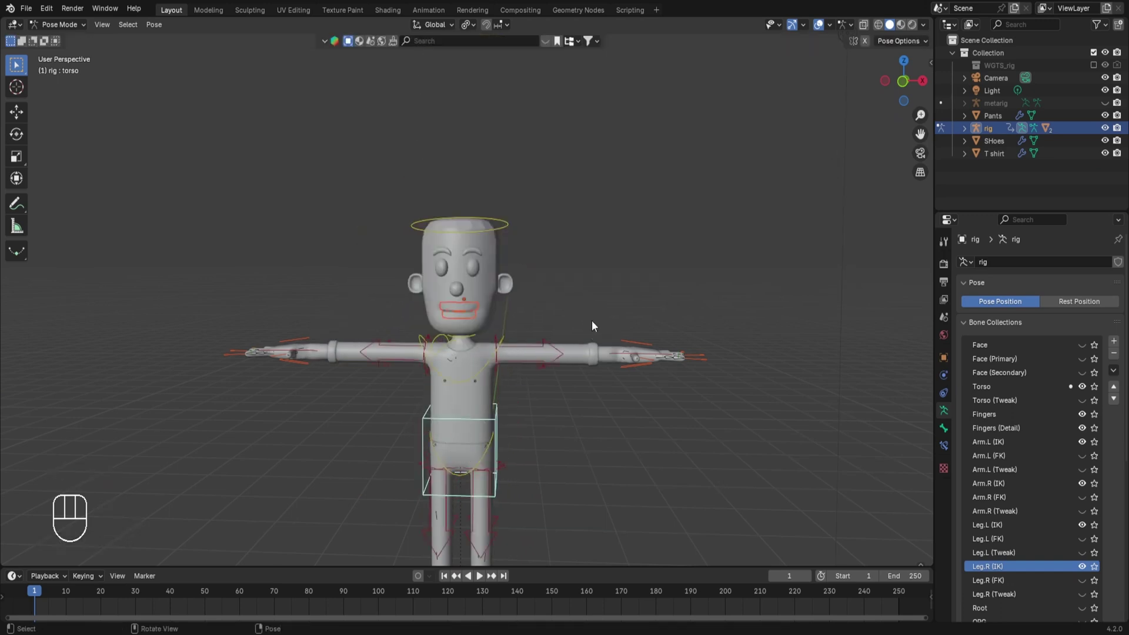
key(ctrl+Tab)
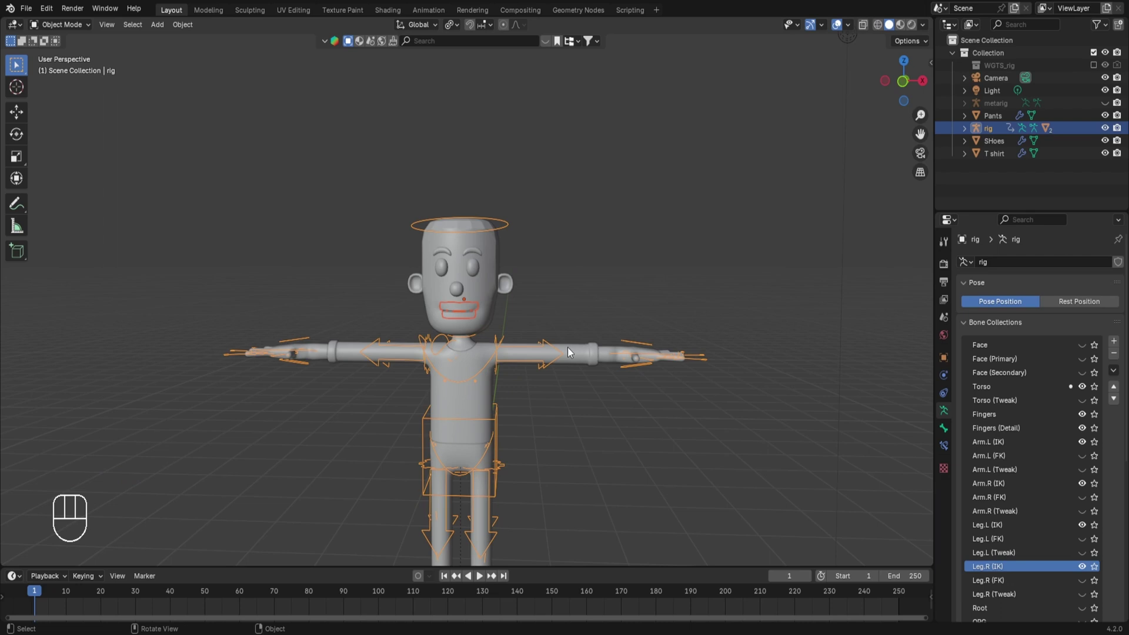
Step: Apply the T shirt's Mirror modifier and turn off its Subdivision modifier's viewport display
click(568, 348)
click(943, 377)
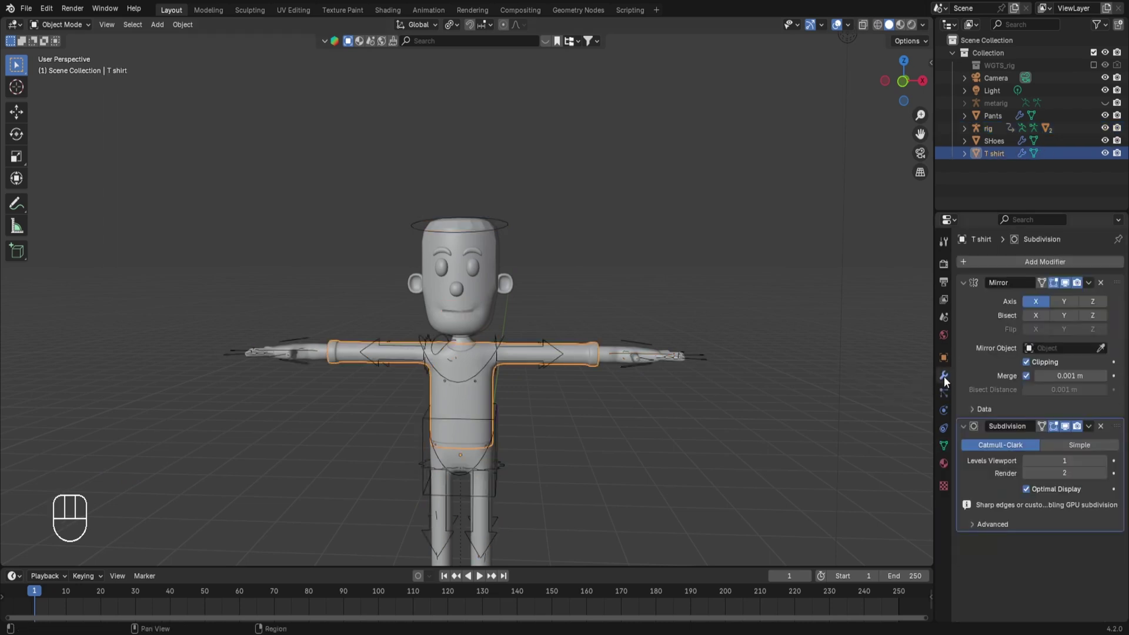
click(1088, 283)
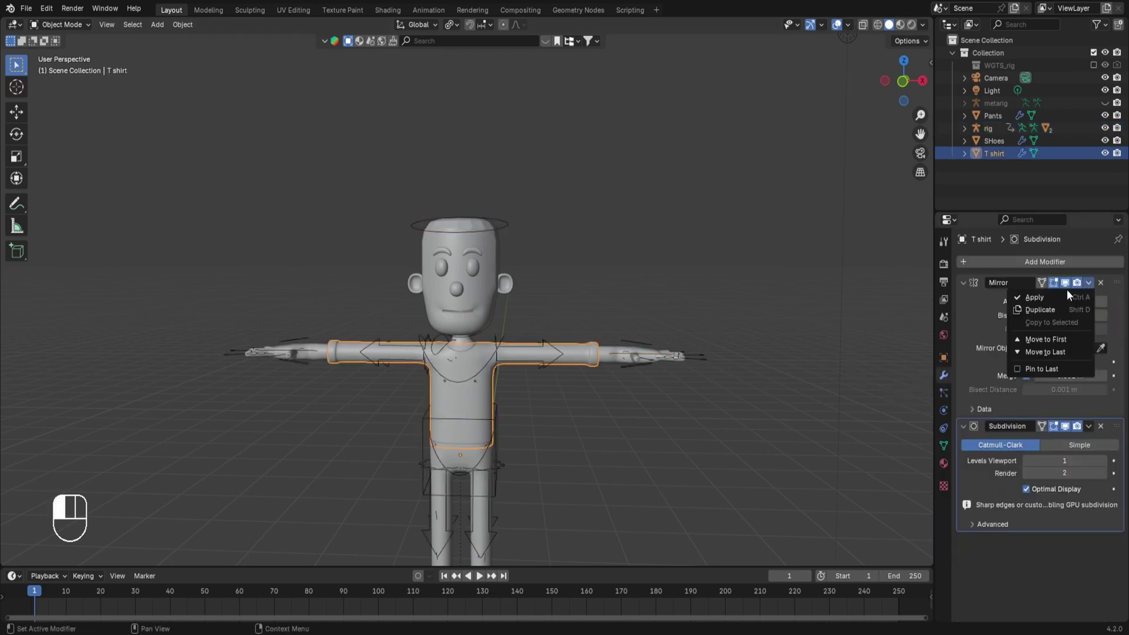
click(1050, 294)
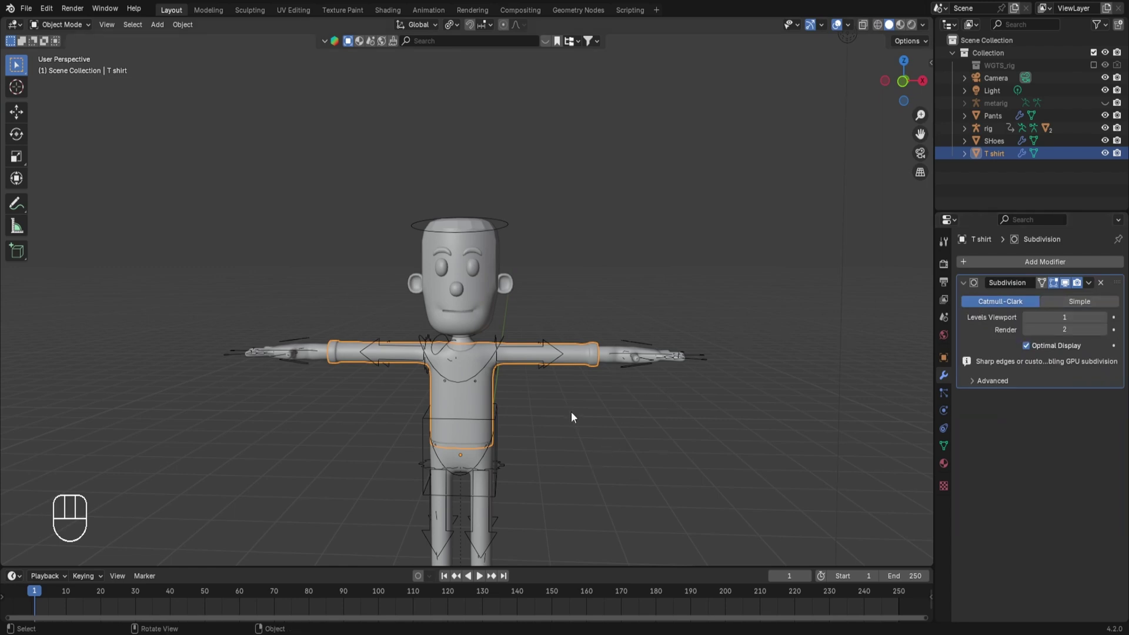
click(1067, 281)
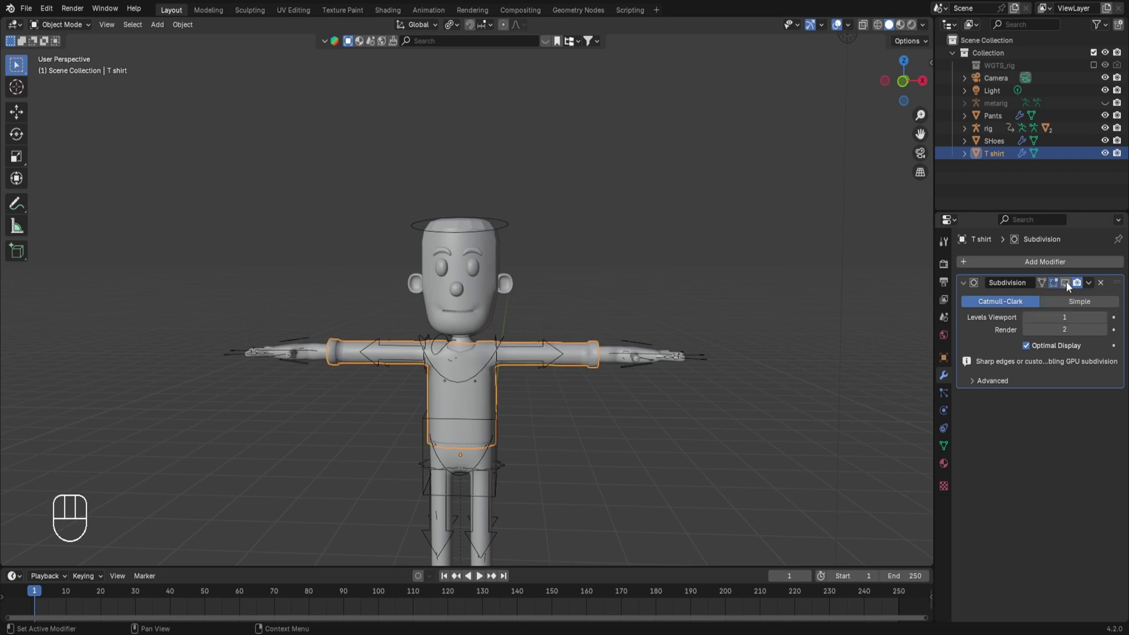
Step: Apply the Pants' Mirror modifier and turn off their Subdivision modifier's viewport display
shift+middle_drag(535, 403, 545, 278)
scroll(544, 278, down, 1)
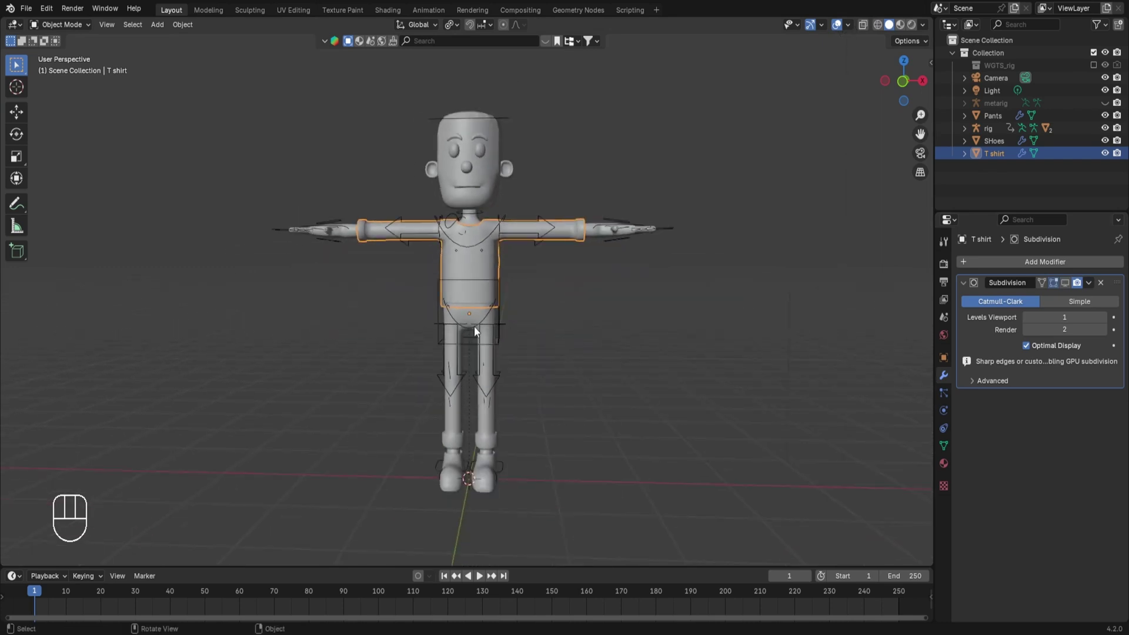
click(474, 324)
click(474, 323)
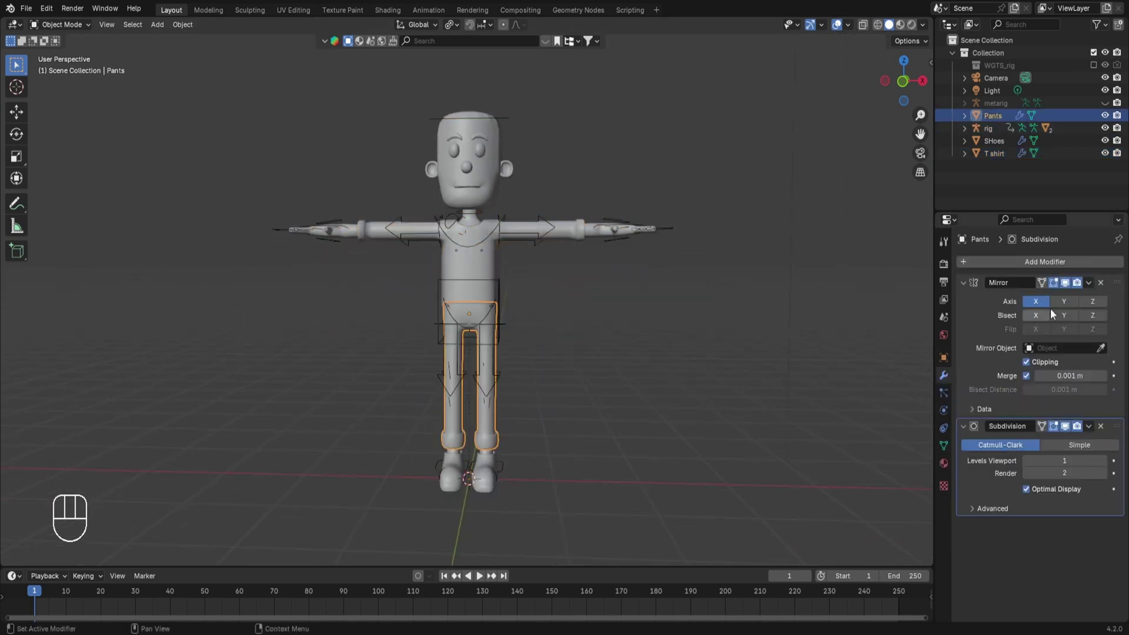
click(1086, 283)
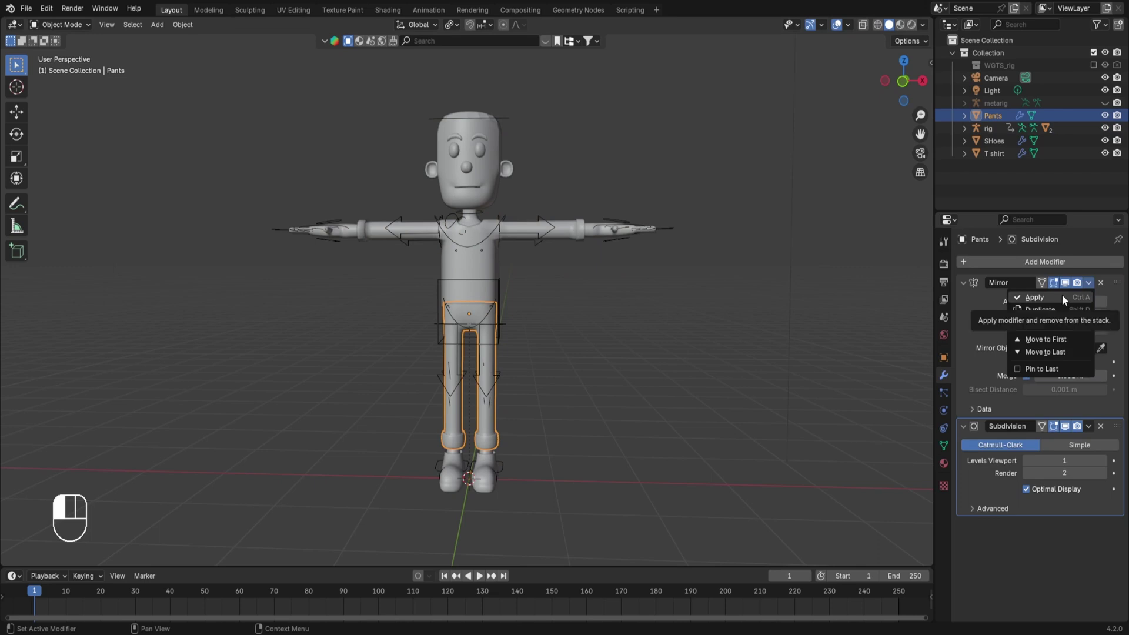
click(1061, 294)
click(1064, 283)
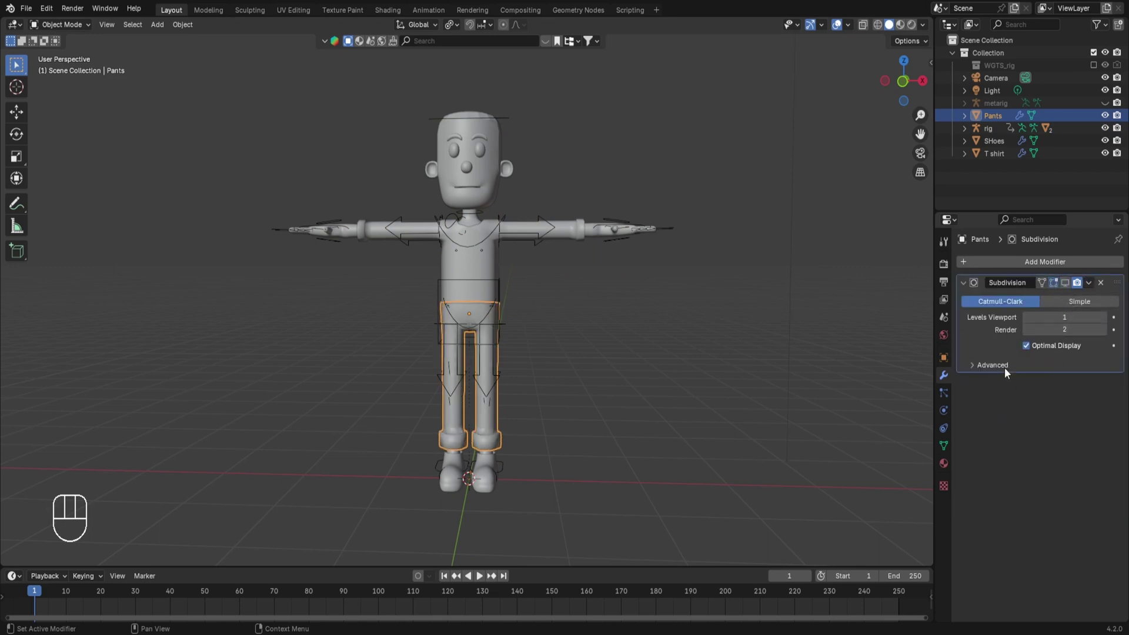
Step: Apply the SHoes' Mirror modifier and turn off their Subdivision modifier's viewport display
click(482, 475)
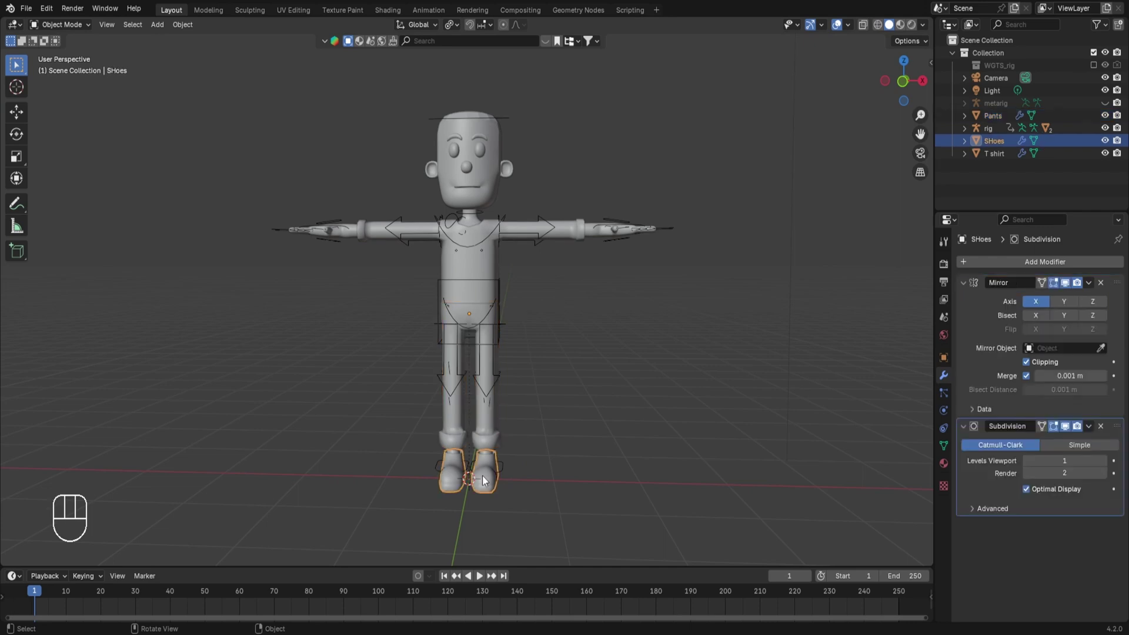
click(1088, 283)
click(1062, 297)
click(1065, 283)
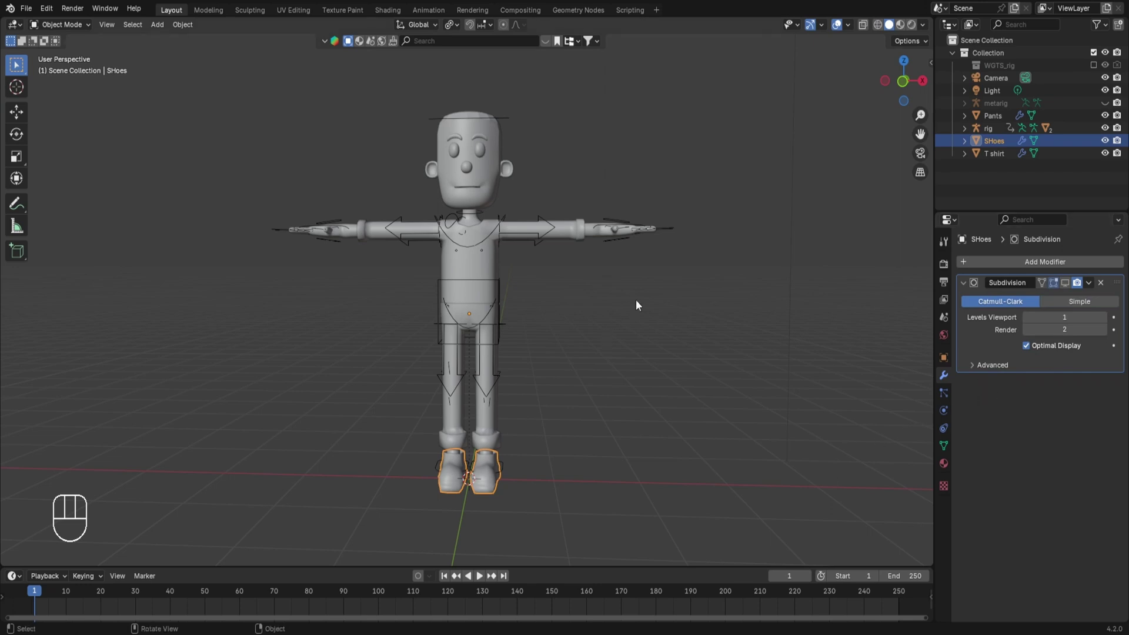
Step: Select the Body and then the T shirt as active, enter Weight Paint mode and transfer the Body's weights to the T shirt
middle_drag(636, 299, 623, 326)
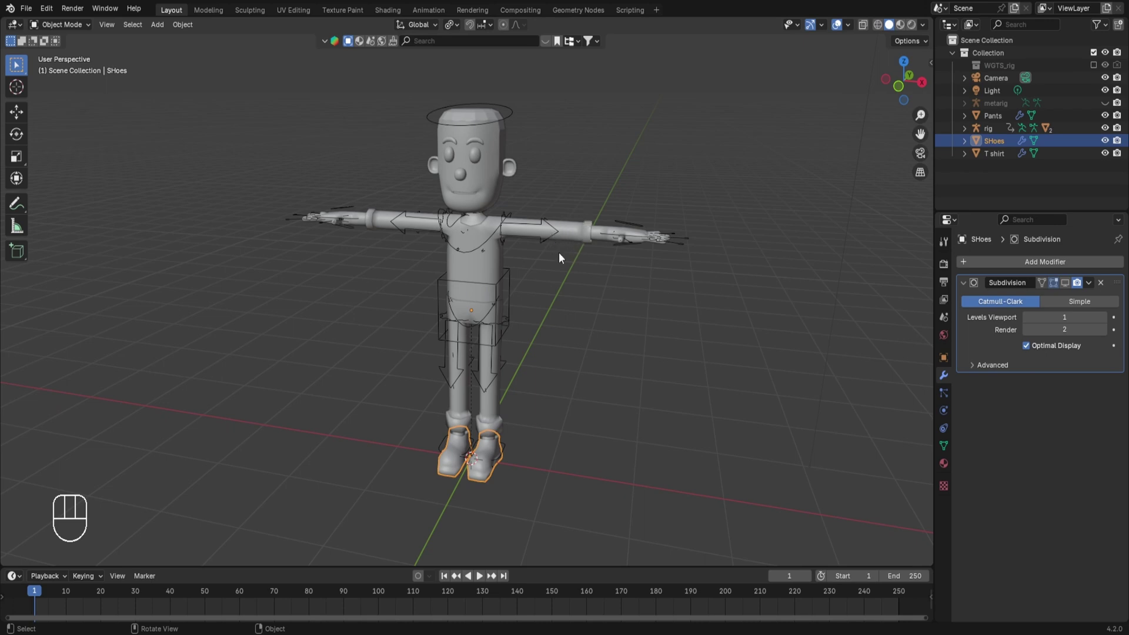
middle_drag(643, 246, 484, 164)
click(483, 170)
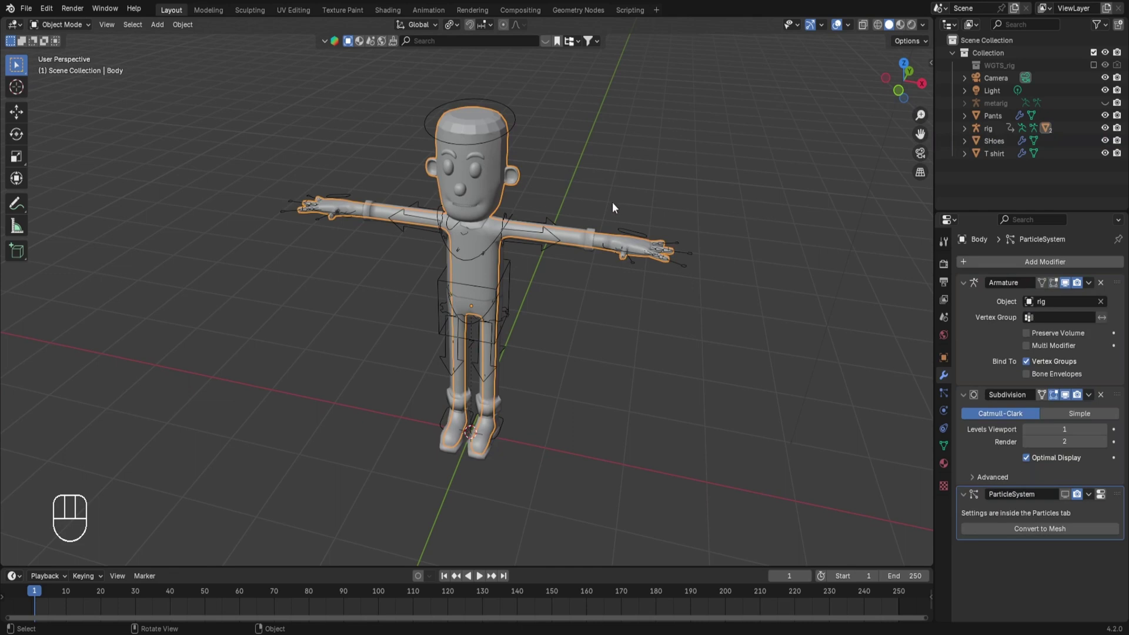
shift+click(587, 244)
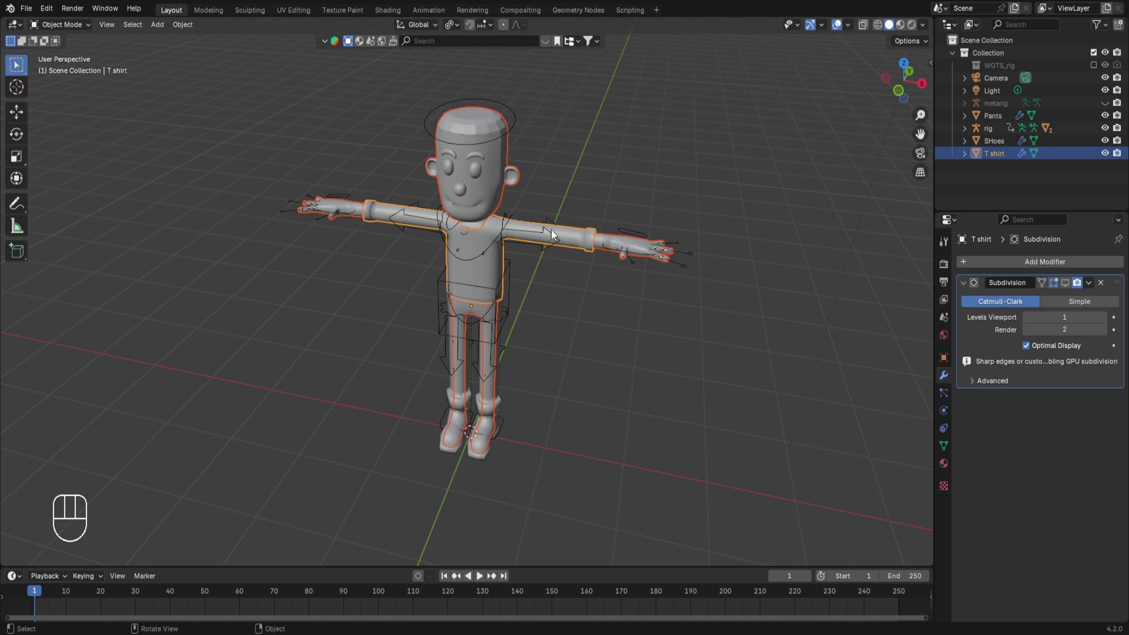
key(ctrl+Tab)
click(497, 184)
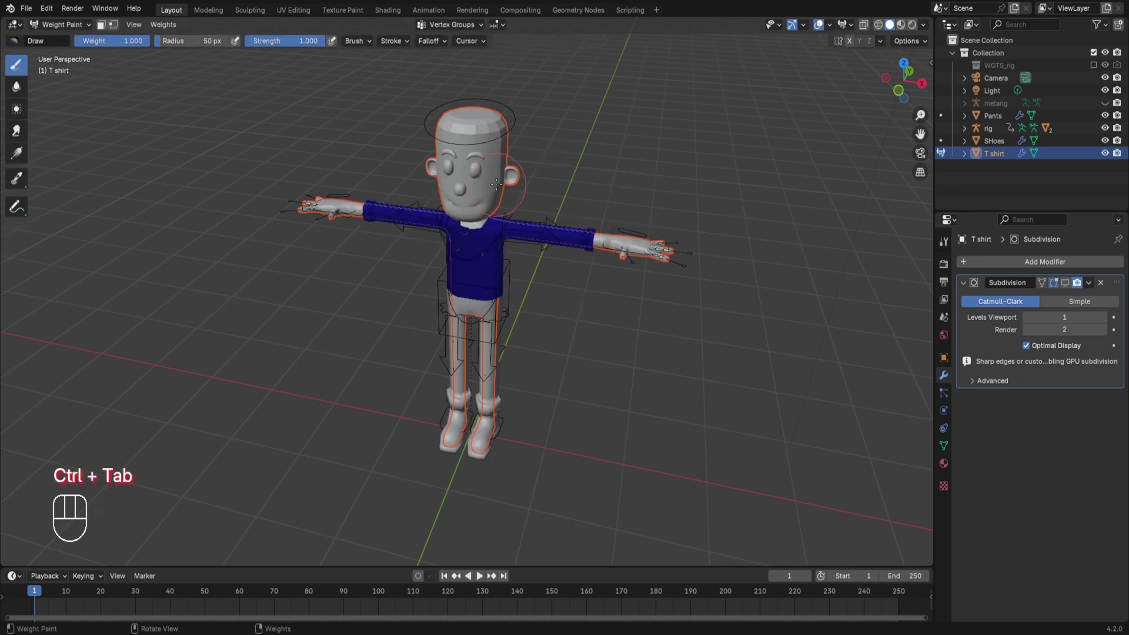
click(165, 26)
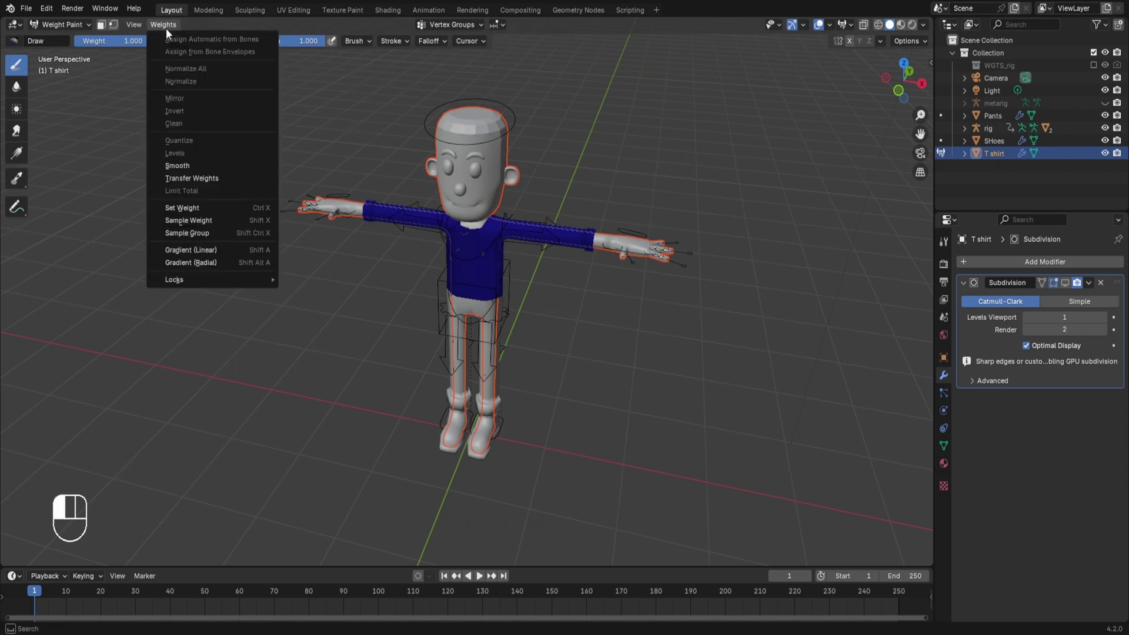
click(202, 177)
Step: Set the T shirt's weight transfer to Nearest Face Interpolated vertex mapping, By Name source layers, All Layers destination and a 5 m ray radius
click(78, 556)
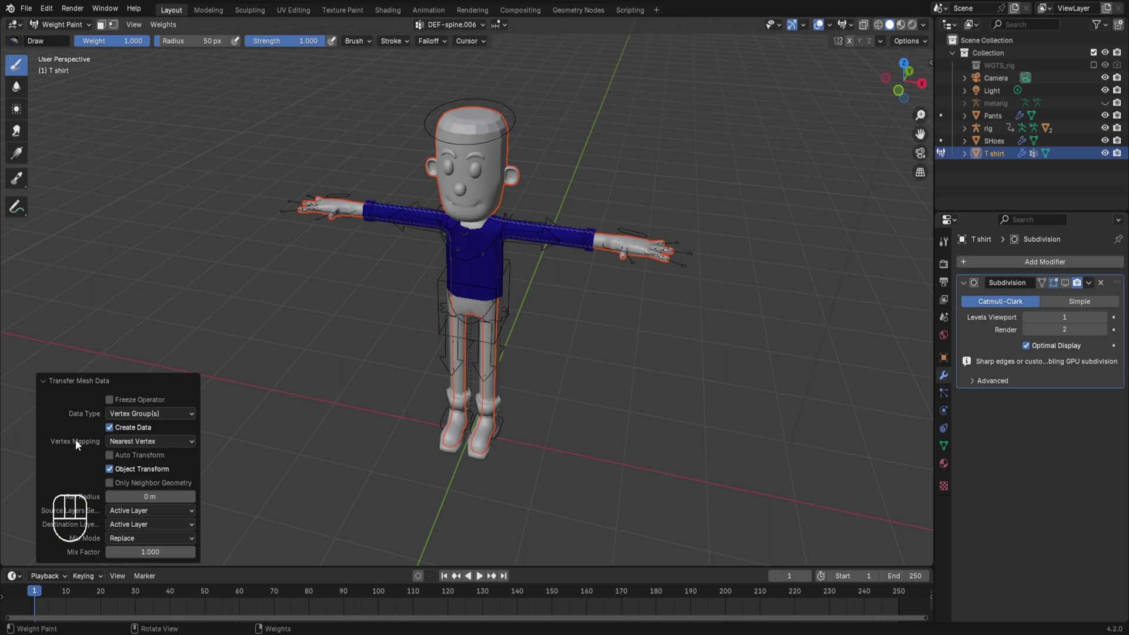
click(109, 442)
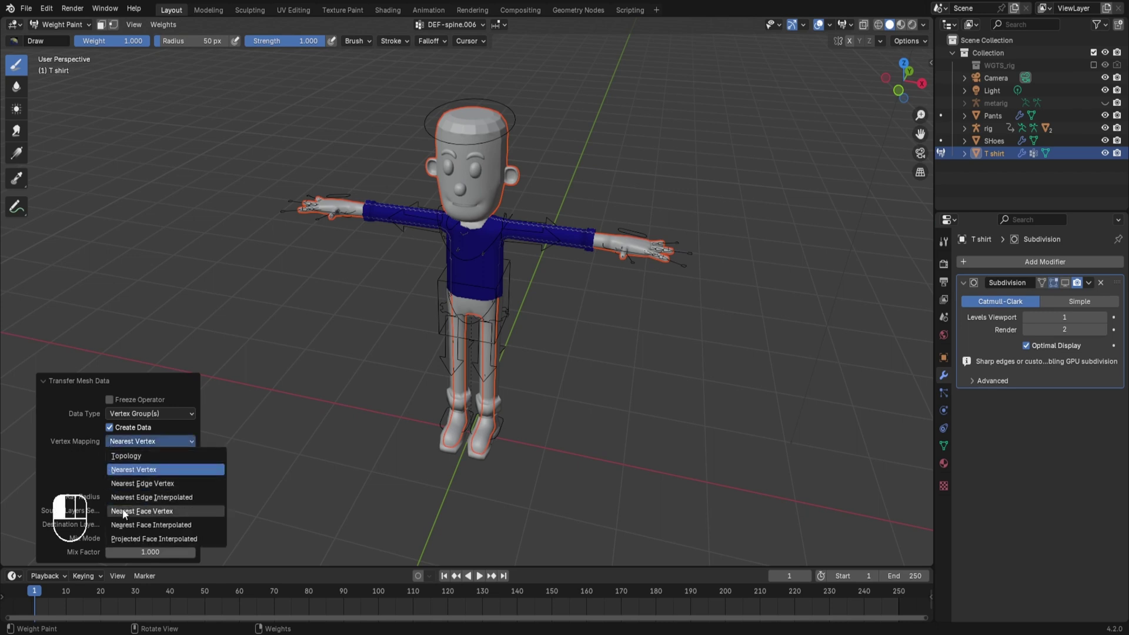
click(125, 525)
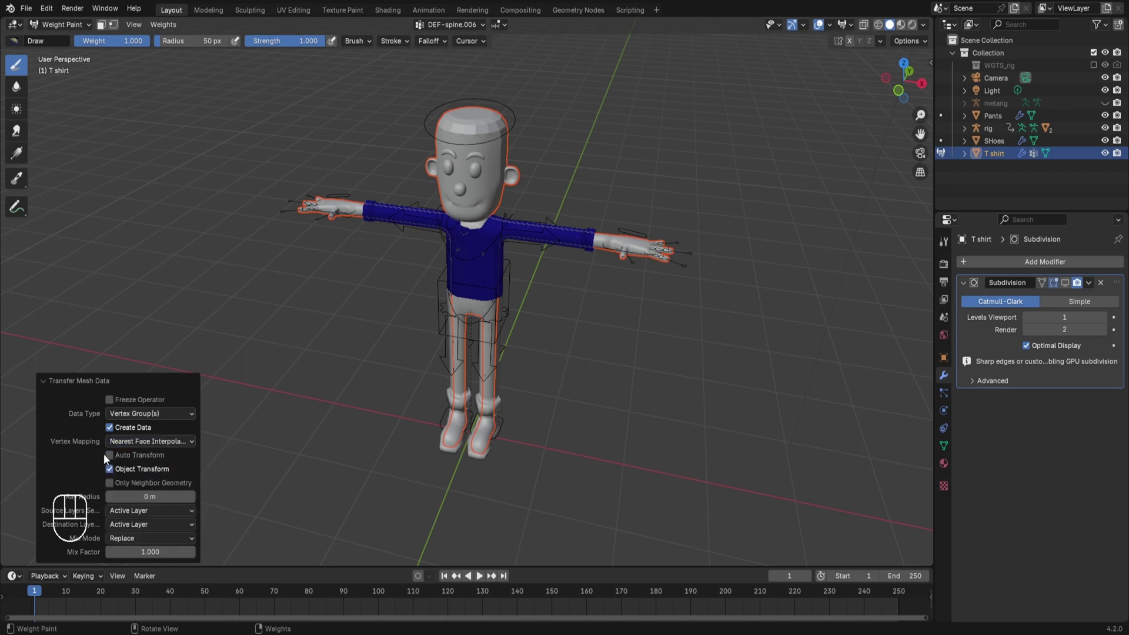
click(125, 511)
click(123, 535)
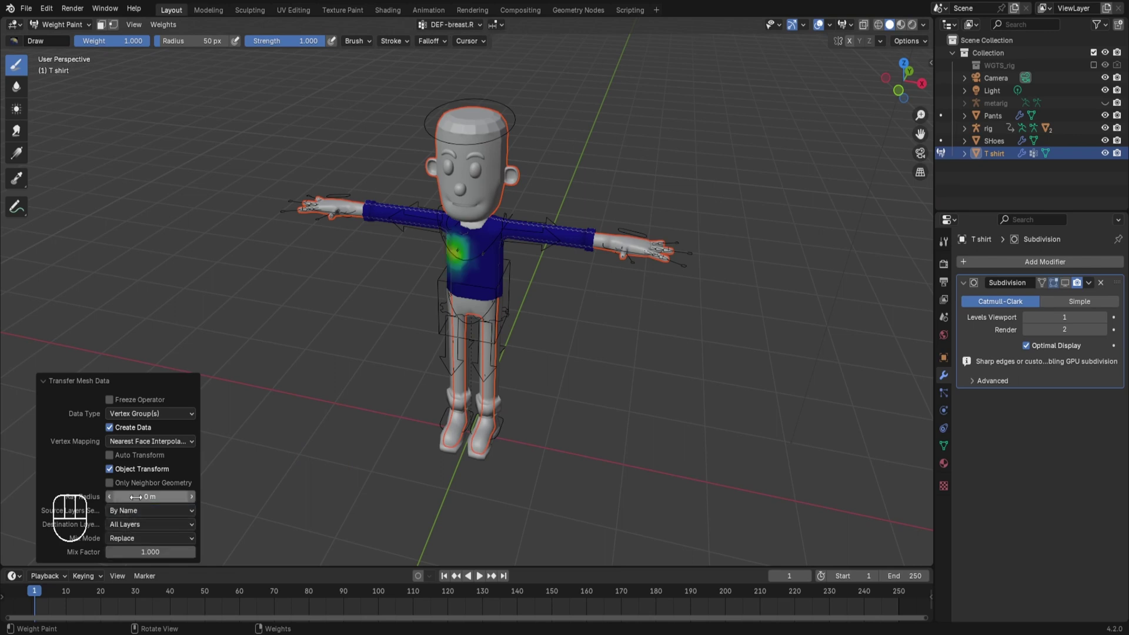
click(136, 497)
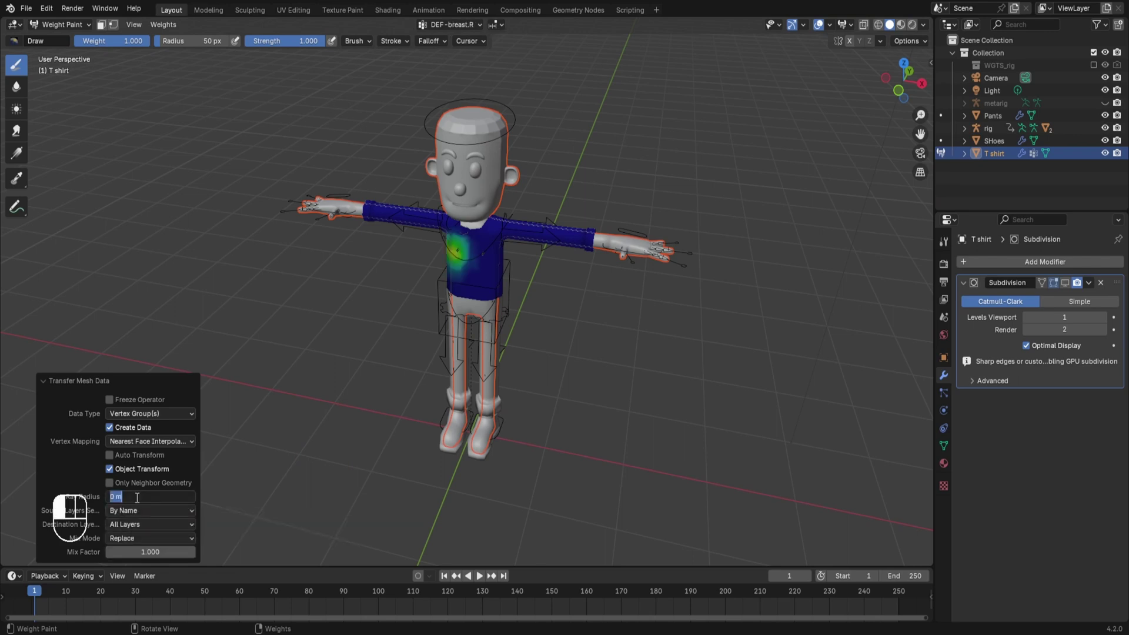
text(5)
key(Return)
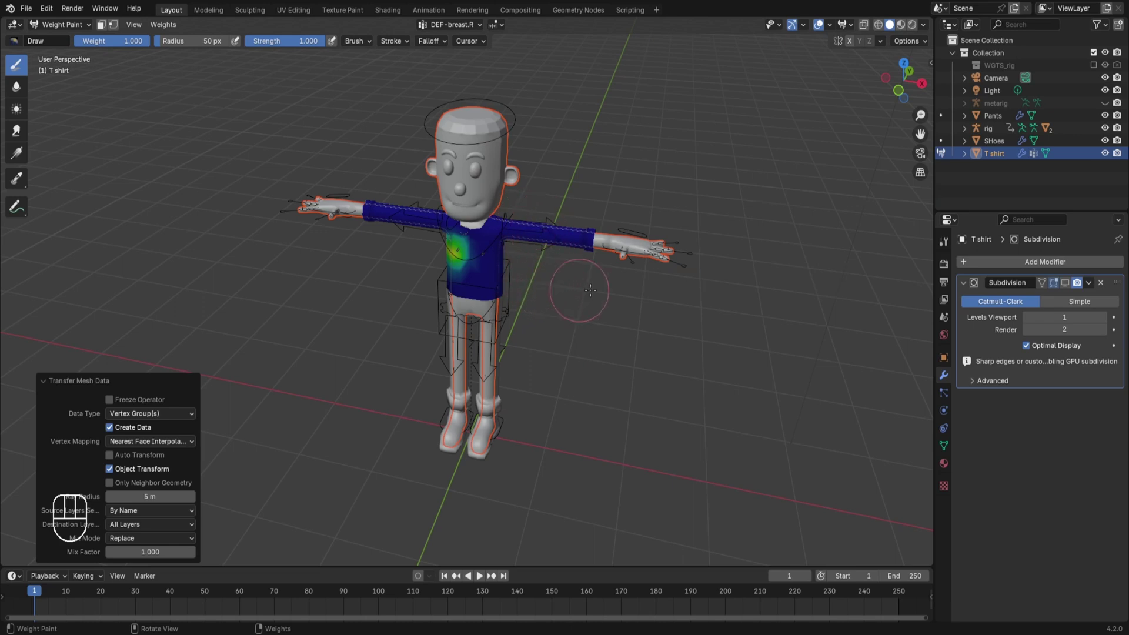
Step: Add an Armature modifier to the T shirt targeting rig and place it above the Subdivision modifier
click(1038, 259)
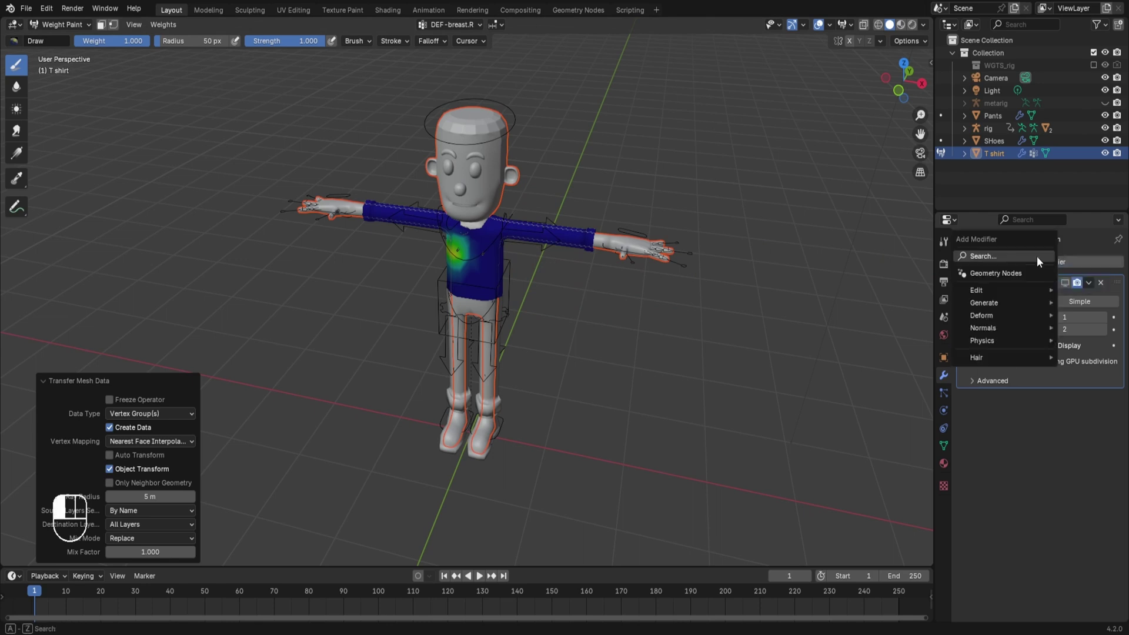
mouse_move(986, 317)
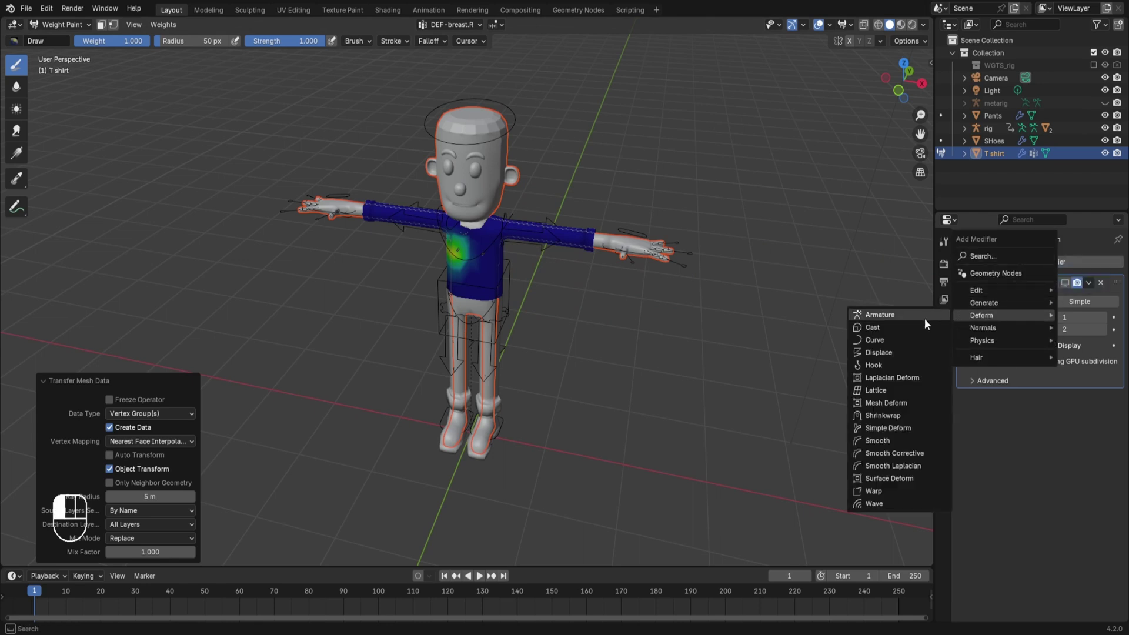
click(882, 316)
click(1040, 416)
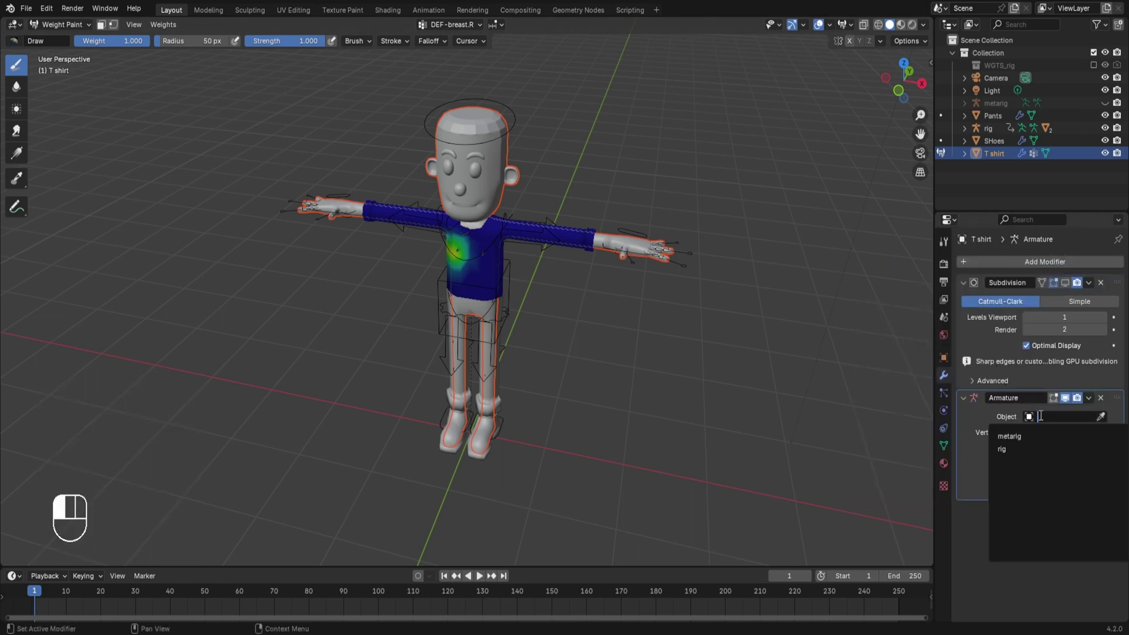
click(1007, 449)
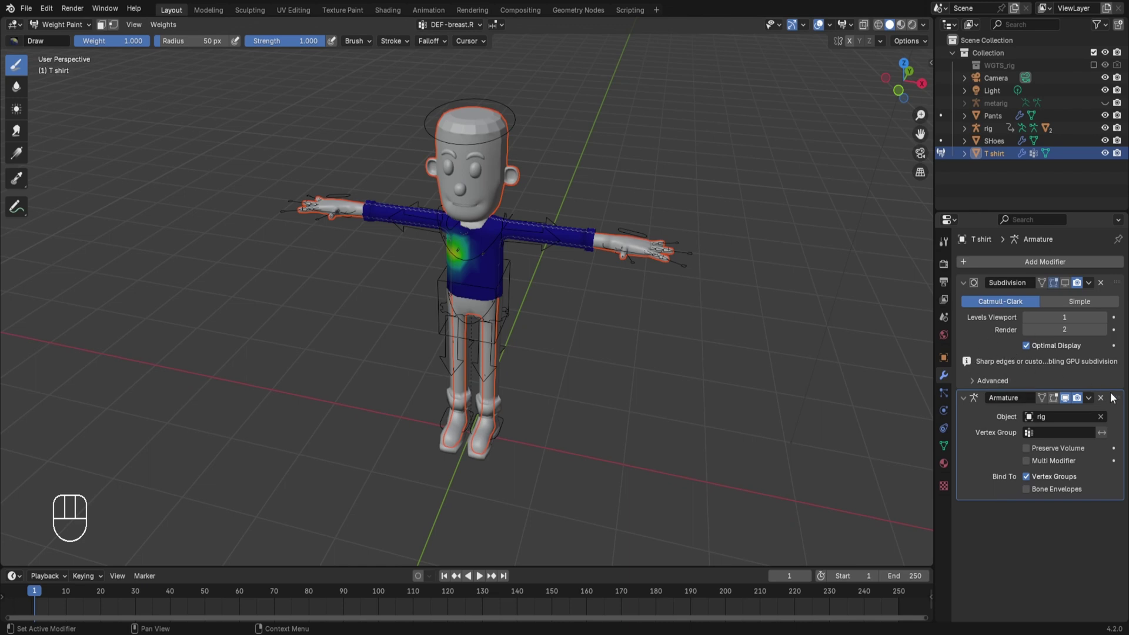
drag(1119, 400, 1120, 282)
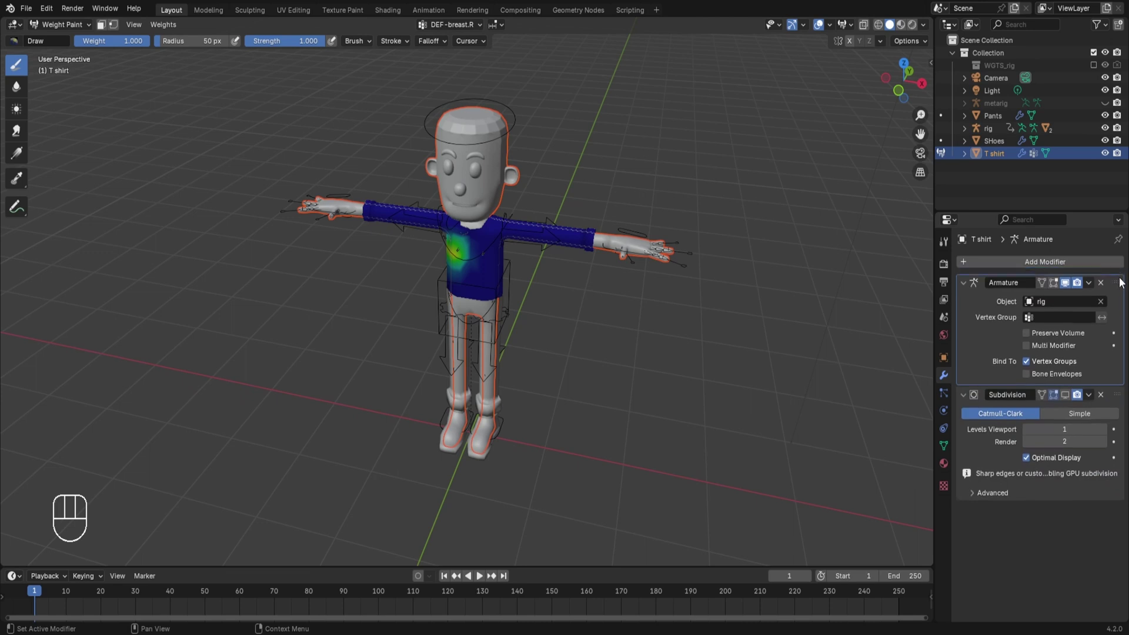
Step: Put the rig in Pose Mode and move the left hand's IK control down toward the hip to test the T shirt's sleeve
scroll(656, 388, down, 1)
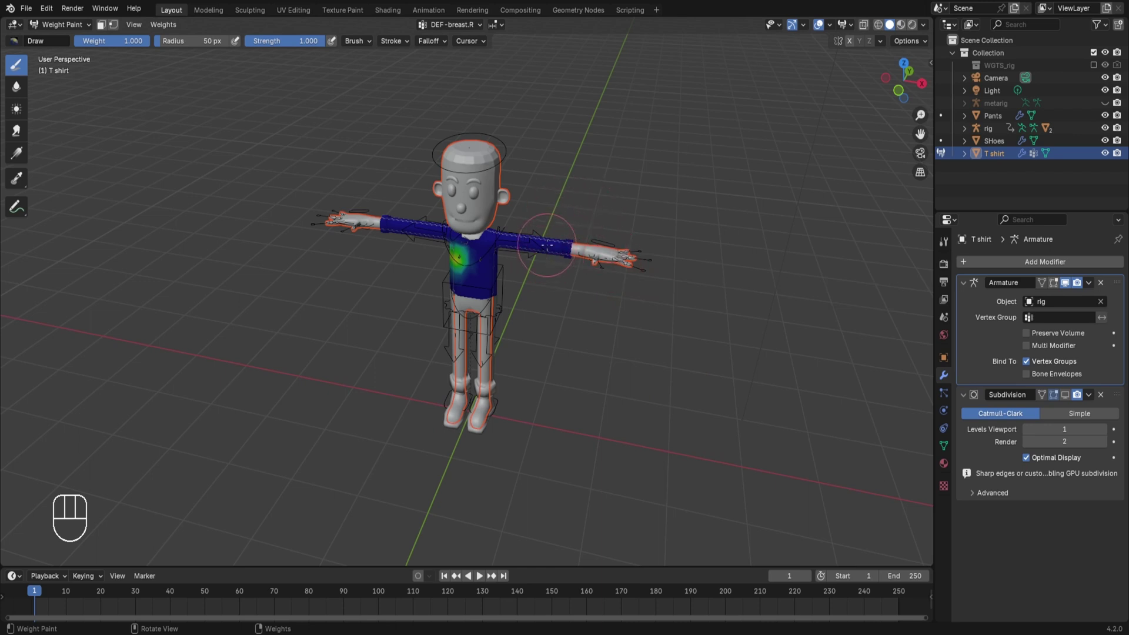
key(ctrl+Tab)
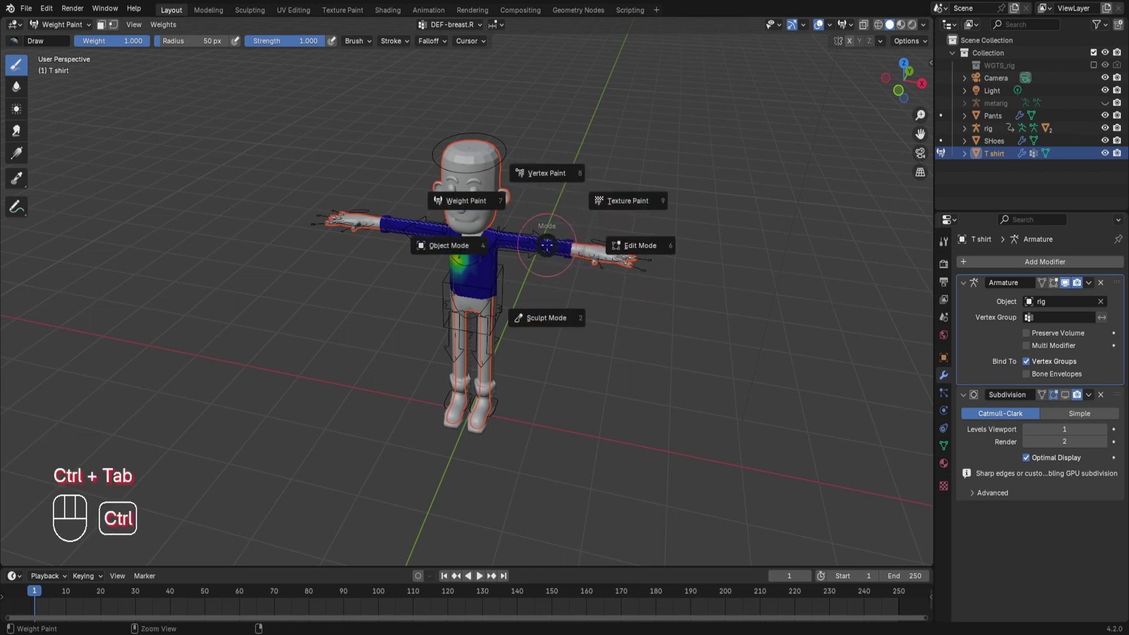
click(479, 183)
click(496, 142)
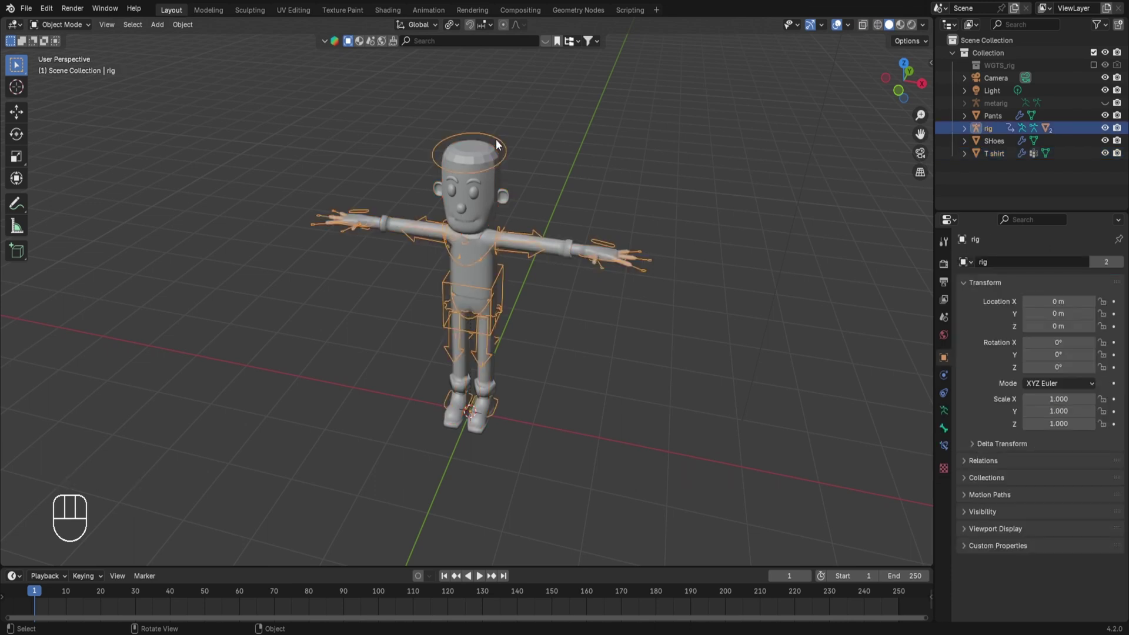
key(ctrl+Tab)
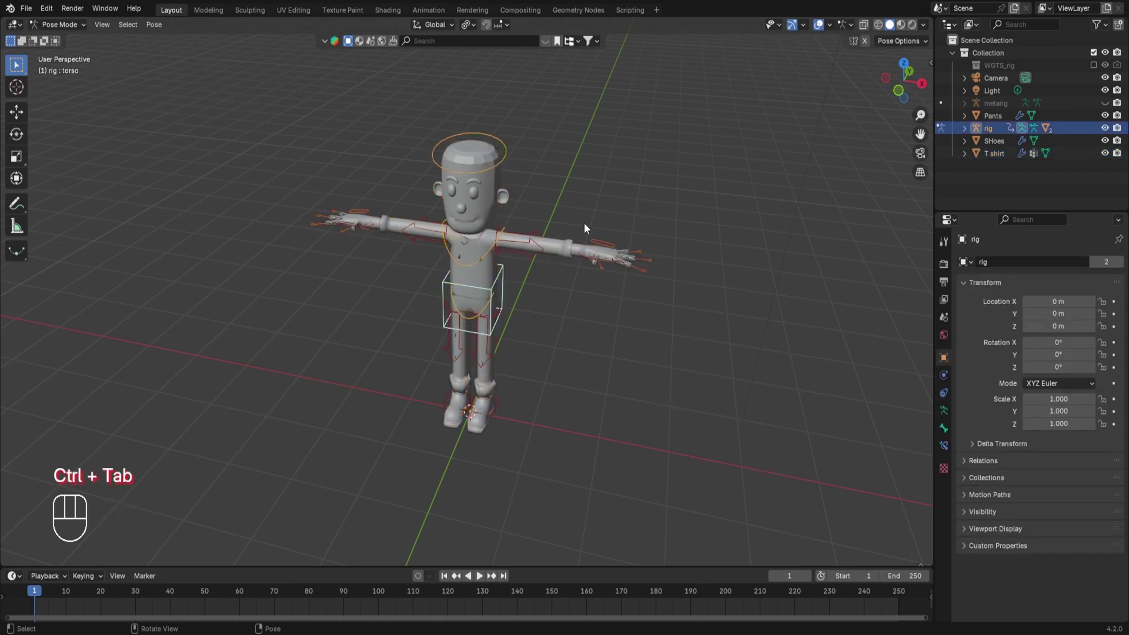
scroll(597, 236, up, 3)
click(679, 223)
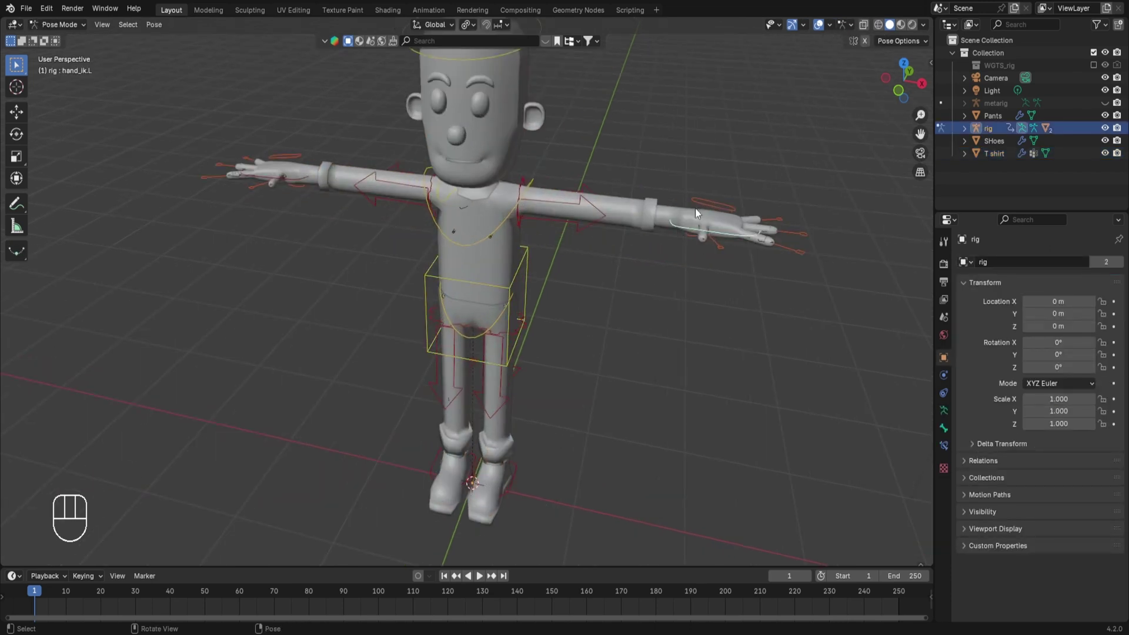
key(g)
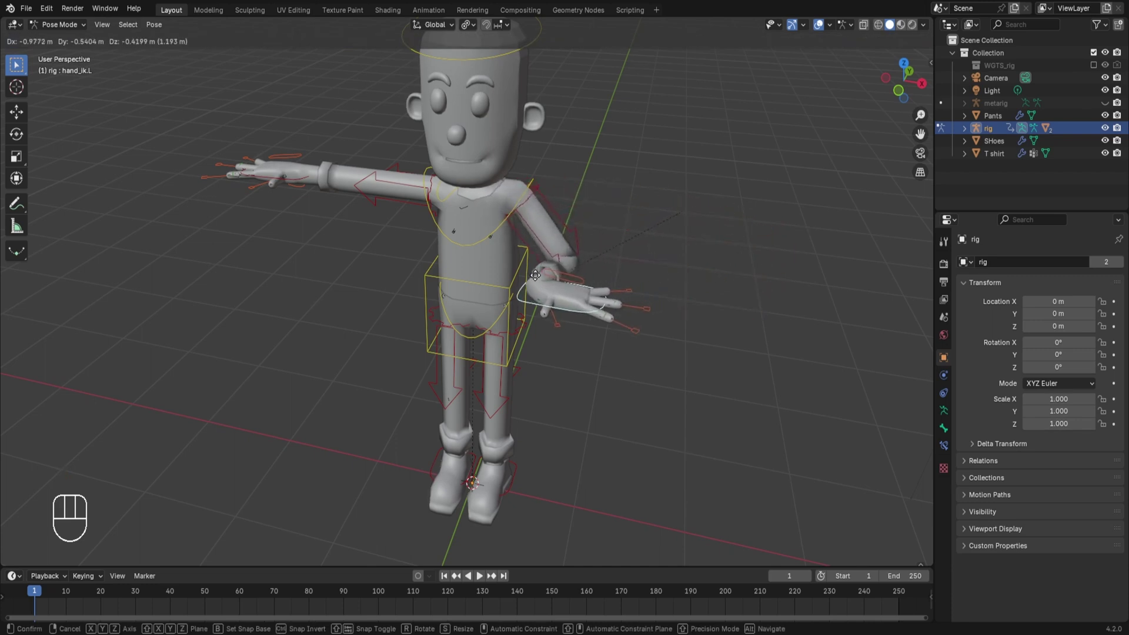
click(569, 292)
Step: Pose the left hand's IK control by rotating it -175° about global Z, moving it about 0.73 m outward and rotating it 85.9° about Z
key(r)
key(z)
key(Escape)
key(g)
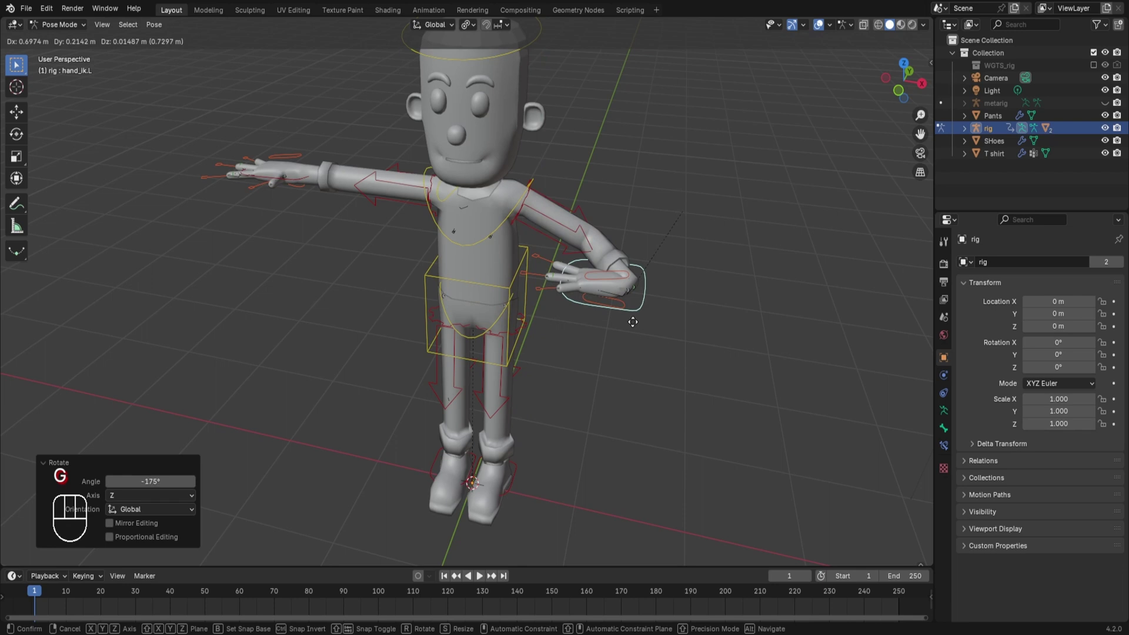
click(650, 232)
key(r)
key(z)
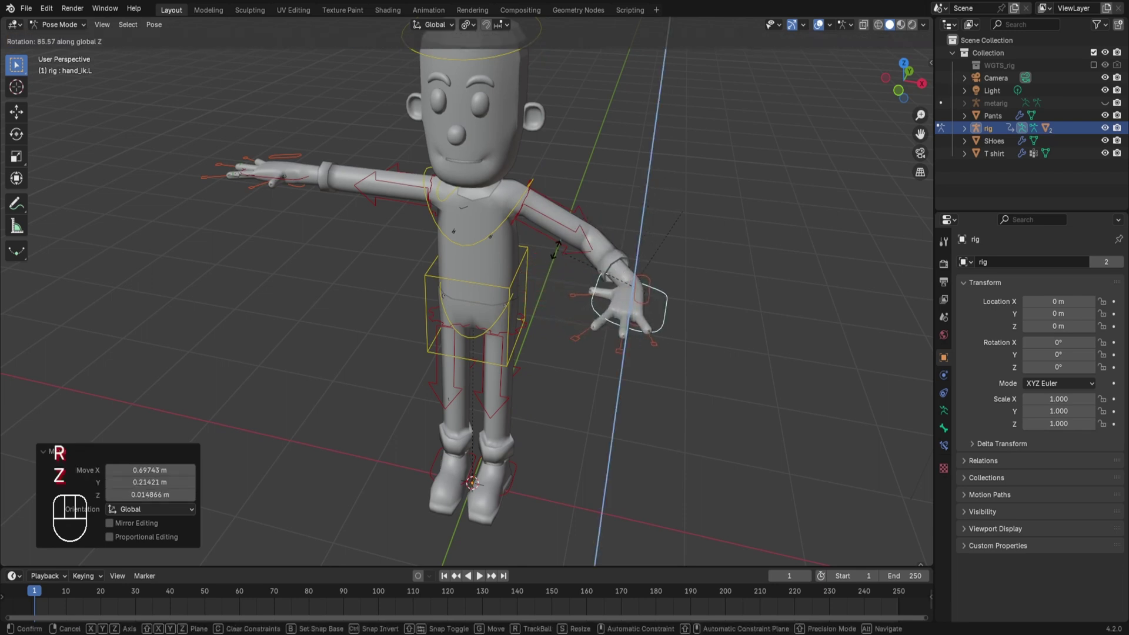
click(556, 249)
mouse_move(802, 344)
middle_down()
mouse_move(697, 339)
mouse_move(633, 319)
mouse_move(556, 326)
mouse_move(709, 339)
mouse_move(792, 330)
middle_up()
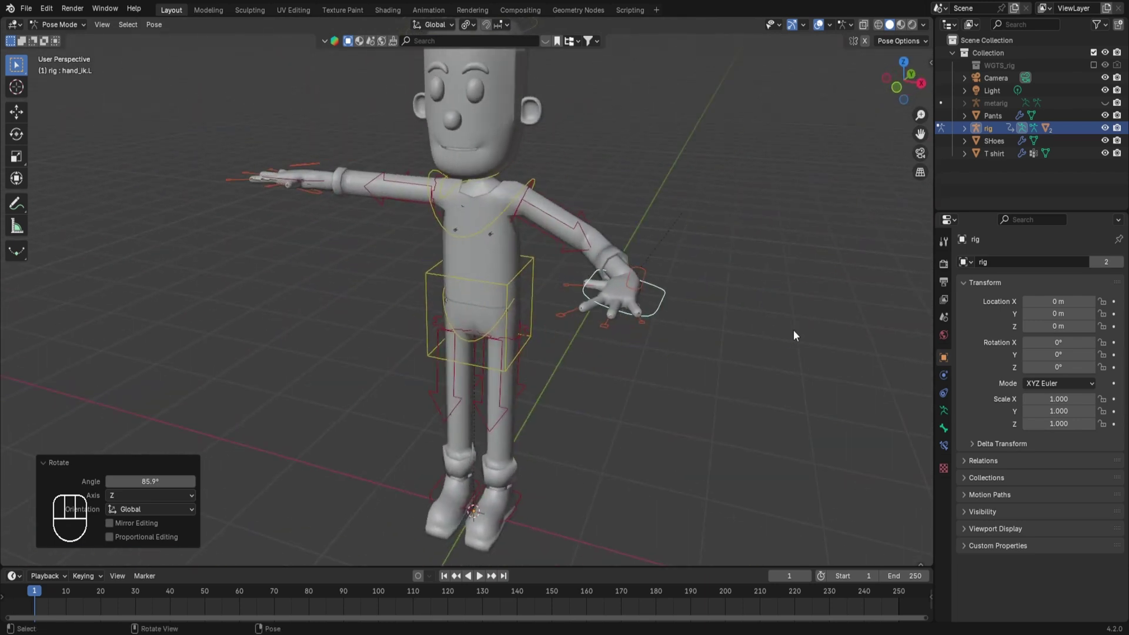
Step: Return to Object Mode and turn on the viewport display of the T shirt's Subdivision modifier
key(ctrl+Tab)
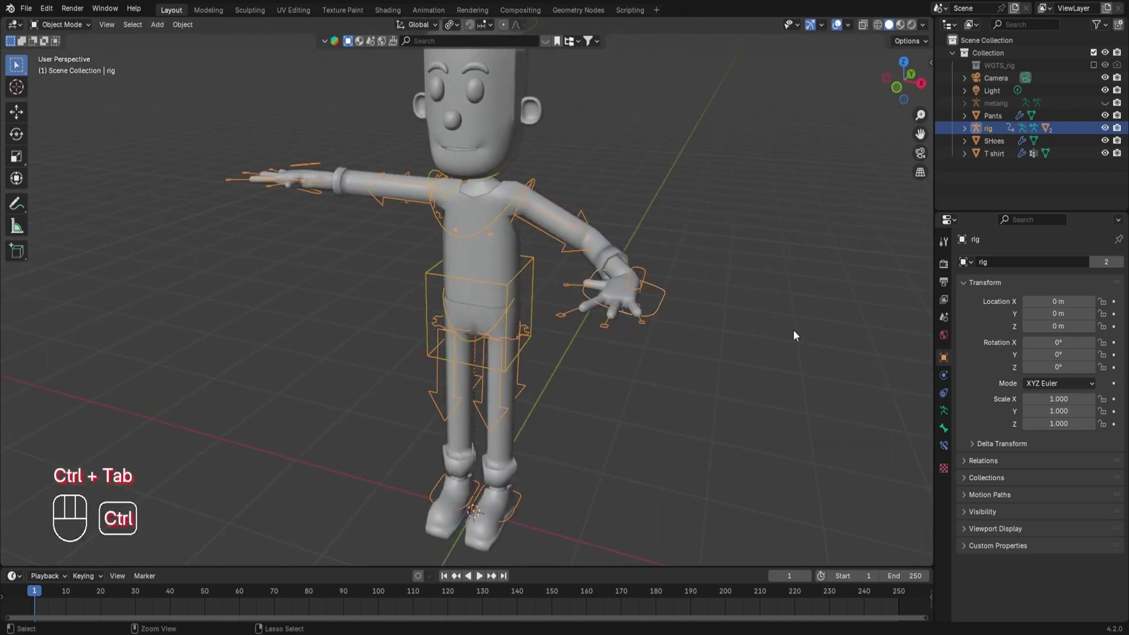
click(611, 249)
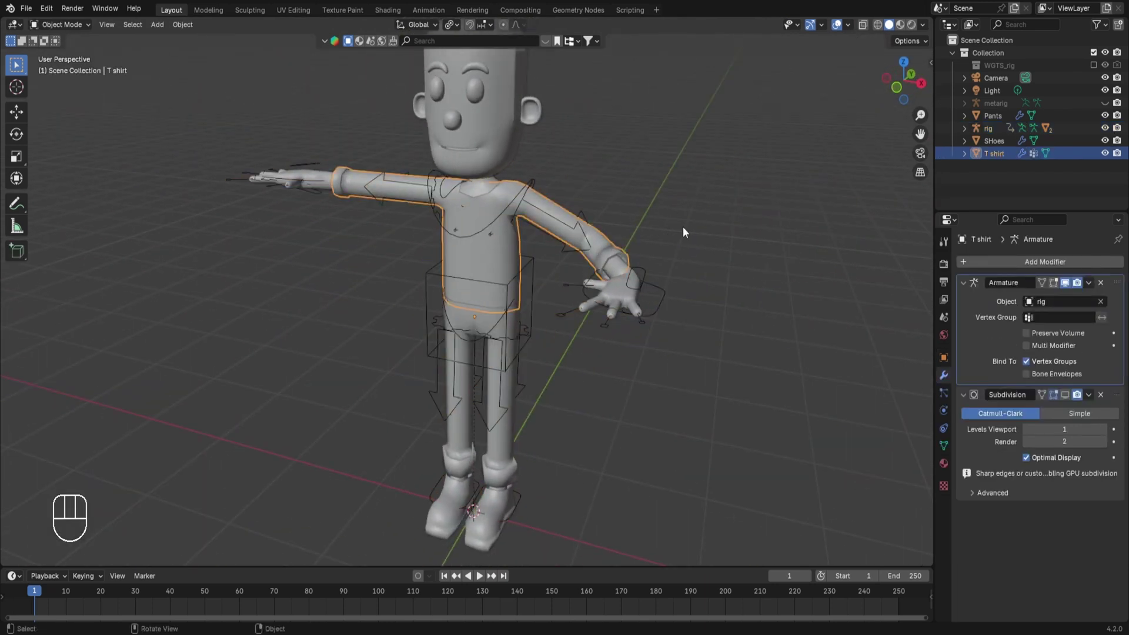
click(1063, 396)
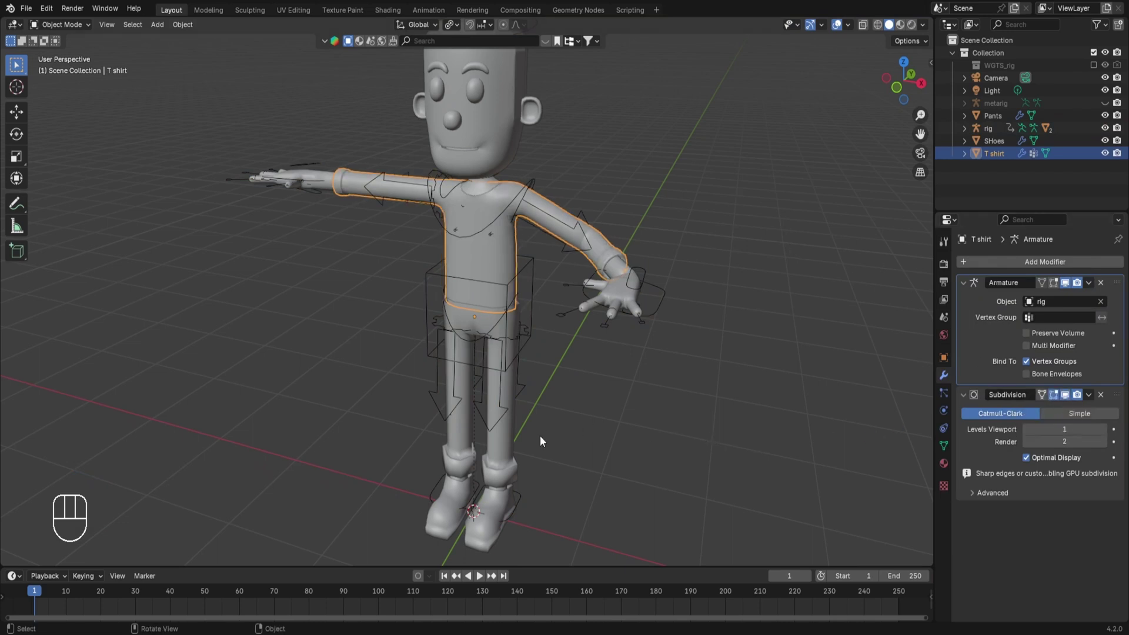
Step: Select the Body followed by the Pants, switch to Weight Paint, and transfer the Body's weights to the Pants
click(507, 488)
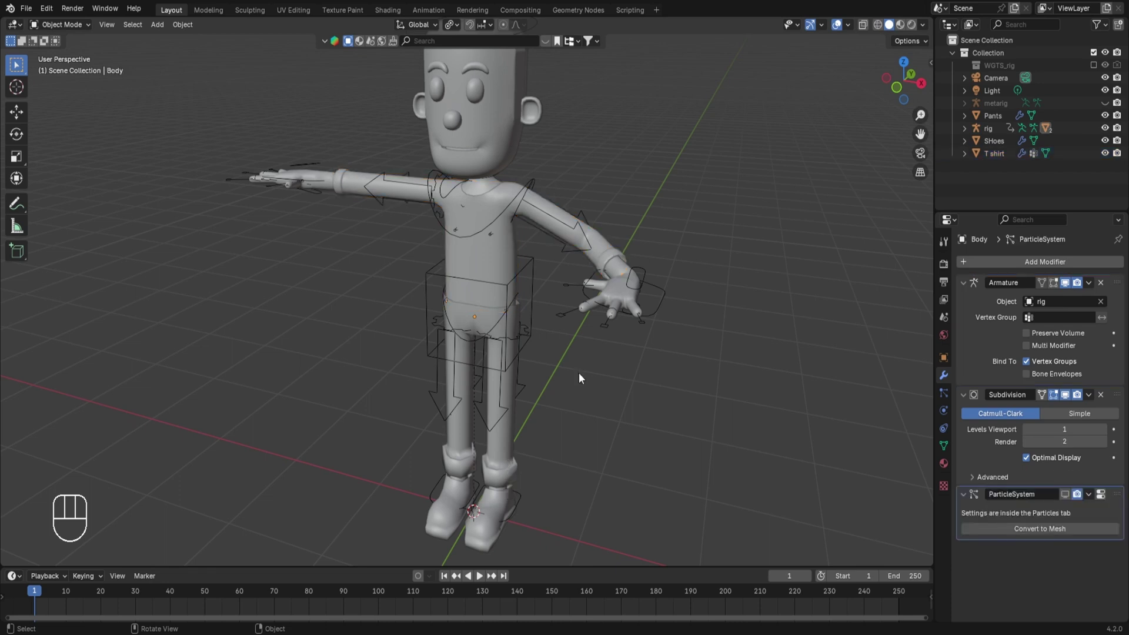
click(482, 90)
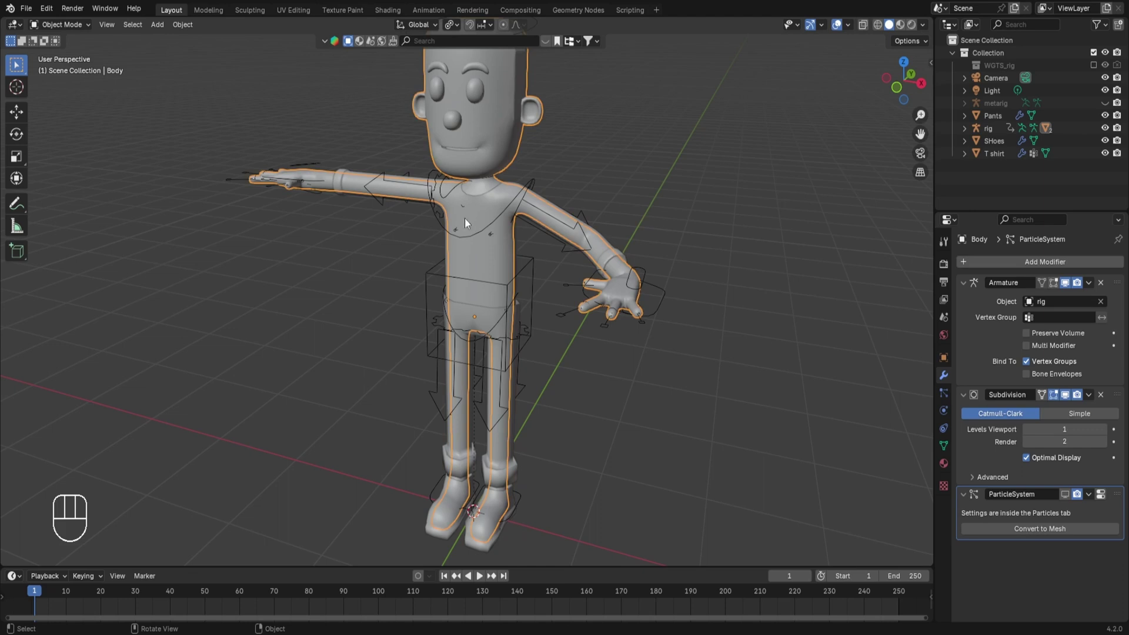
shift+click(485, 314)
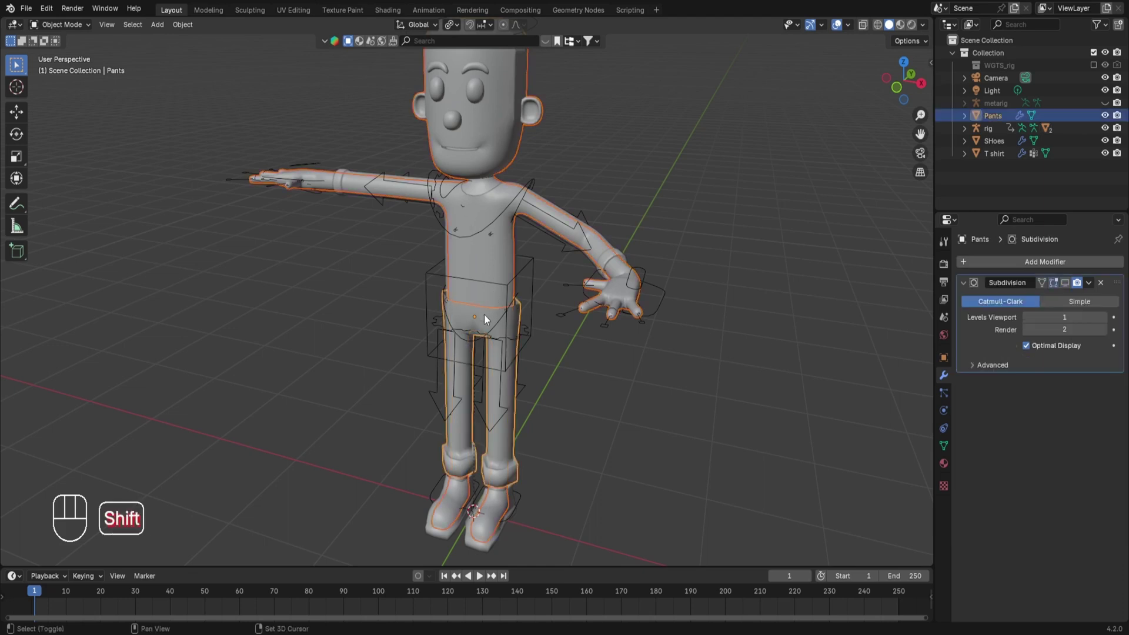
key(ctrl+Tab)
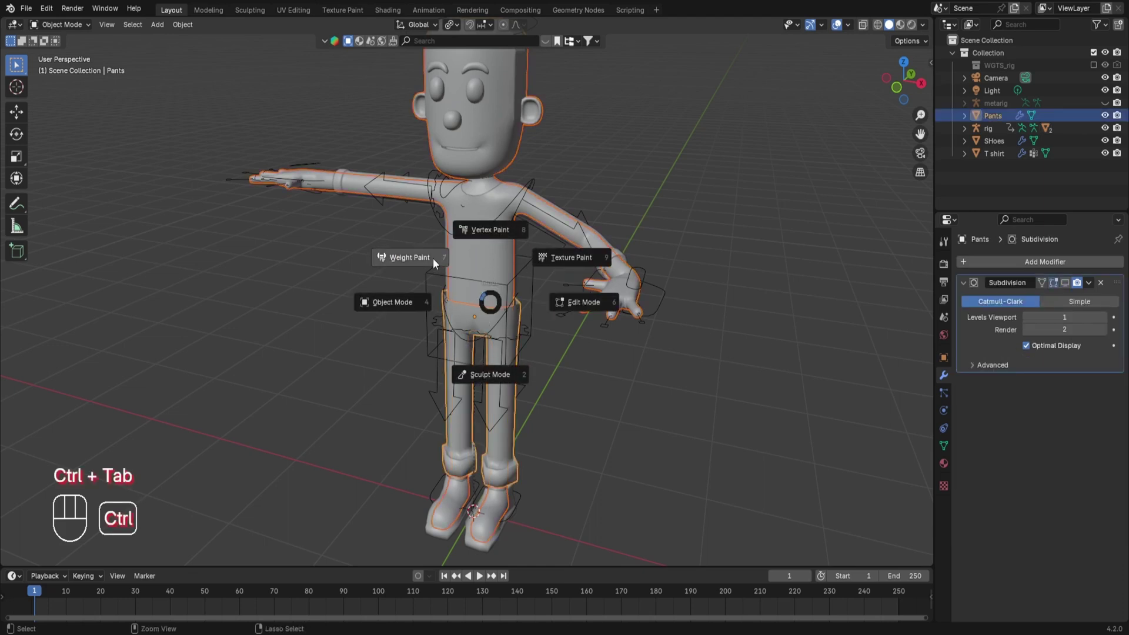
click(164, 24)
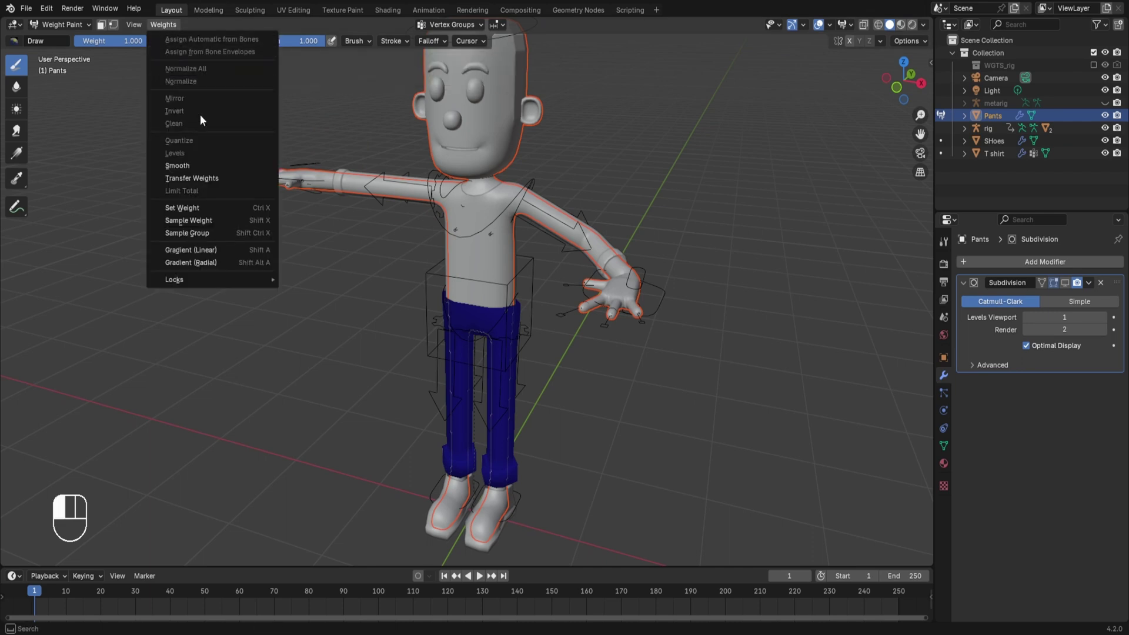
click(205, 179)
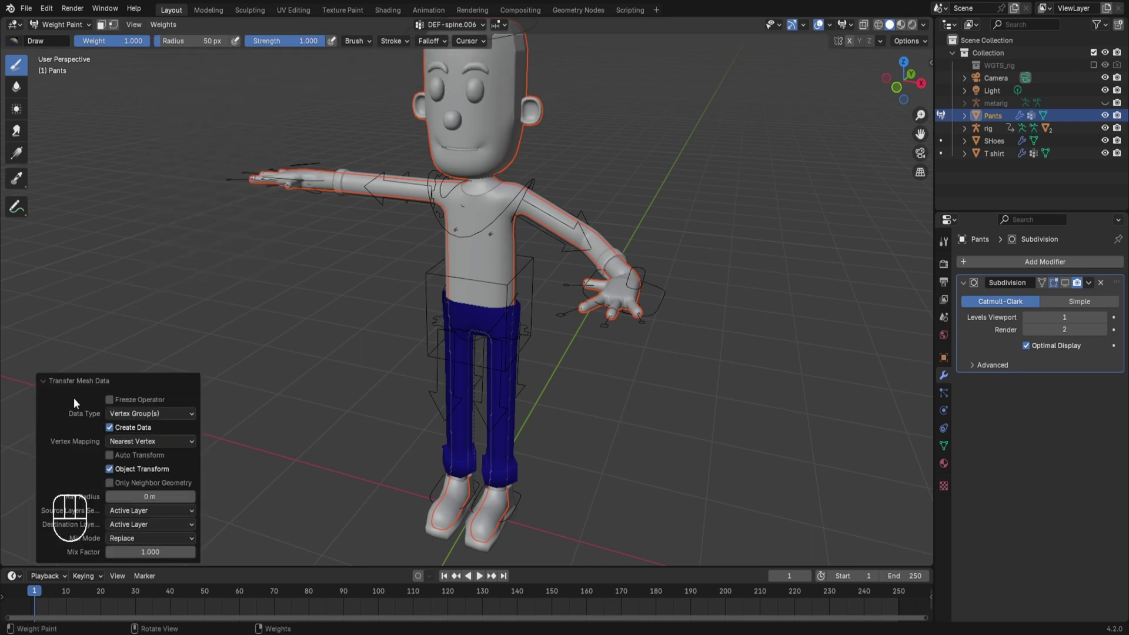
Step: Set the weight transfer to Nearest Face Interpolated vertex mapping, a 5 m ray radius and By Name source layers
click(125, 442)
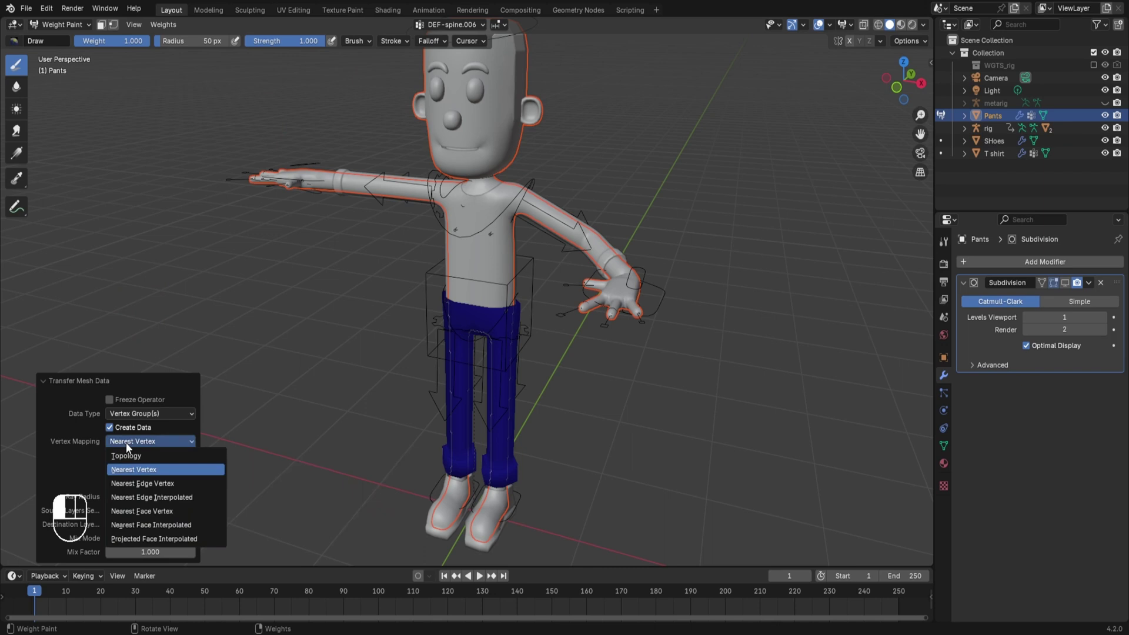
click(139, 524)
click(138, 495)
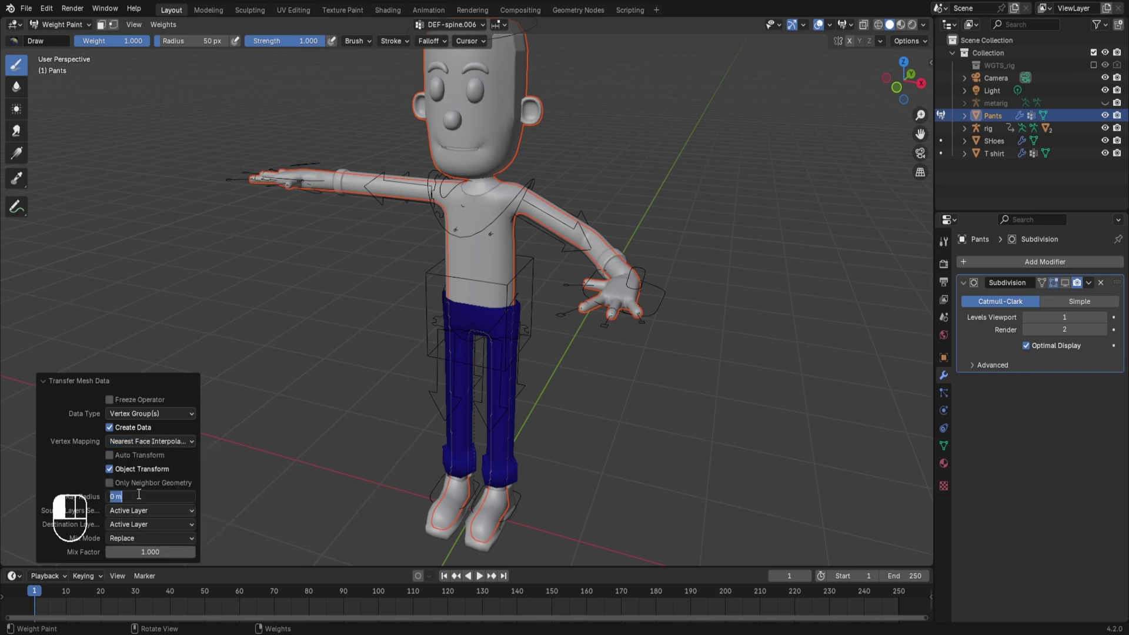
text(5)
key(Return)
click(135, 510)
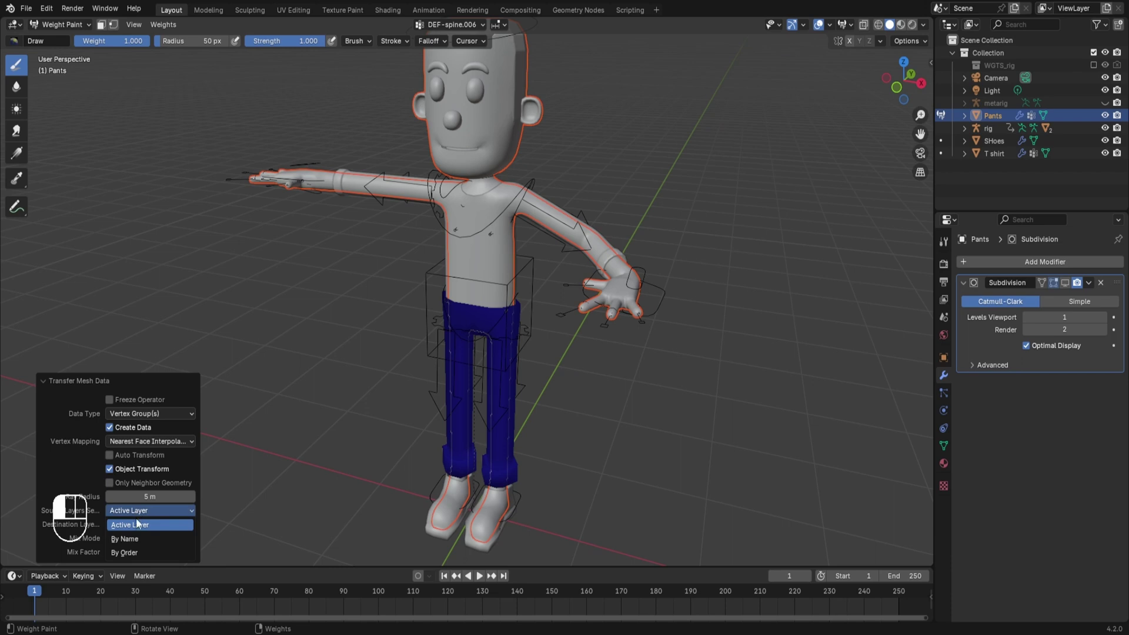
click(129, 538)
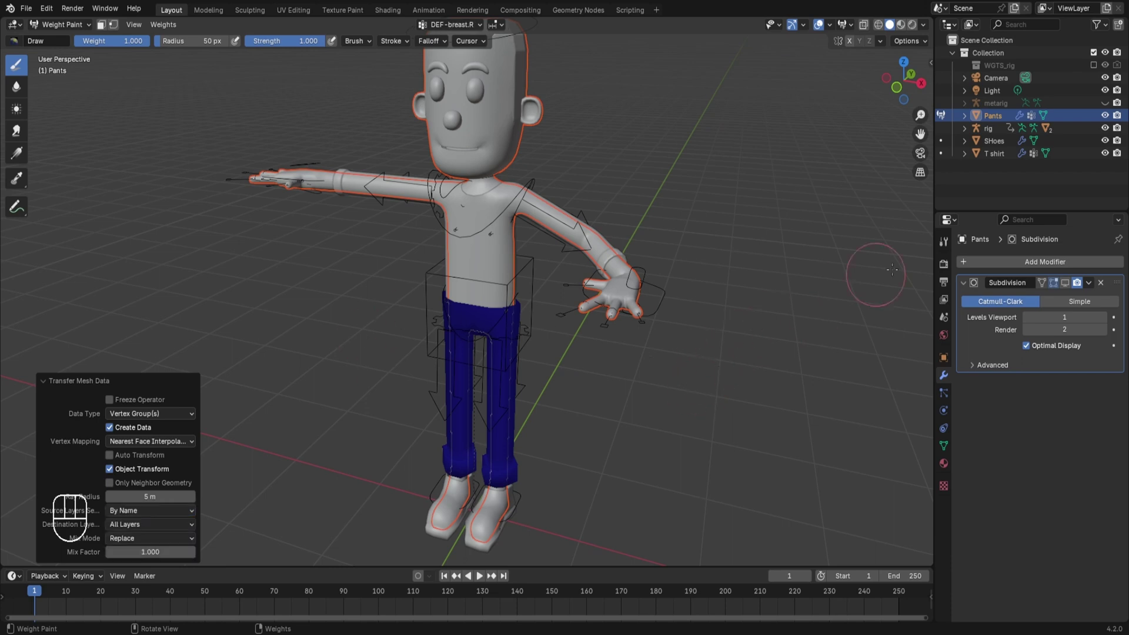
Step: Add an Armature modifier targeting rig to the Pants above the Subdivision modifier, and return to Object Mode
click(997, 258)
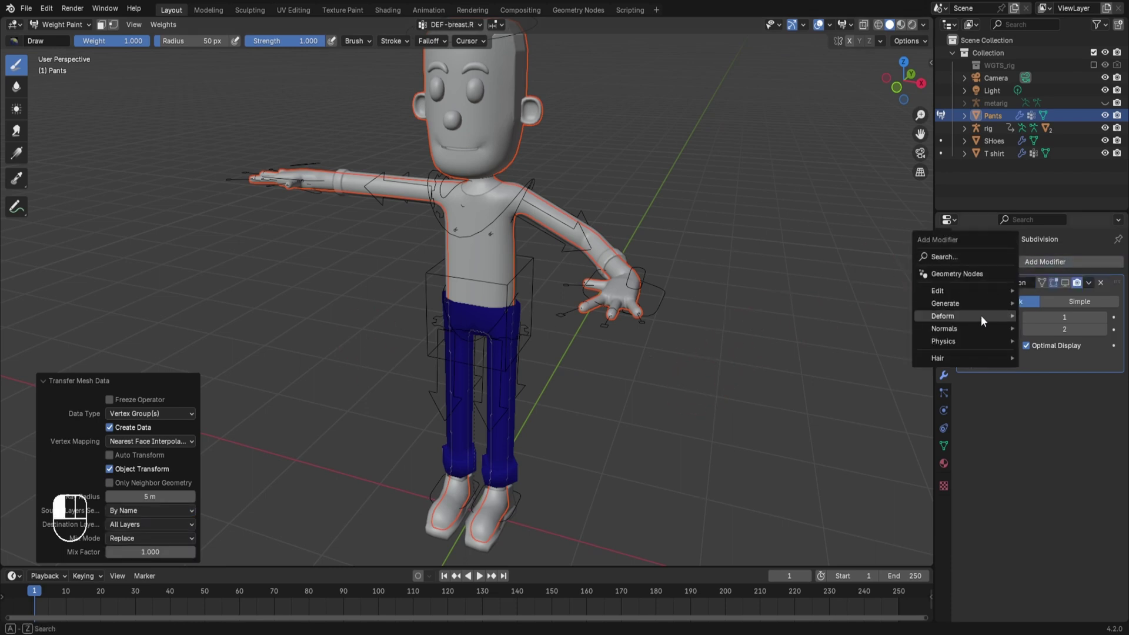
mouse_move(1006, 312)
click(1052, 315)
click(1062, 400)
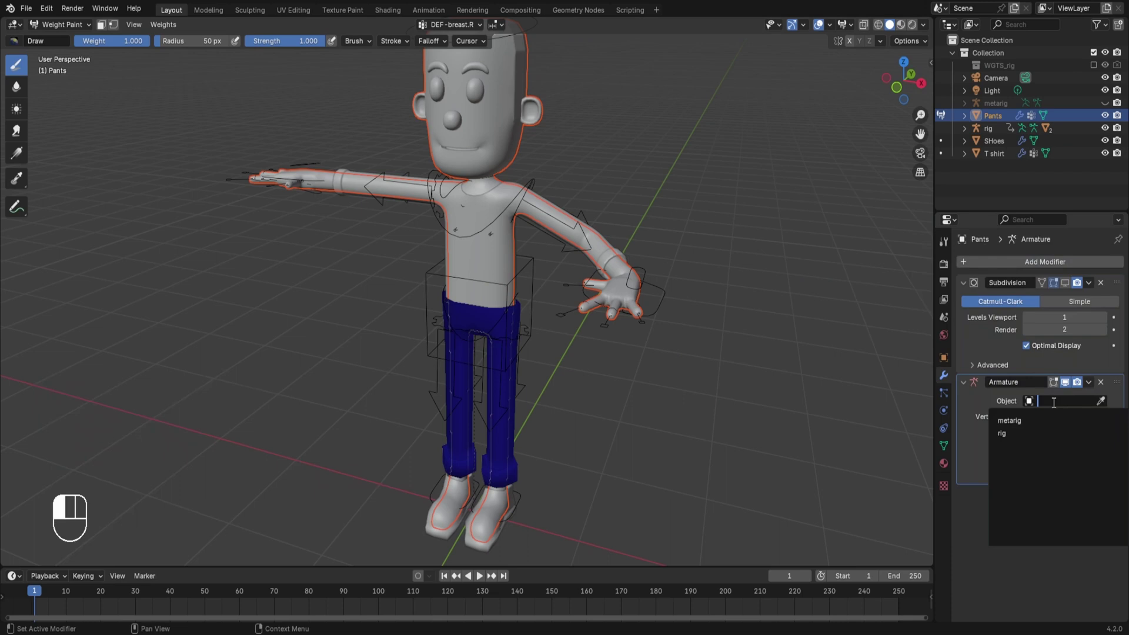
click(1005, 432)
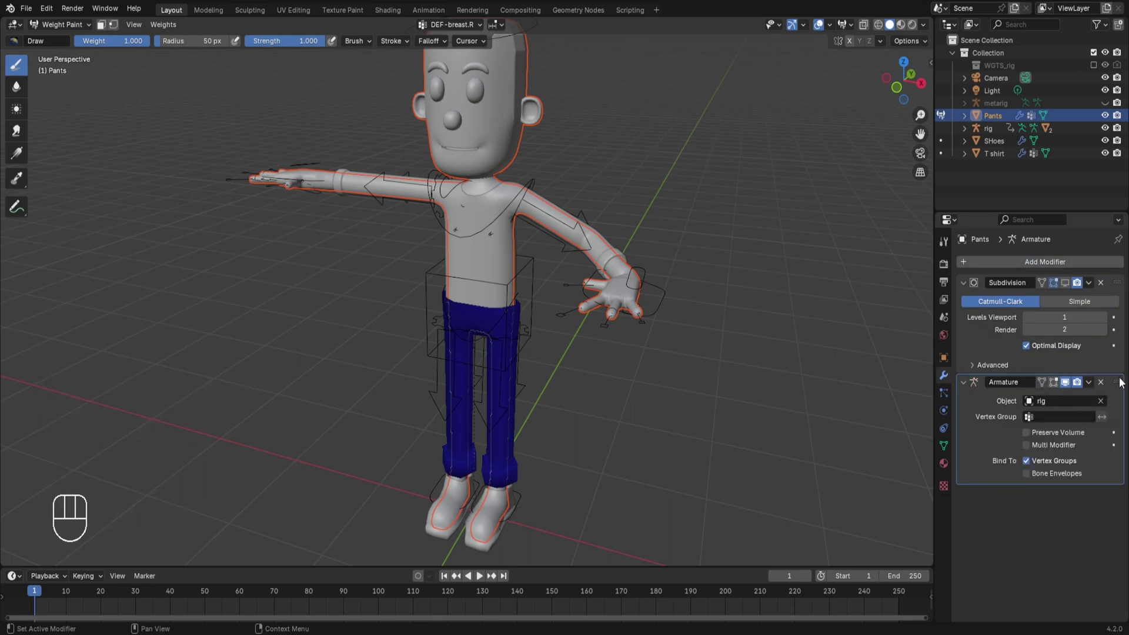
drag(1120, 382, 1119, 284)
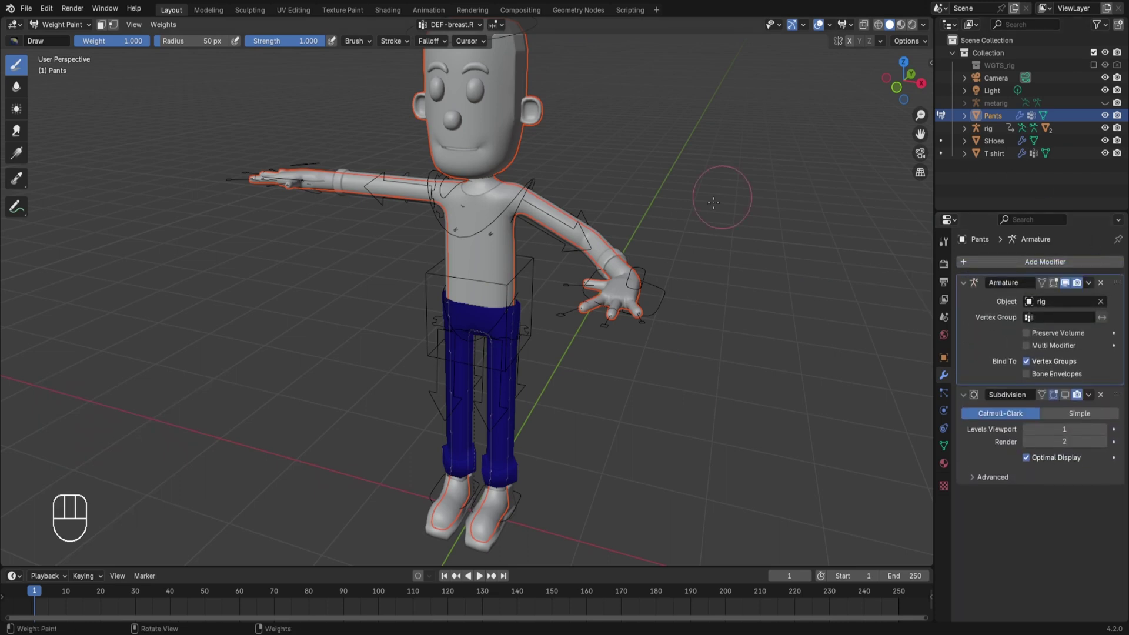
key(ctrl+Tab)
click(606, 203)
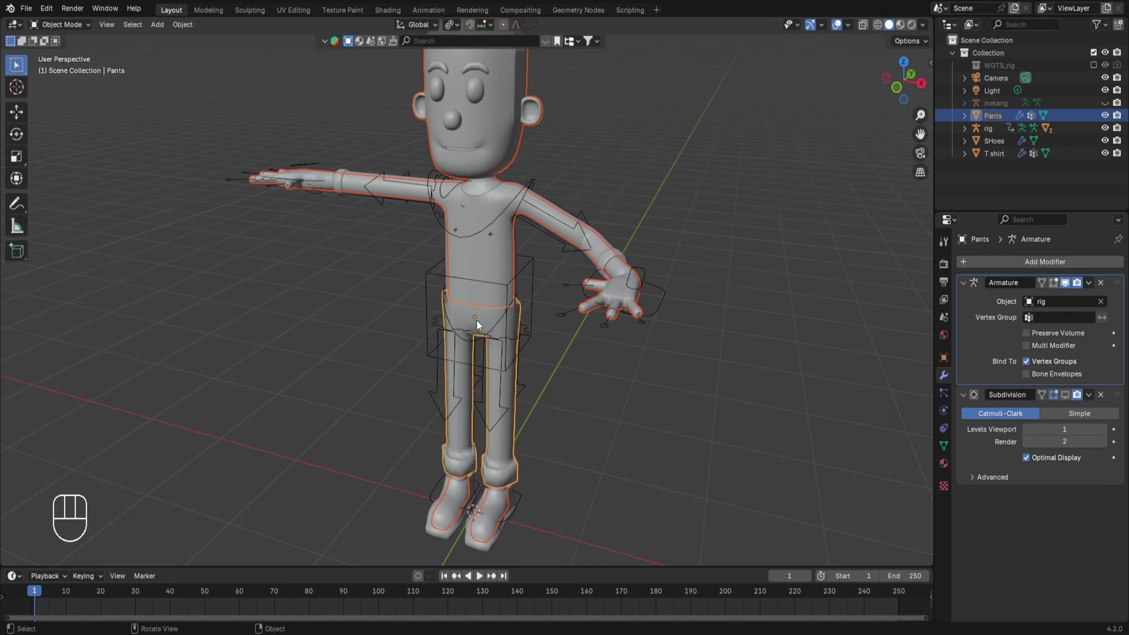
Step: Put the rig in Pose Mode, lift the left foot's IK control about 0.8 m up and outward, and rotate it -66.1° about the view axis
click(542, 191)
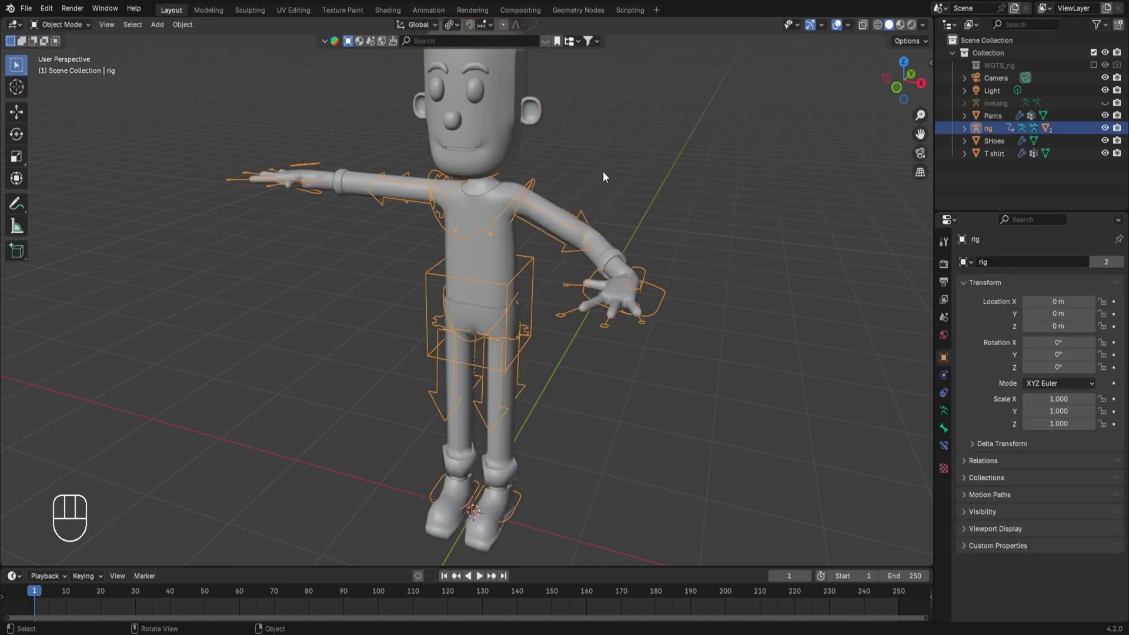
key(ctrl+Tab)
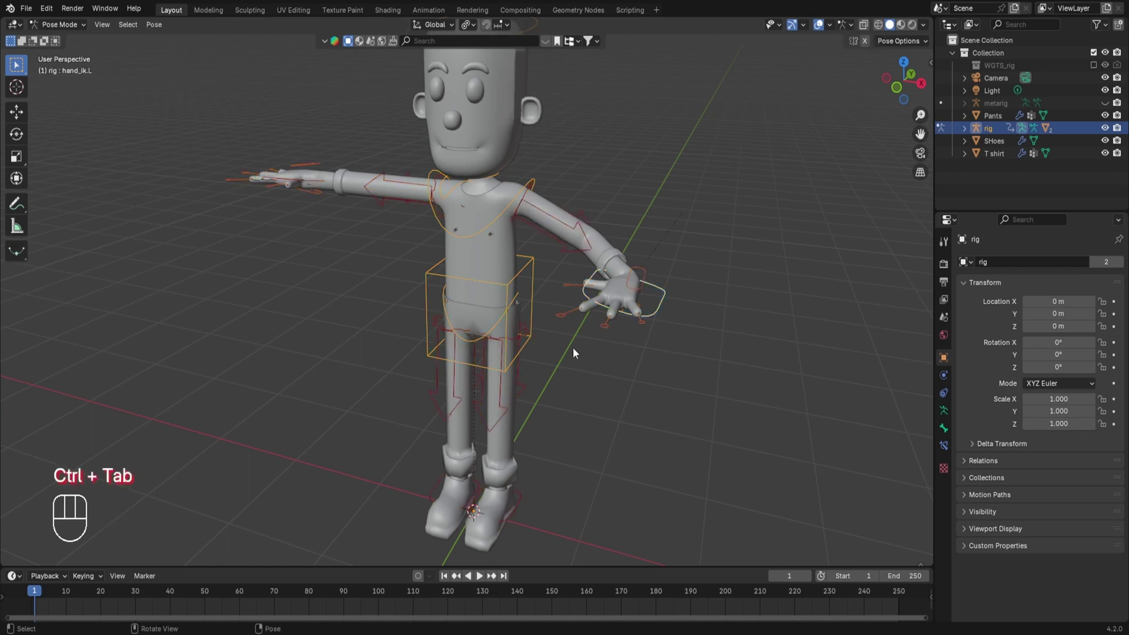
click(515, 509)
key(g)
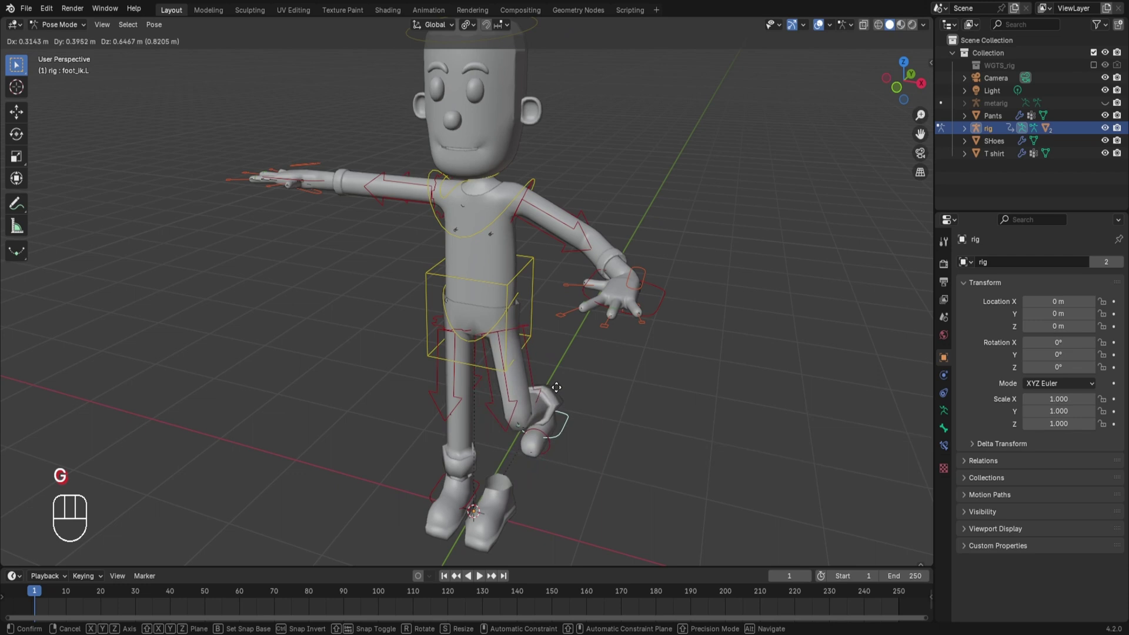
click(559, 393)
key(r)
click(650, 407)
Step: Raise the right foot's IK control about 0.57 m and move it about -0.22 m along X to test the Pants
middle_drag(579, 461, 560, 379)
ctrl+middle_drag(558, 323, 436, 516)
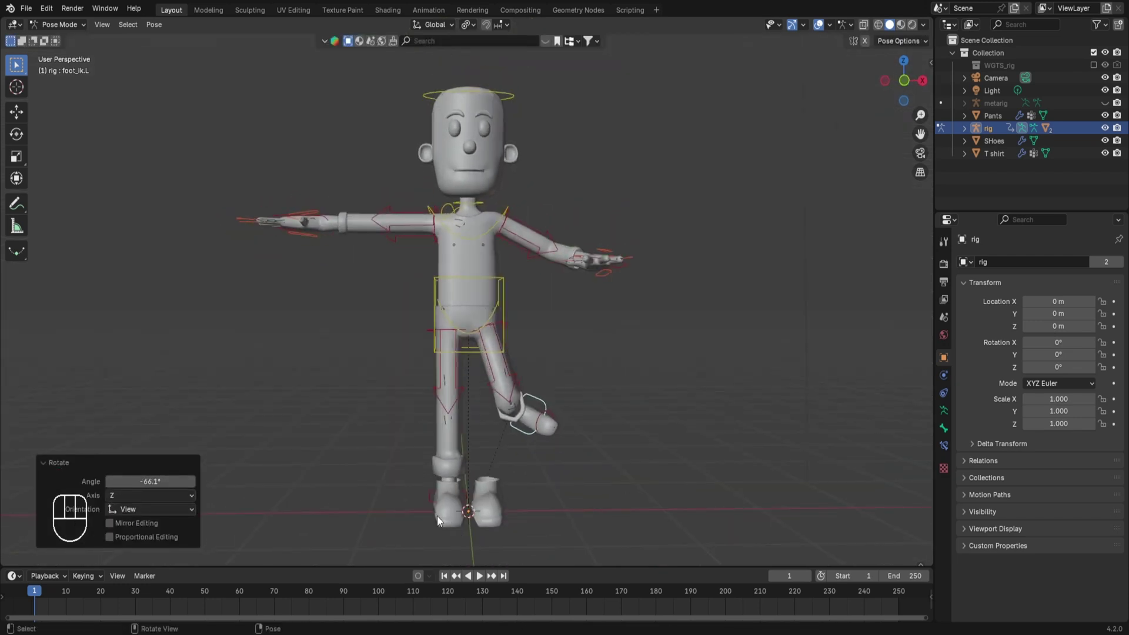
click(446, 499)
key(g)
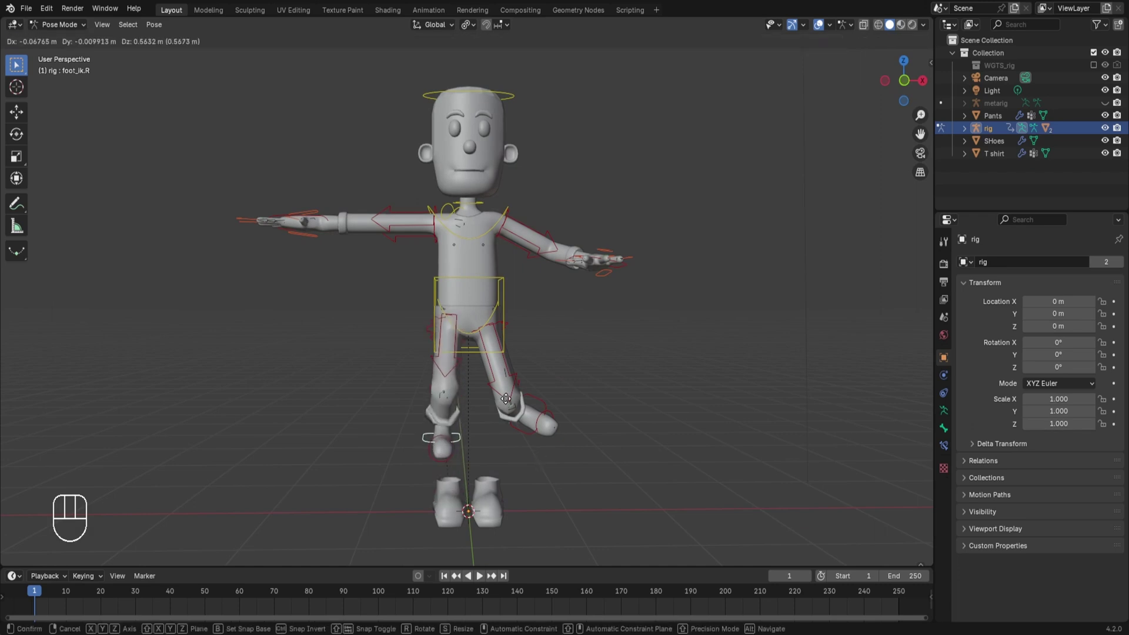
key(x)
click(534, 411)
middle_drag(534, 411, 598, 397)
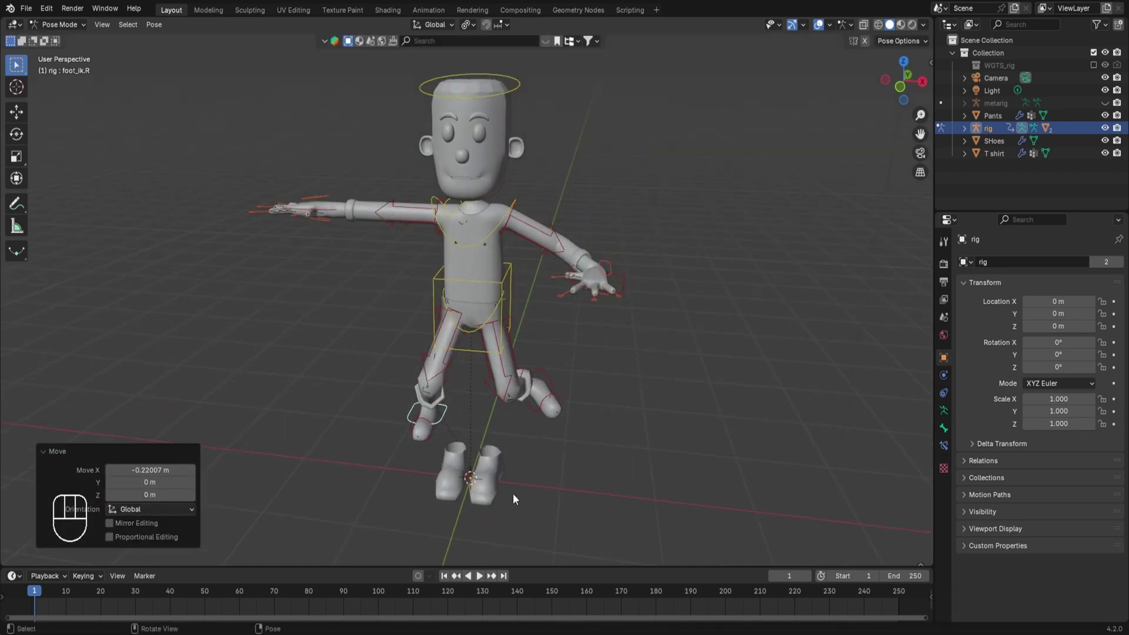
scroll(478, 468, down, 2)
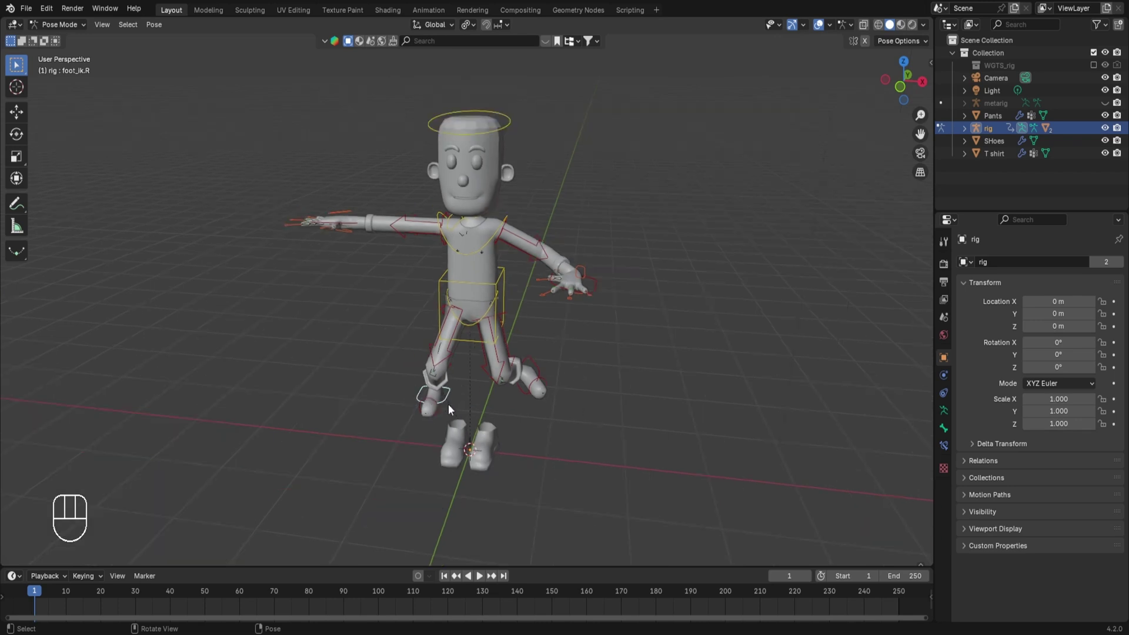
Step: Clear the transforms of both feet's IK controls and return to Object Mode
shift+click(536, 365)
click(160, 27)
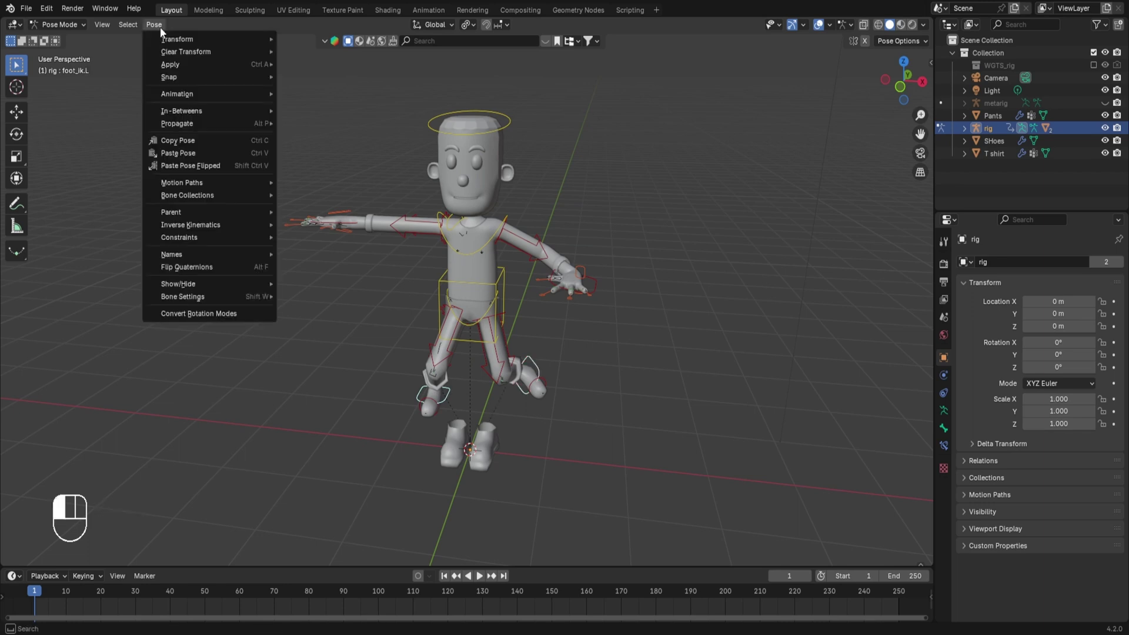
mouse_move(178, 51)
click(308, 55)
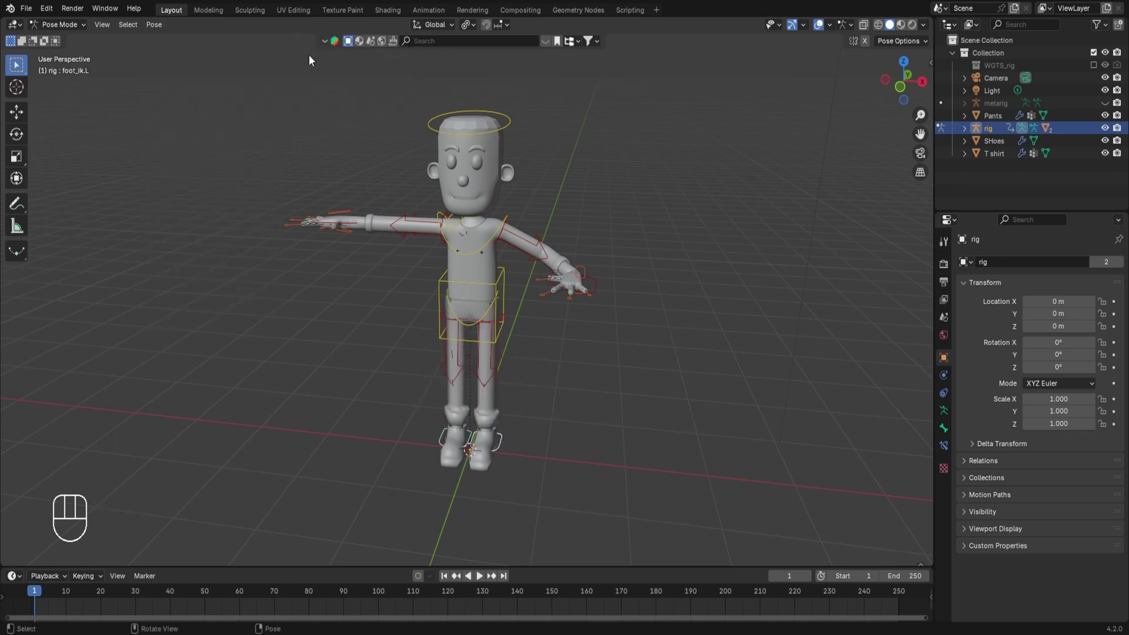
key(ctrl+Tab)
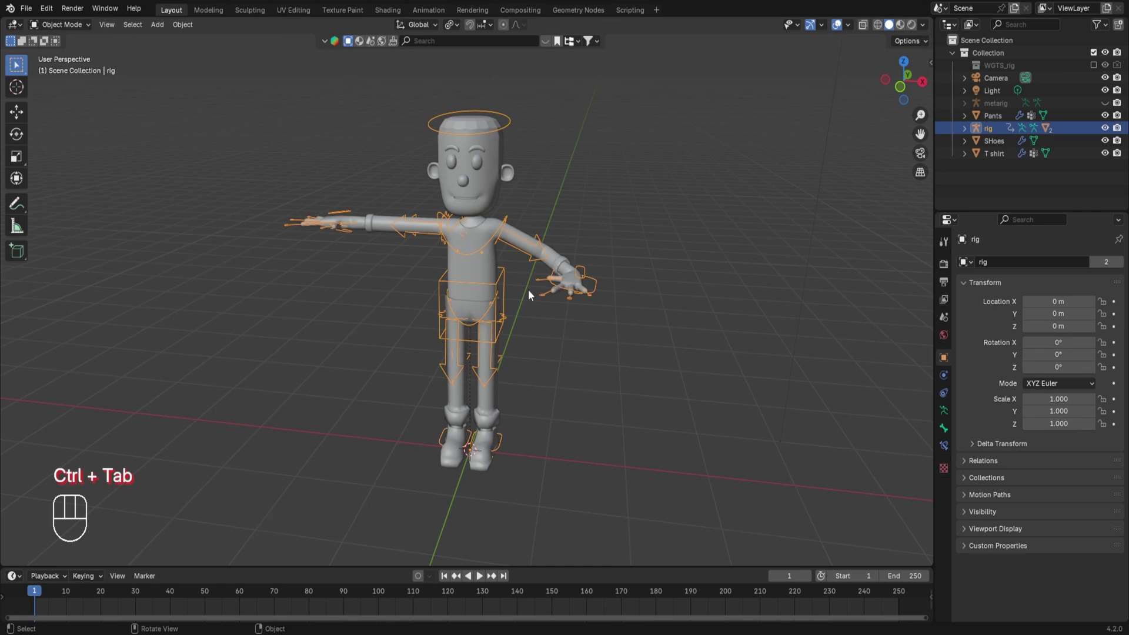
Step: Transfer the Body's weights to the SHoes object in Weight Paint, using Nearest Face Interpolated mapping, a 5 m ray radius and By Name source layers
click(482, 167)
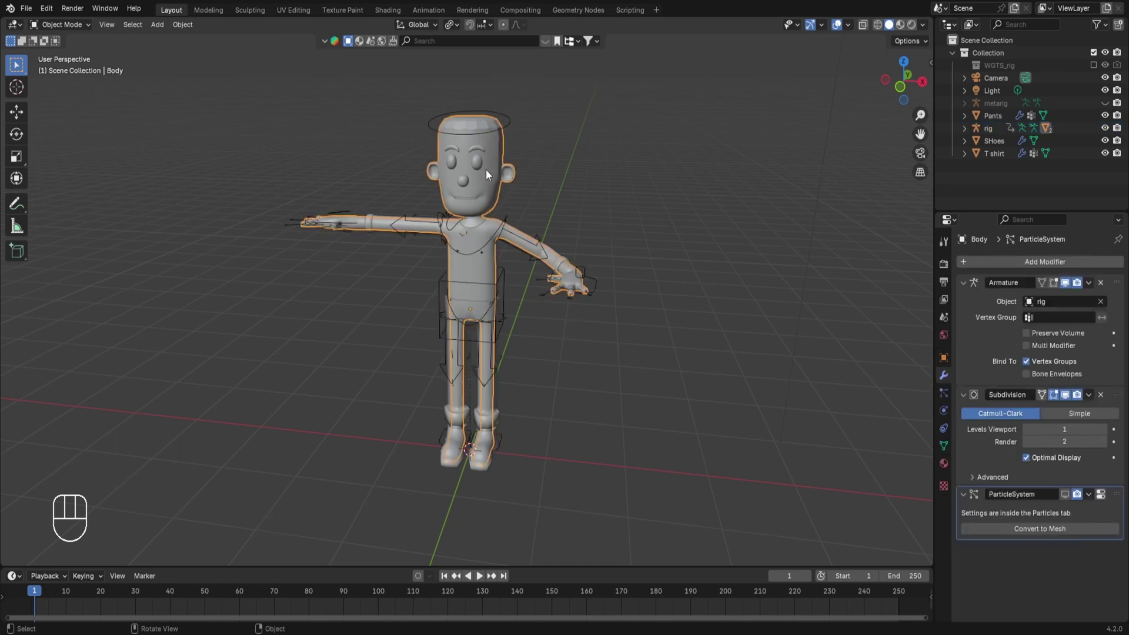
shift+click(482, 465)
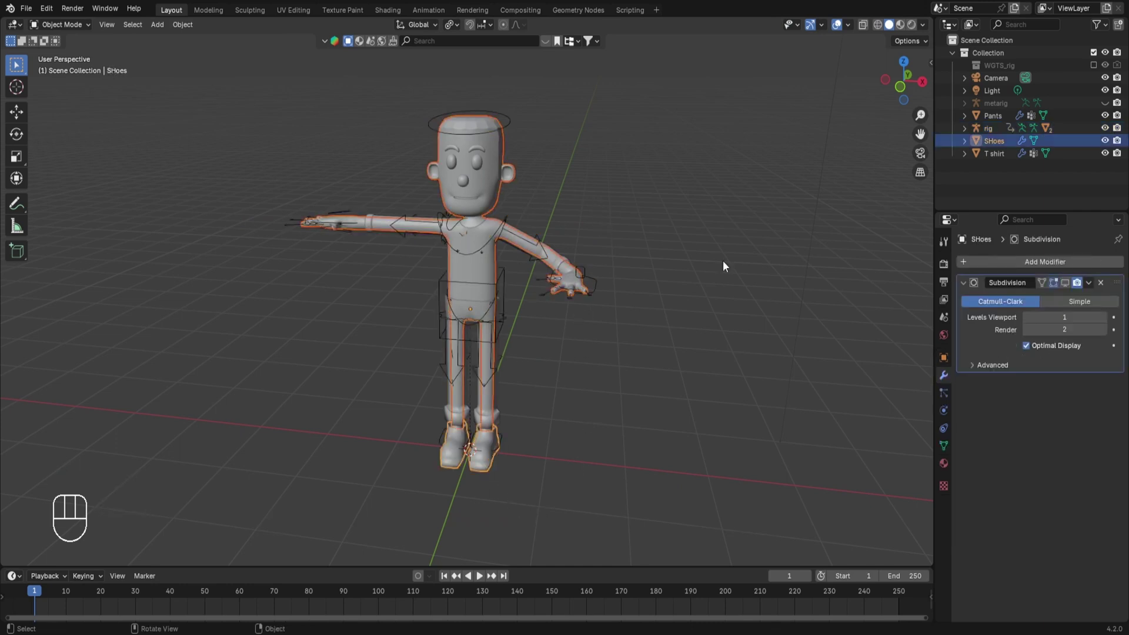
key(ctrl+Tab)
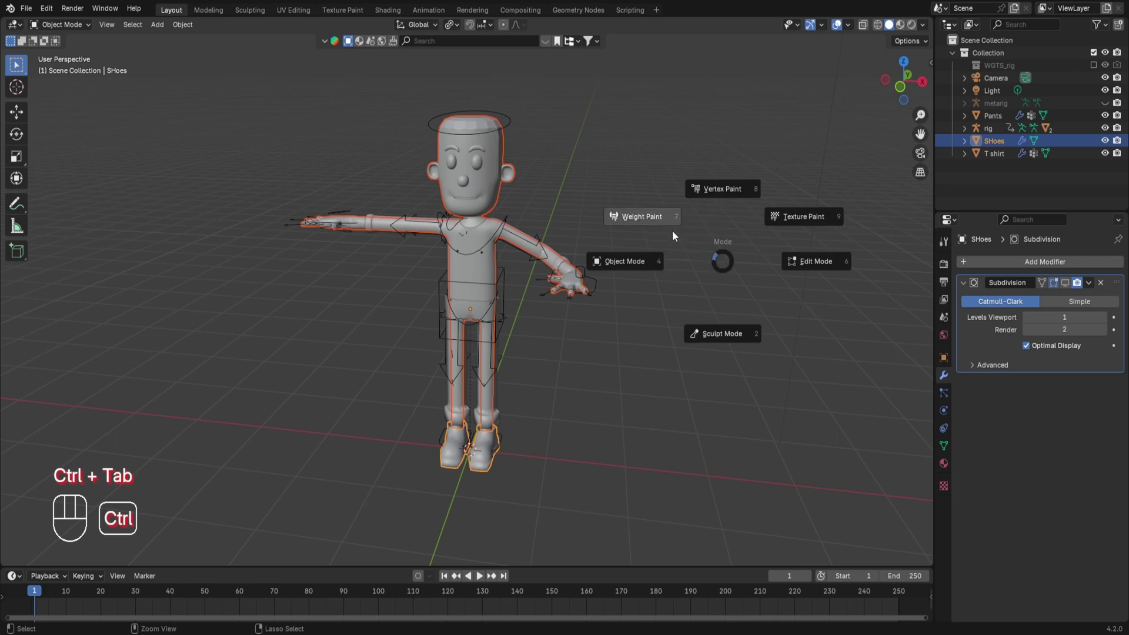
click(672, 230)
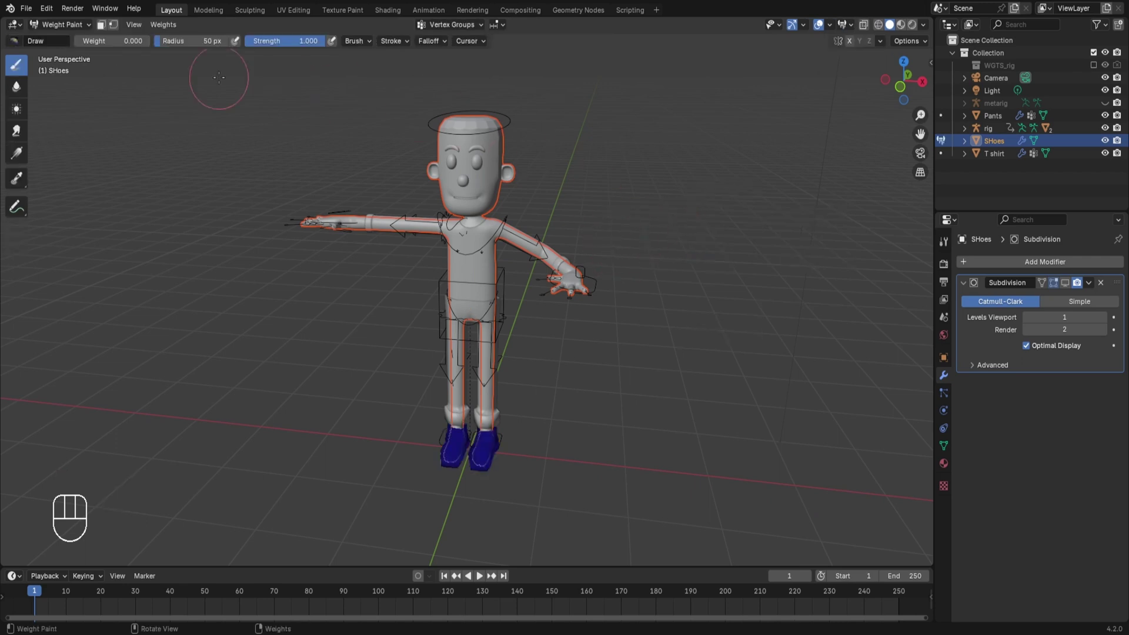
click(162, 24)
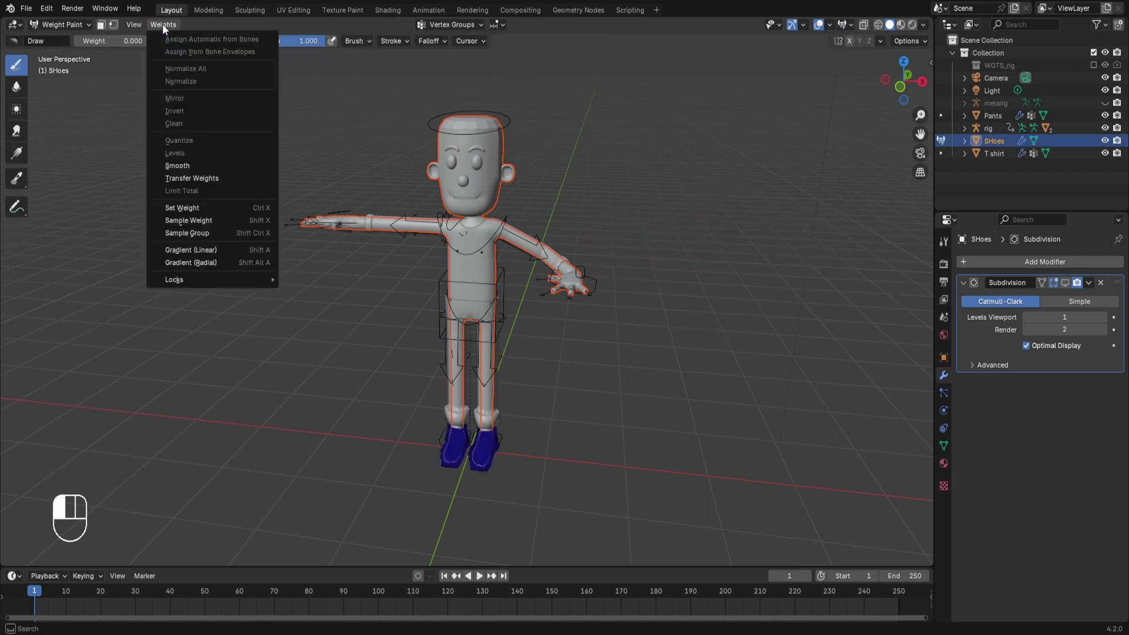
click(194, 177)
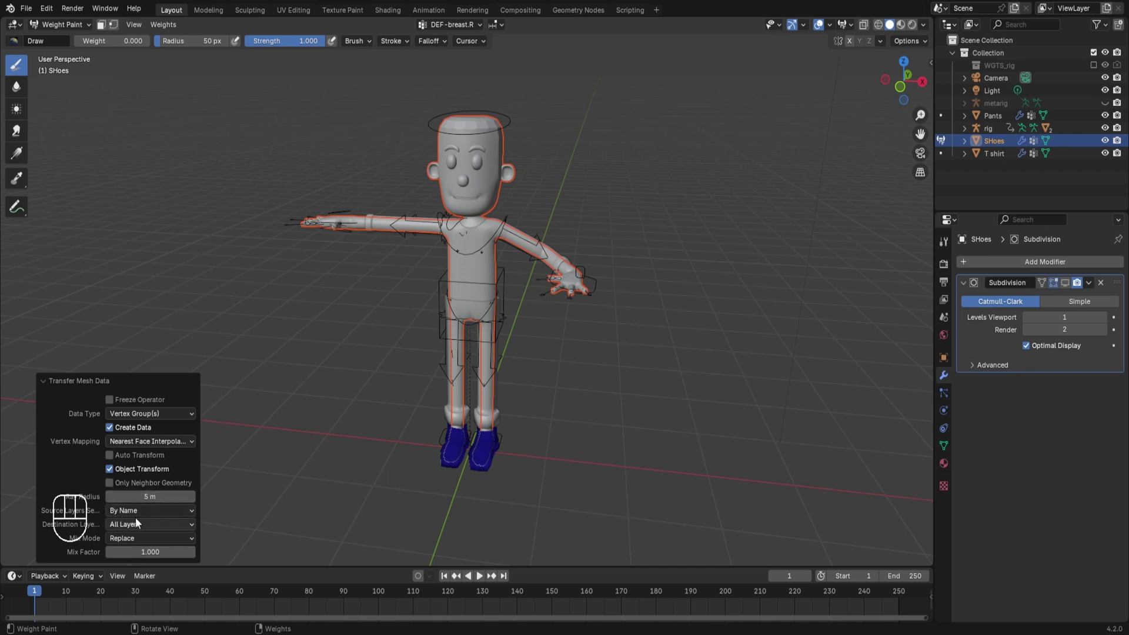
Step: Add an Armature modifier to the SHoes object targeting rig and place it above the Subdivision modifier
click(1061, 260)
mouse_move(1053, 261)
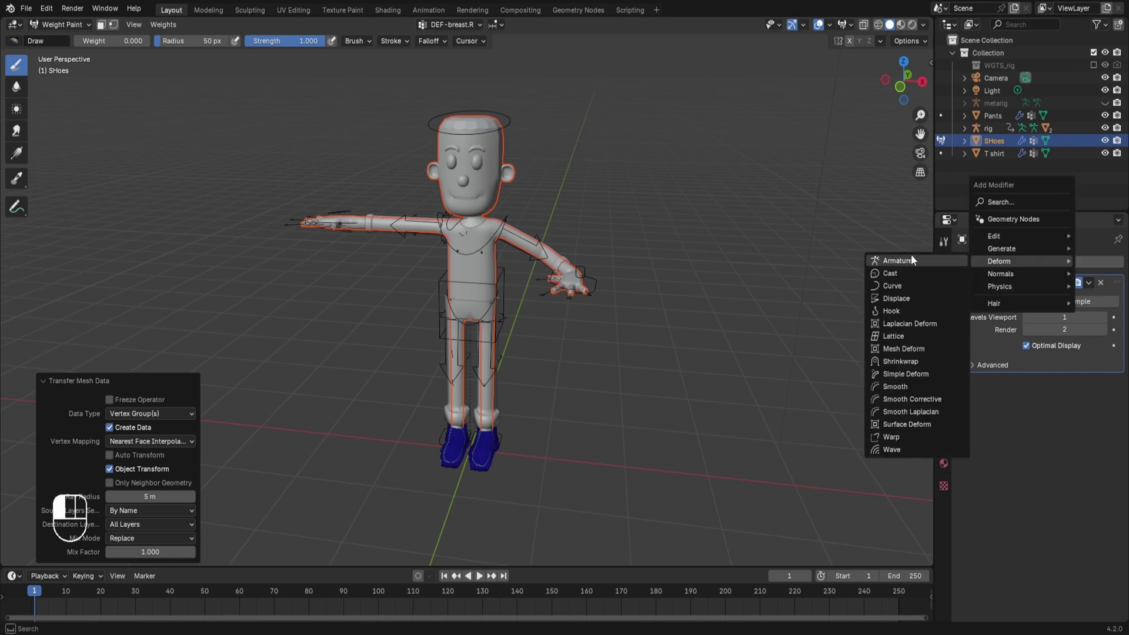
click(906, 262)
click(1059, 401)
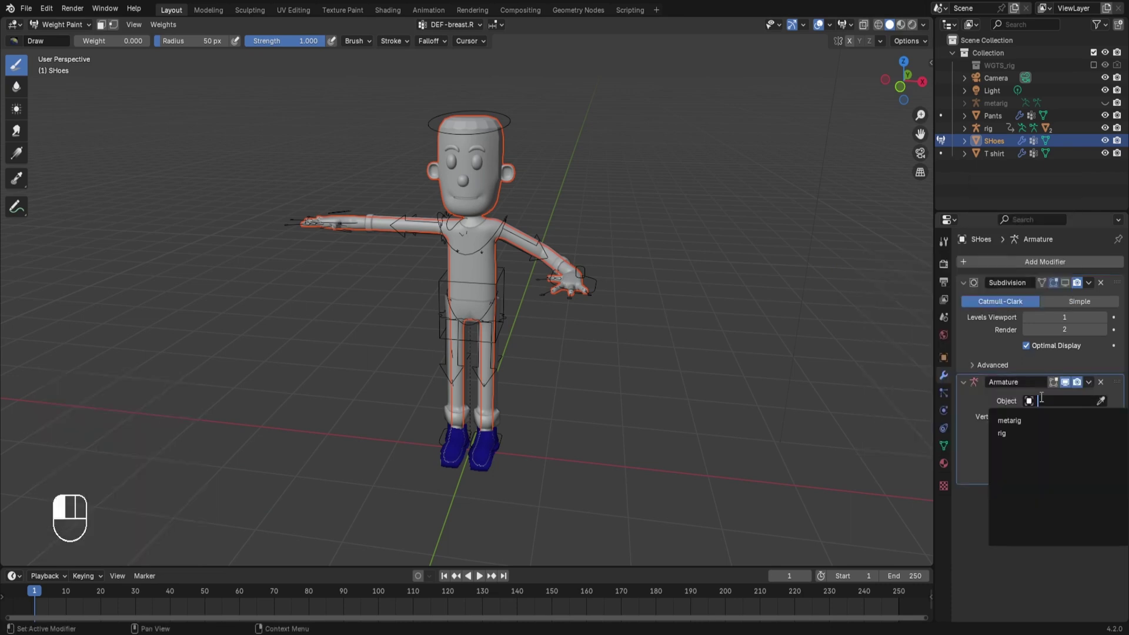
click(1015, 434)
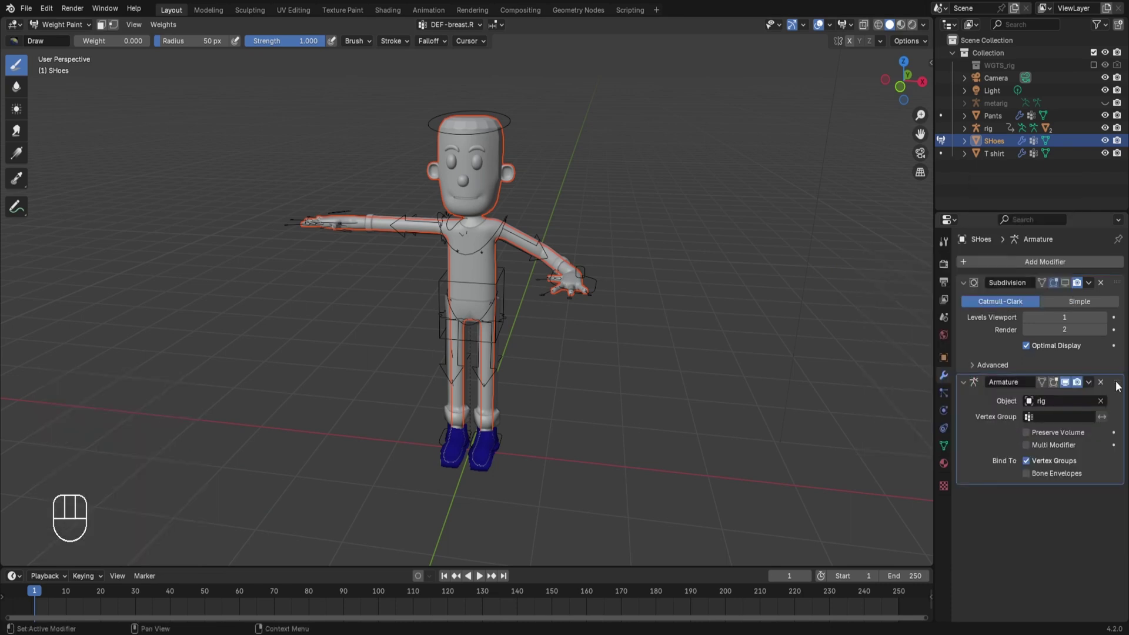
drag(1117, 385, 1117, 286)
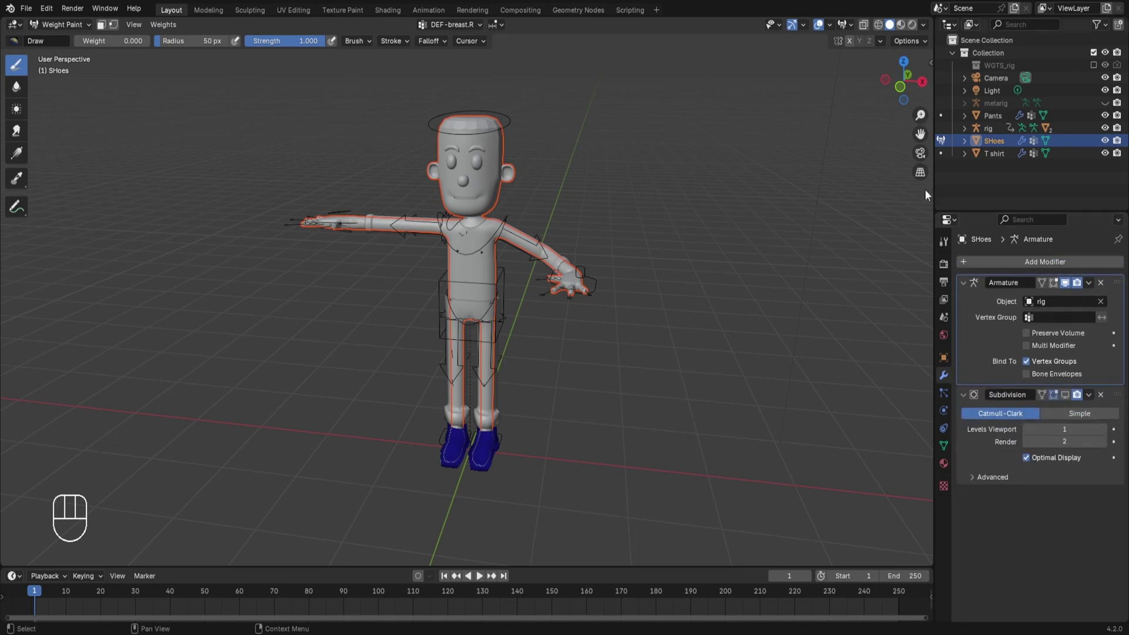
Step: Pose the rig's left foot IK control by moving it about 1.32 m X, 0.38 m Y and 0.38 m Z, then rotating it about -66°
key(ctrl+Tab)
click(622, 277)
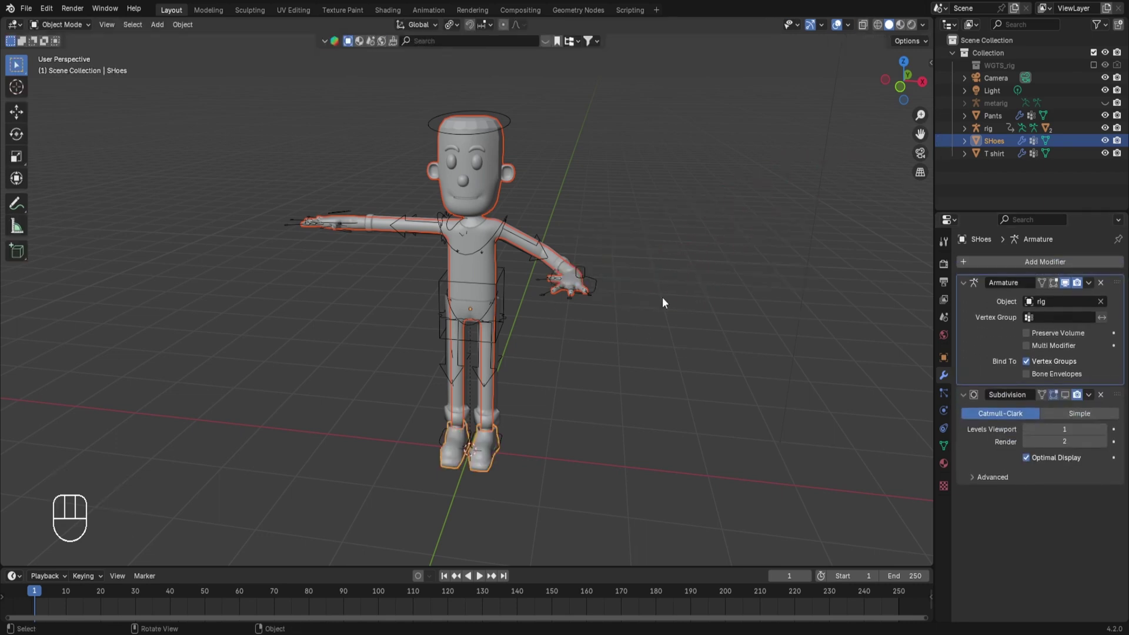
click(511, 122)
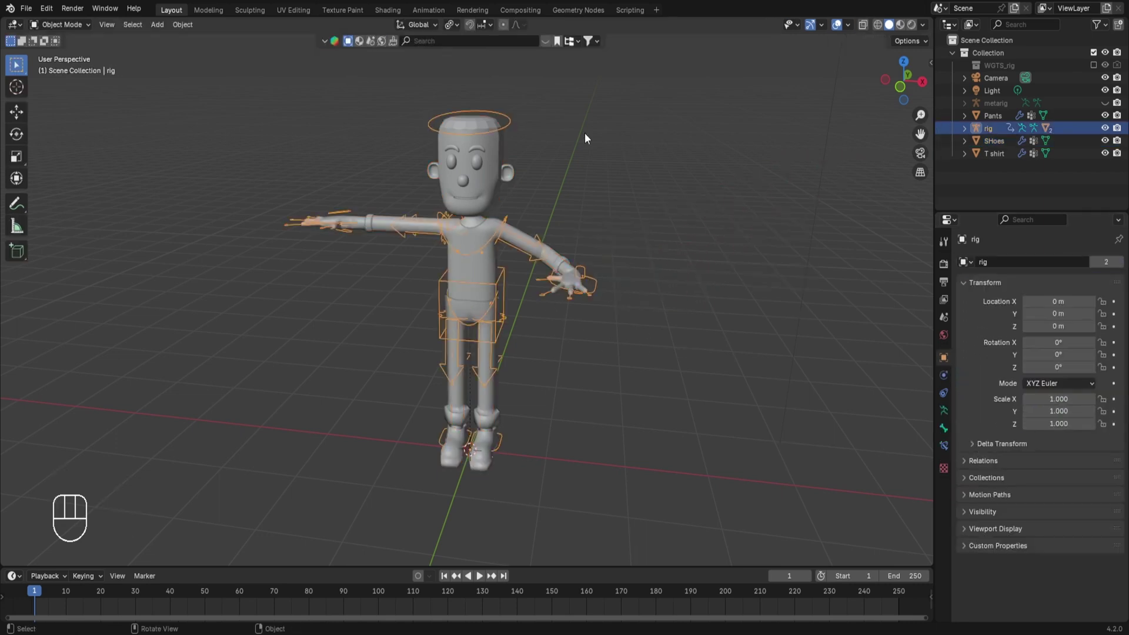
key(ctrl+Tab)
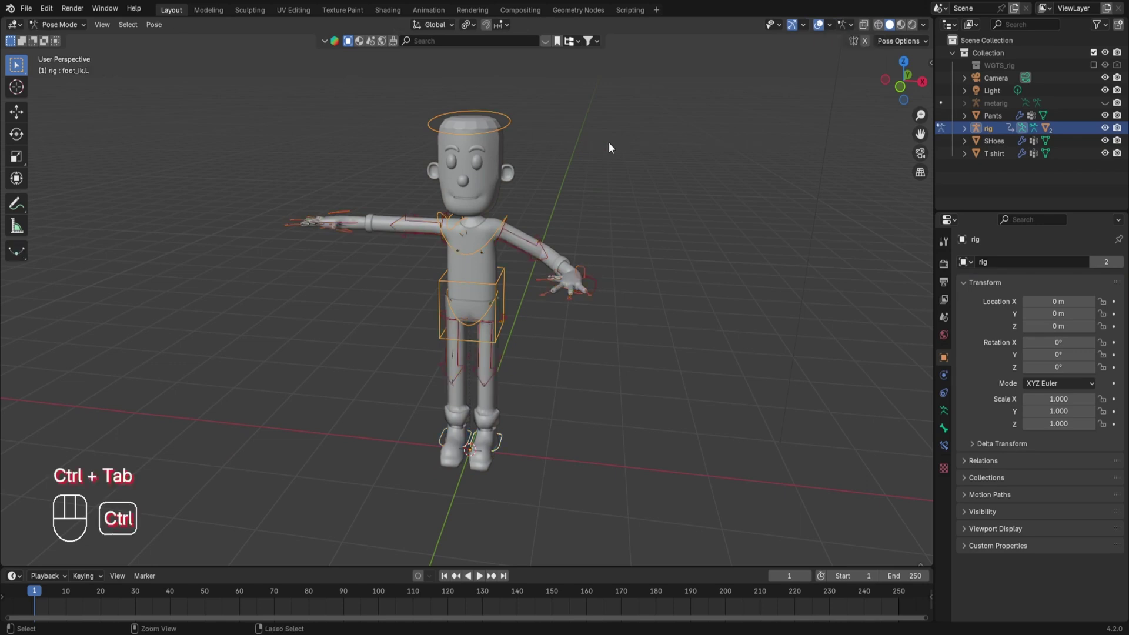
click(499, 436)
key(g)
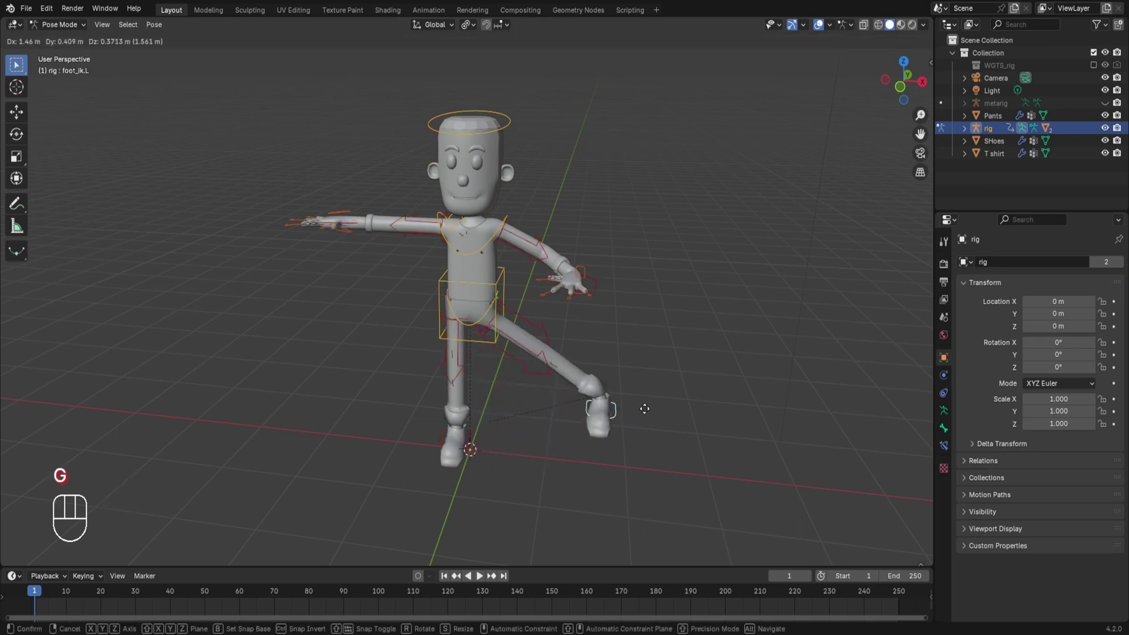
click(645, 409)
key(r)
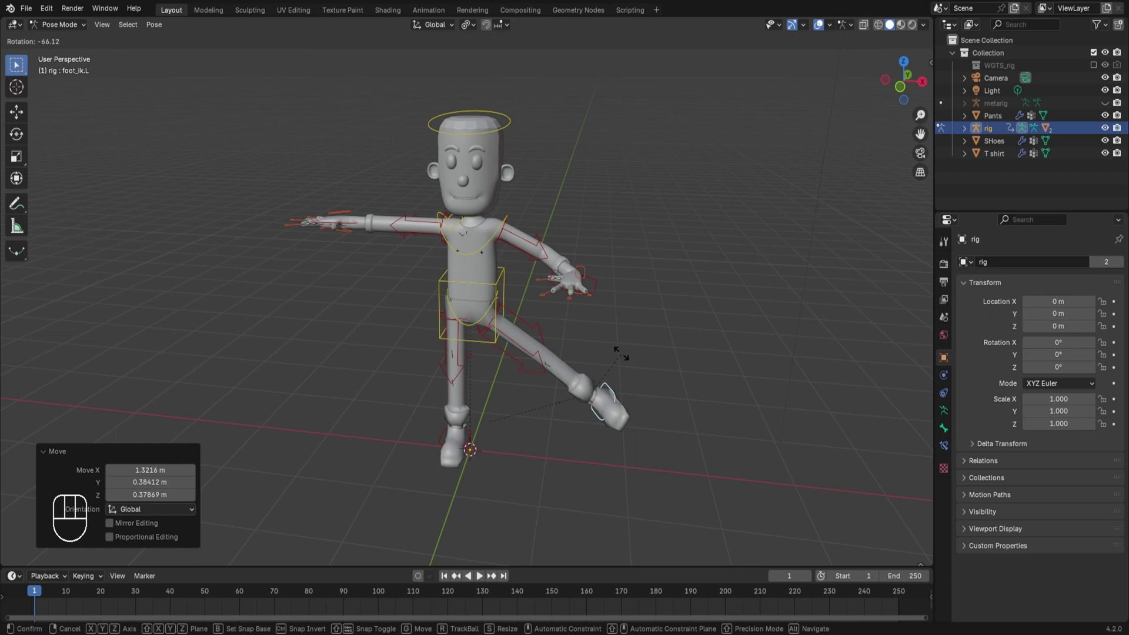
click(621, 354)
Step: Move the right foot's IK control up and outward, rotate it about 47.6° in the view, and return to Object Mode
click(443, 433)
key(g)
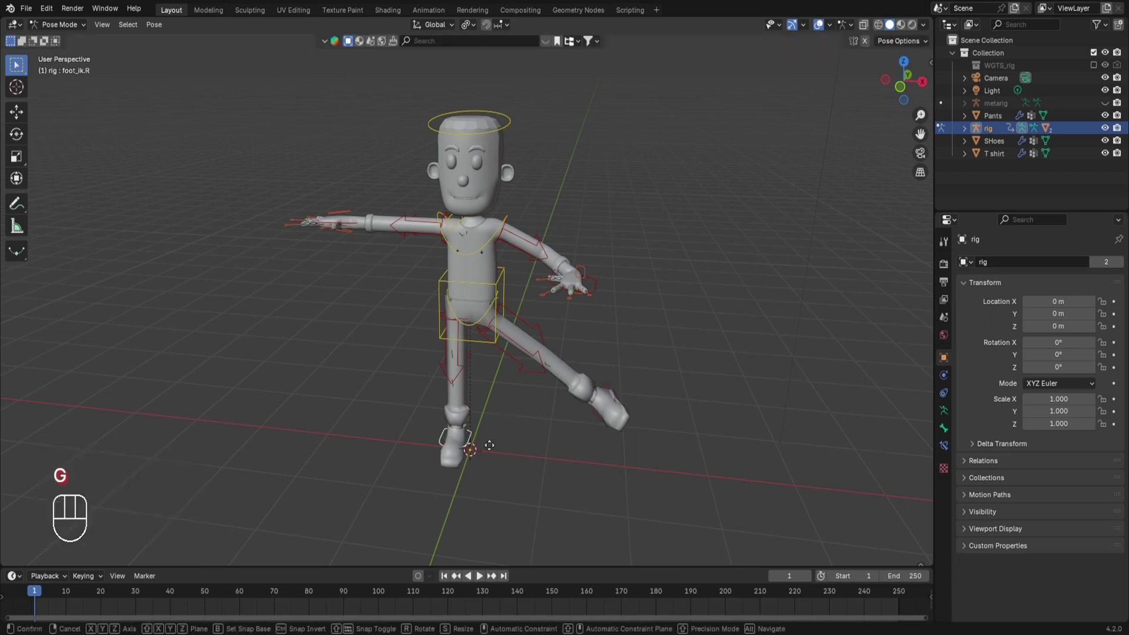
click(454, 393)
key(r)
click(470, 404)
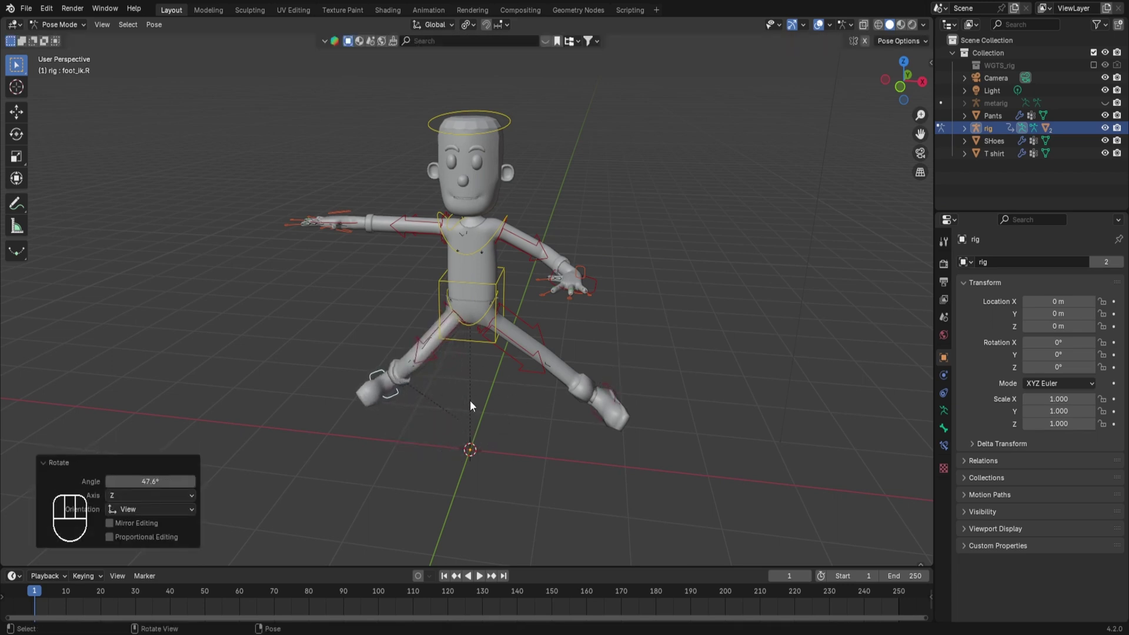
key(ctrl+Tab)
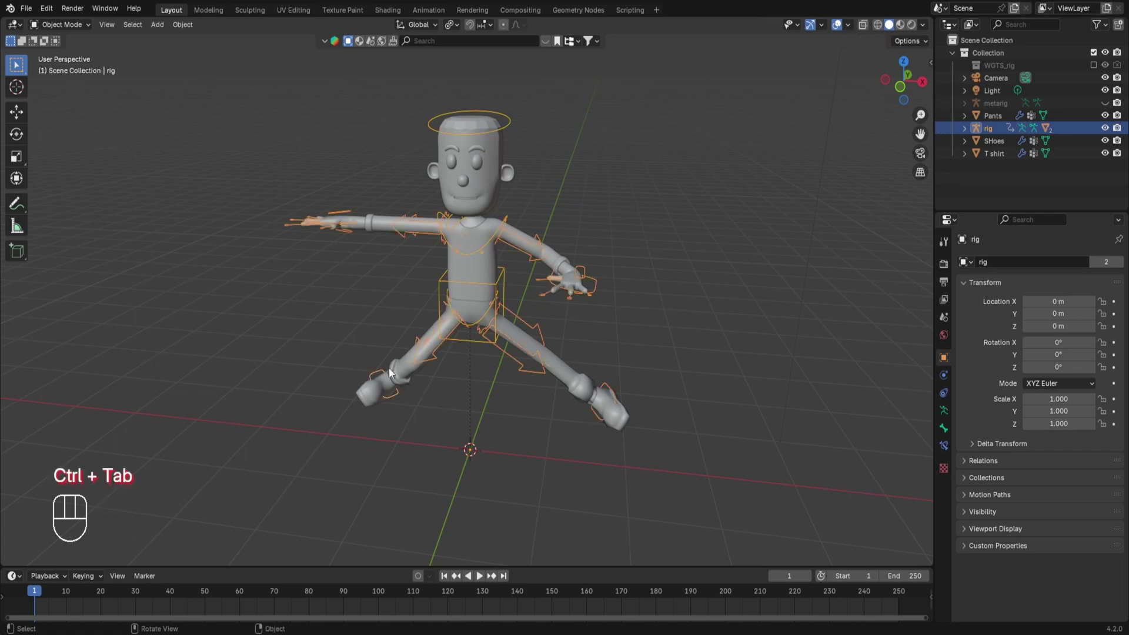
Step: Enable viewport display of the Subdivision modifier on both the Pants and the SHoes
click(398, 367)
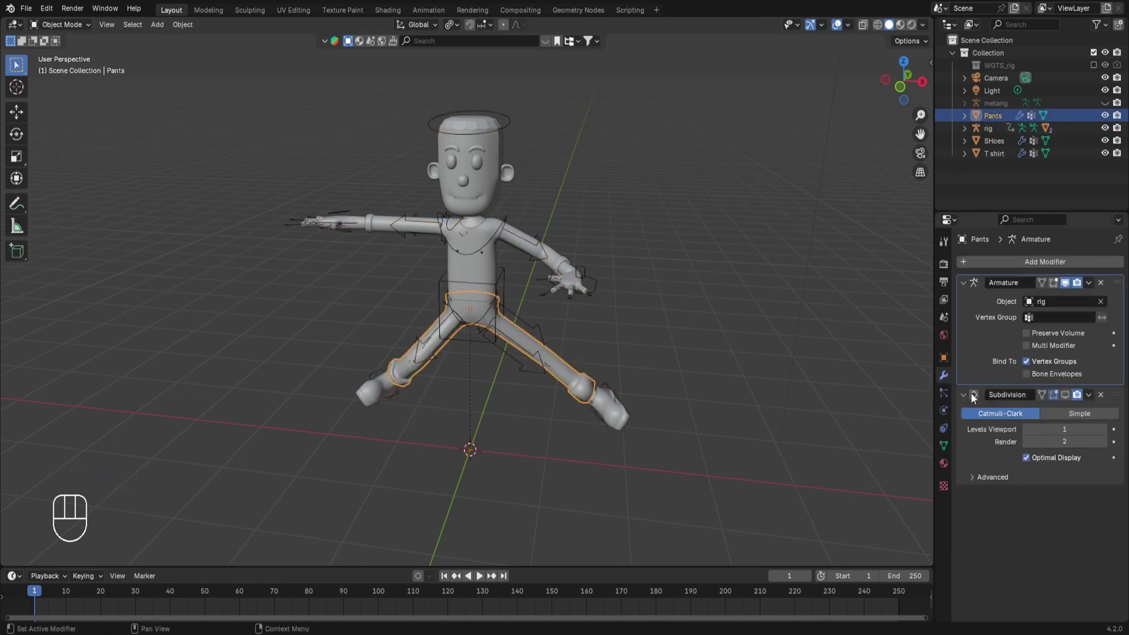
click(1066, 396)
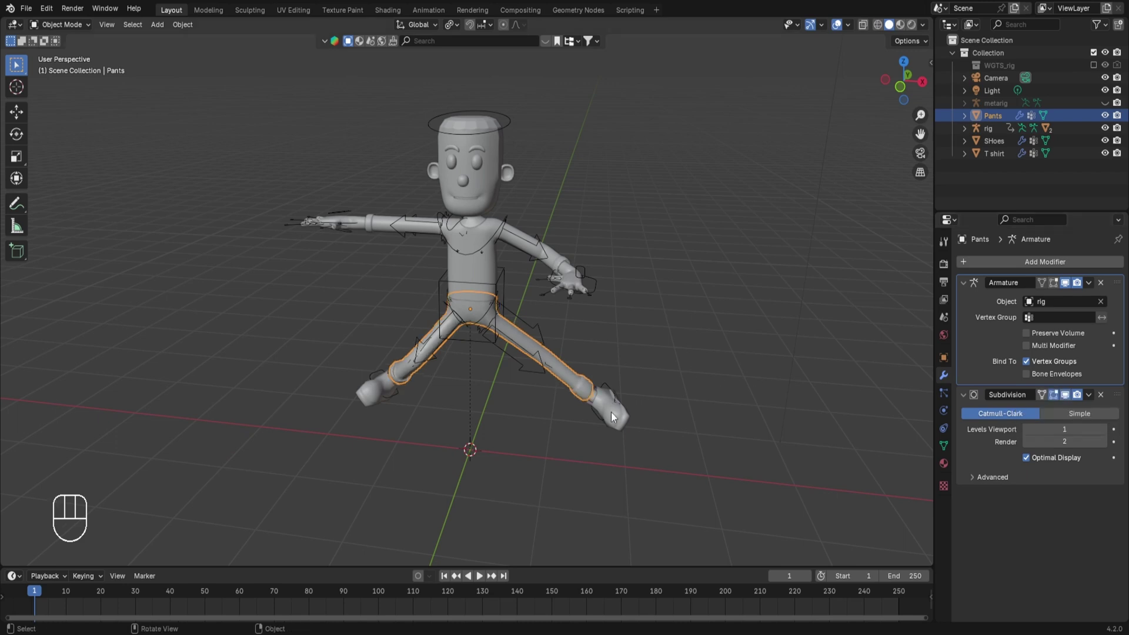
click(606, 414)
click(1066, 396)
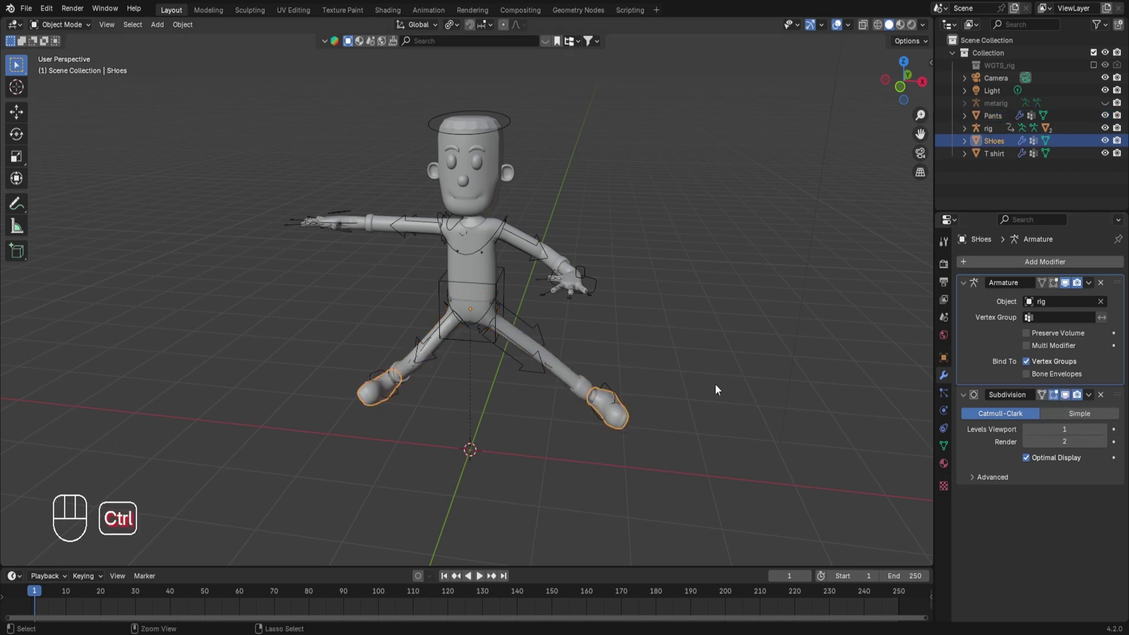
mouse_move(715, 384)
ctrl+middle_down()
mouse_move(712, 354)
mouse_move(708, 393)
ctrl+middle_up()
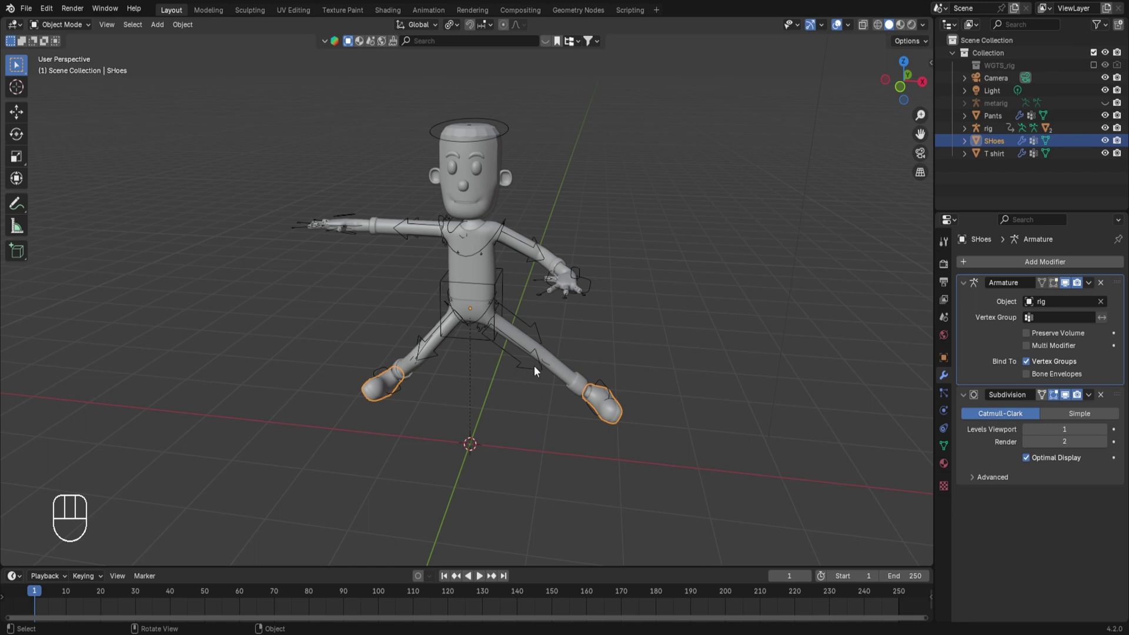
Step: Show the Body's hair particle system in the viewport and preview the posed character in Rendered shading
click(481, 172)
click(1046, 529)
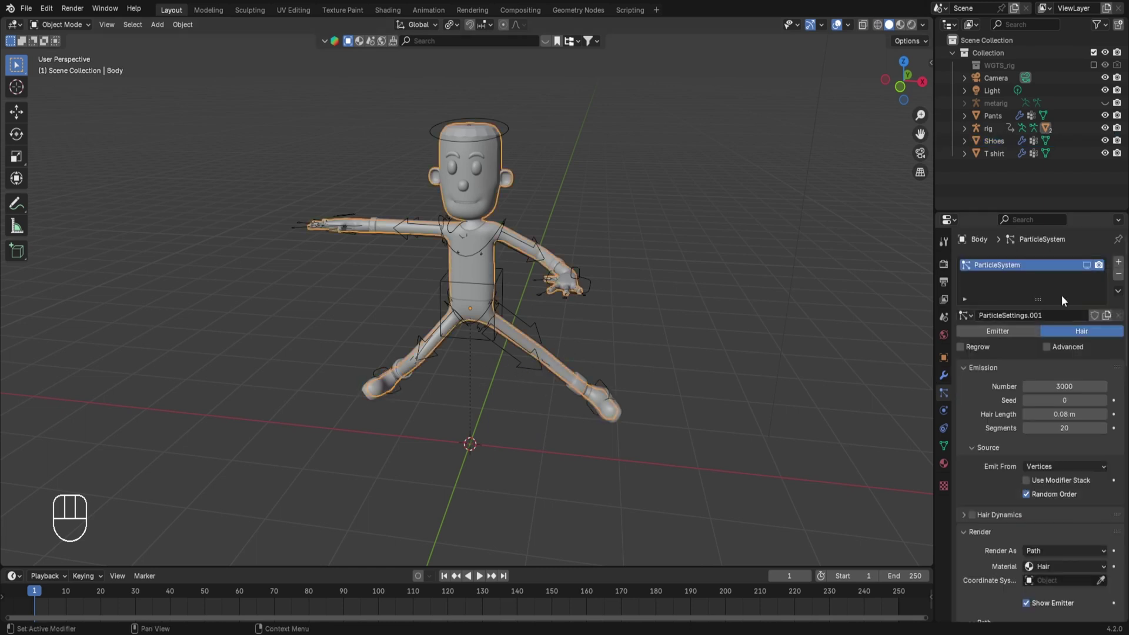
click(1088, 266)
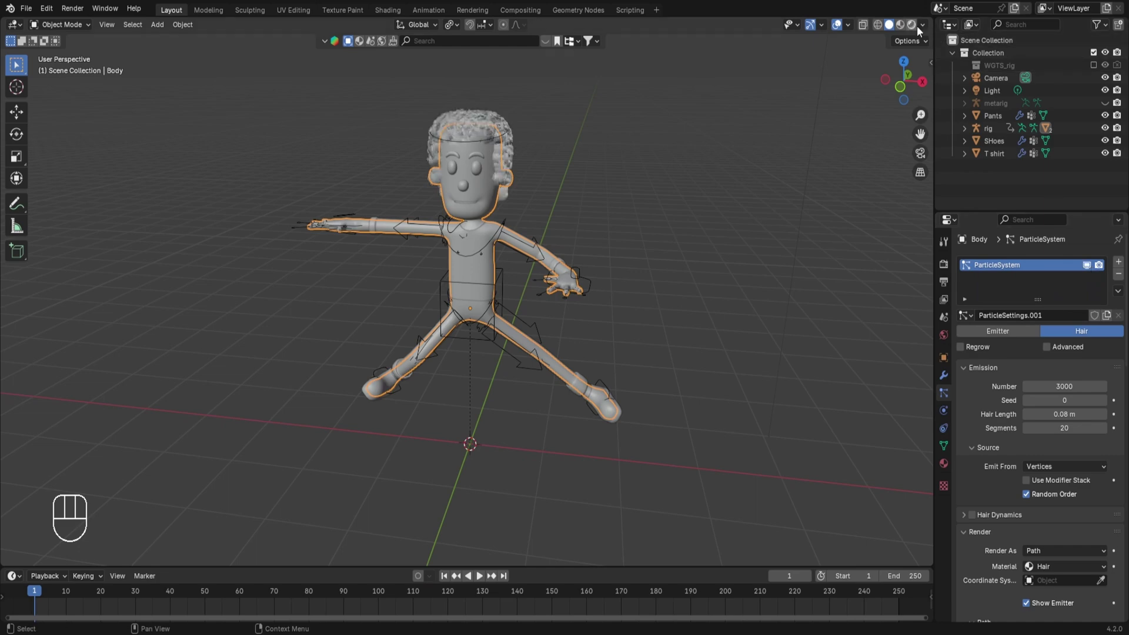
click(914, 25)
middle_drag(535, 253, 525, 271)
scroll(524, 272, down, 2)
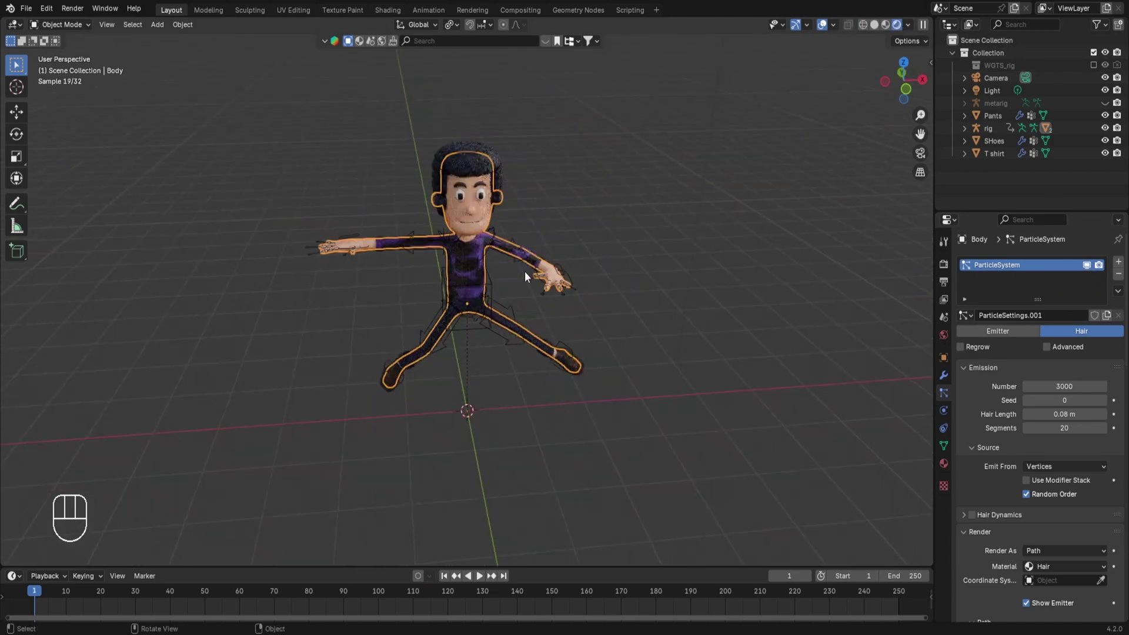